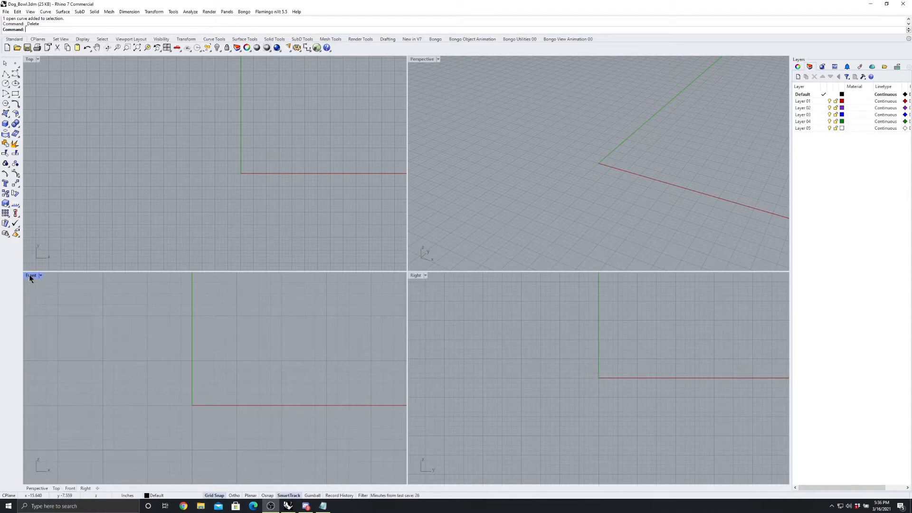
# In the maximized Front view, draw a control-point curve from the origin along the base, bending up to end vertically at about (3, 2) inches.
pyautogui.doubleClick(30, 276)
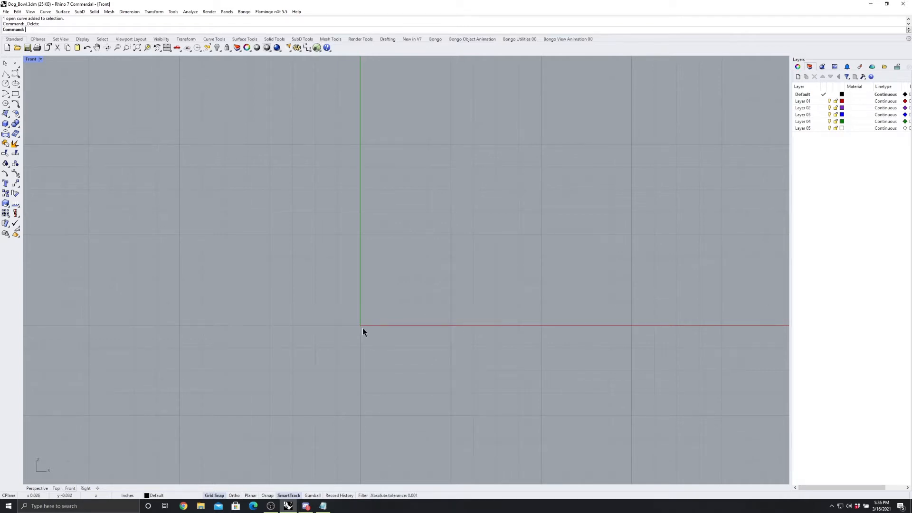
pyautogui.click(15, 75)
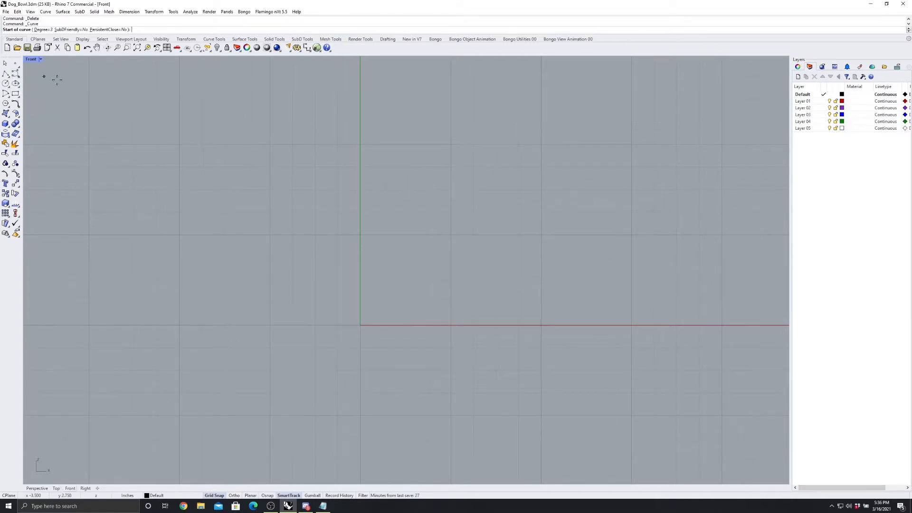
pyautogui.click(361, 325)
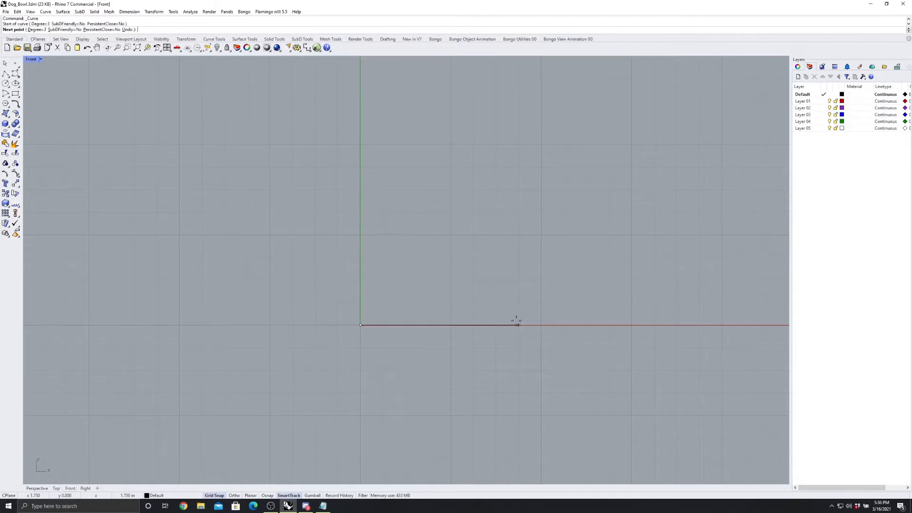
pyautogui.click(541, 325)
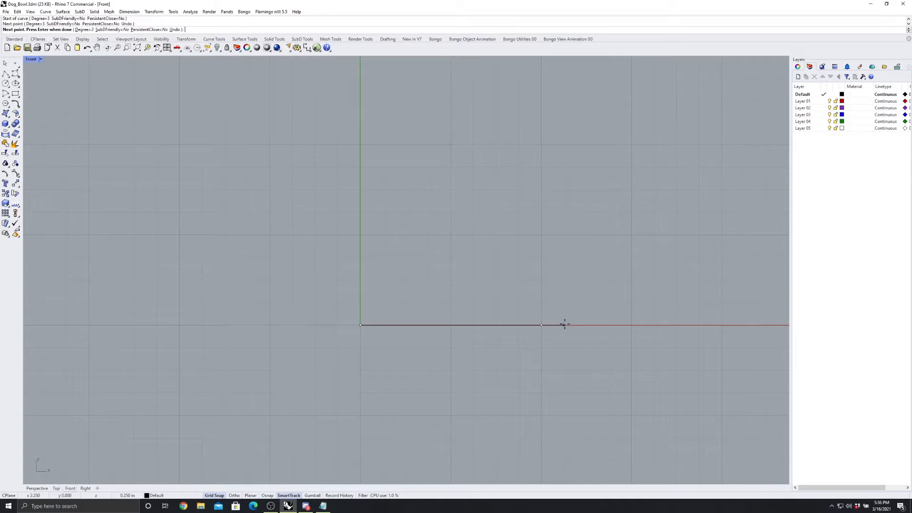
pyautogui.click(564, 325)
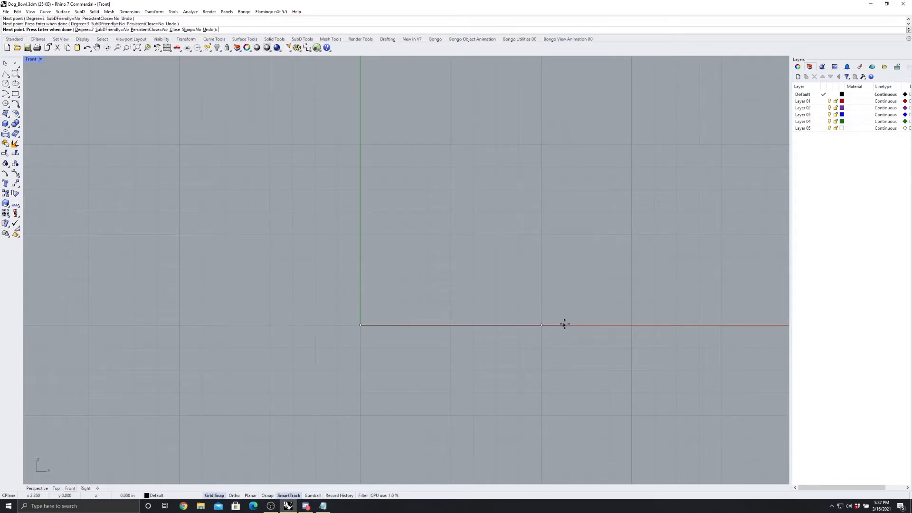
pyautogui.click(608, 302)
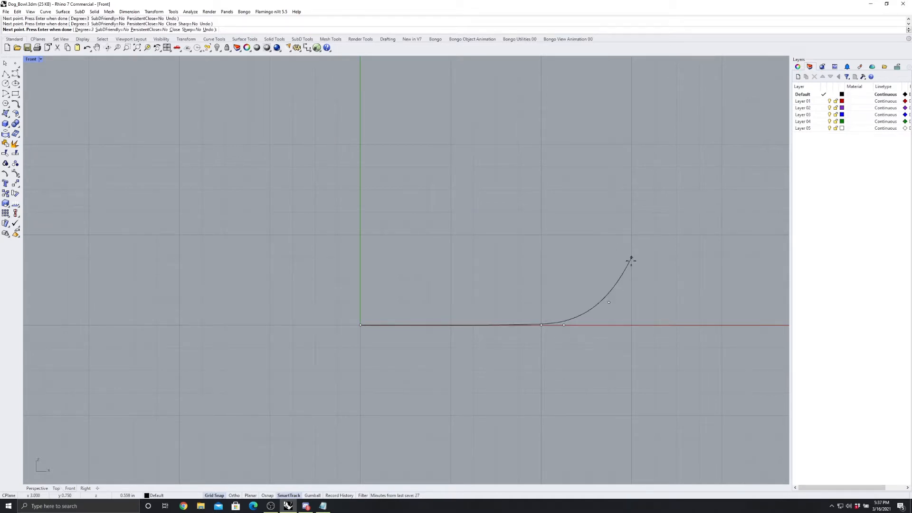
pyautogui.click(632, 257)
pyautogui.click(631, 235)
pyautogui.click(631, 213)
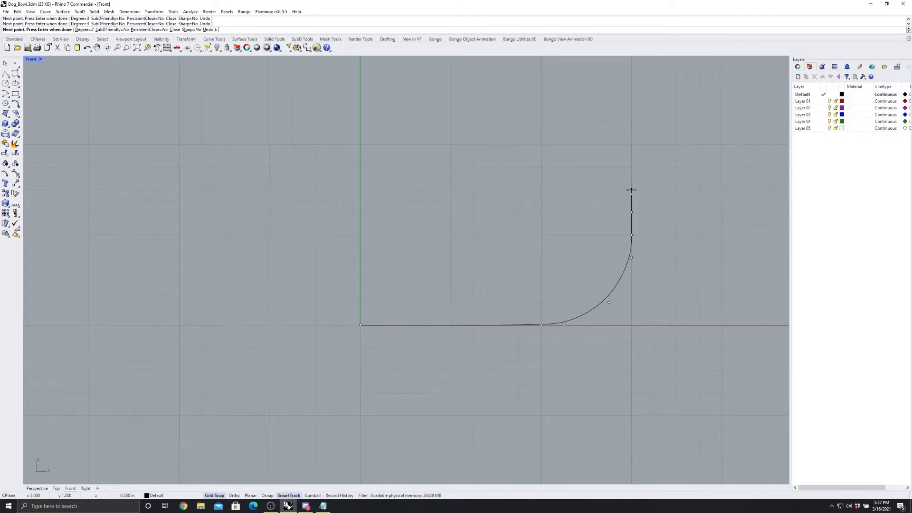
pyautogui.click(631, 144)
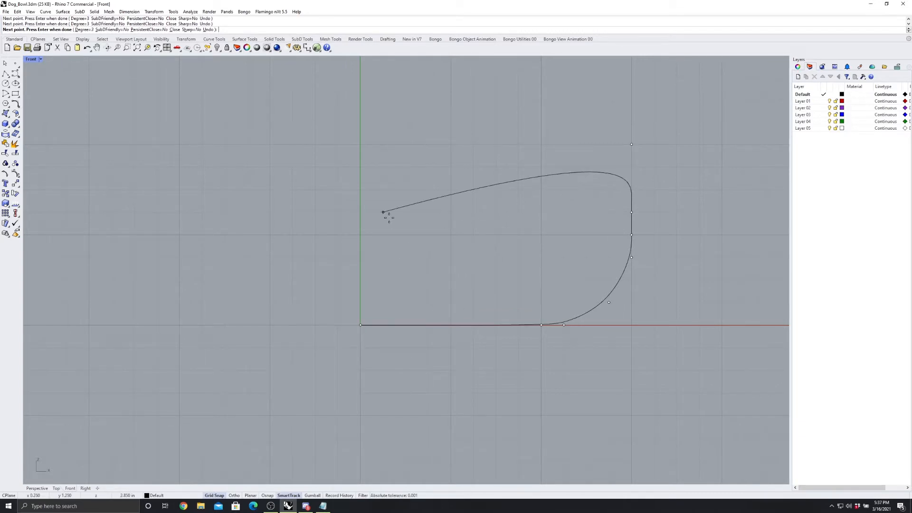
pyautogui.press('Return')
# Offset the bowl profile curve by 0.1 inch toward its inner side.
pyautogui.moveTo(306, 109); pyautogui.dragTo(736, 383)
pyautogui.scroll(1, 570, 325)
pyautogui.scroll(-1, 571, 282)
pyautogui.scroll(1, 571, 281)
pyautogui.scroll(-1, 582, 290)
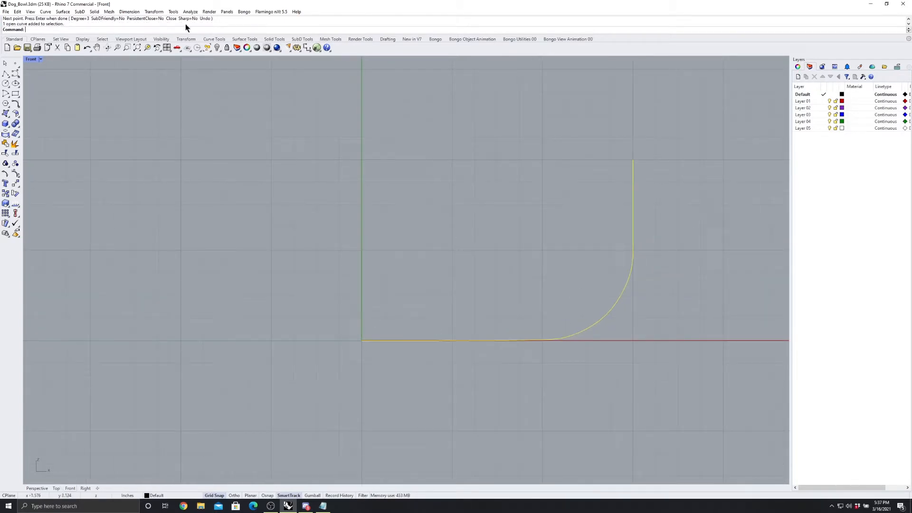
pyautogui.click(45, 12)
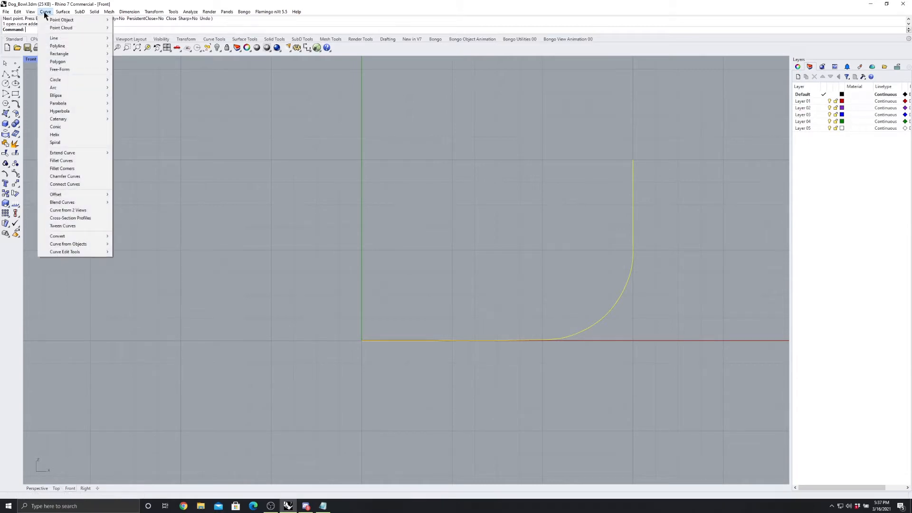
pyautogui.moveTo(76, 195)
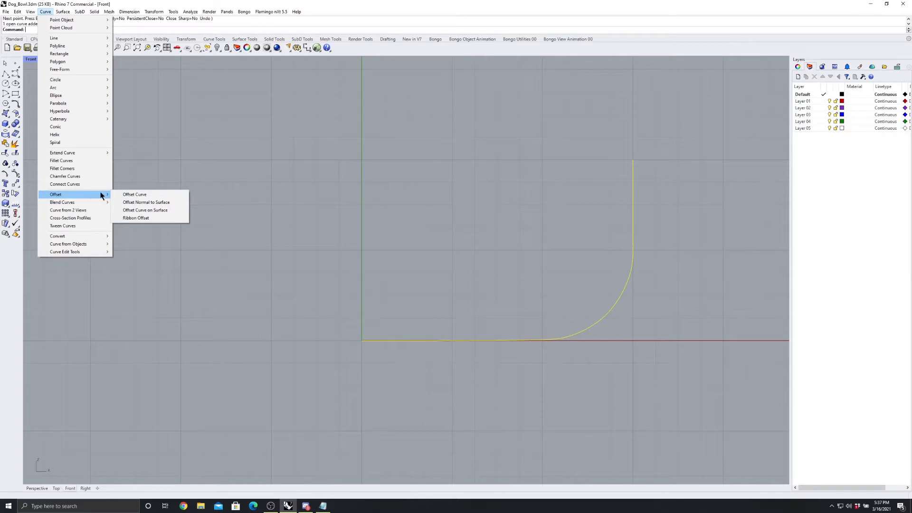
pyautogui.click(128, 194)
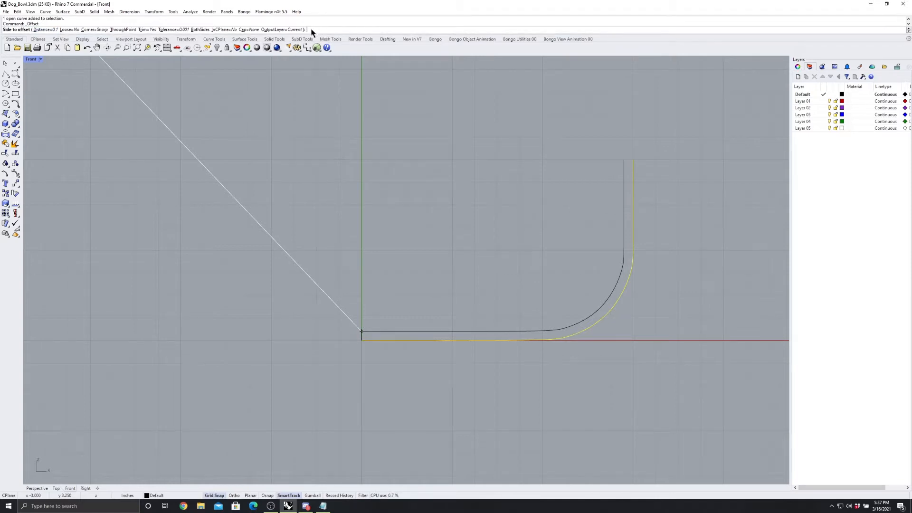
pyautogui.write('0.1')
pyautogui.press('Return')
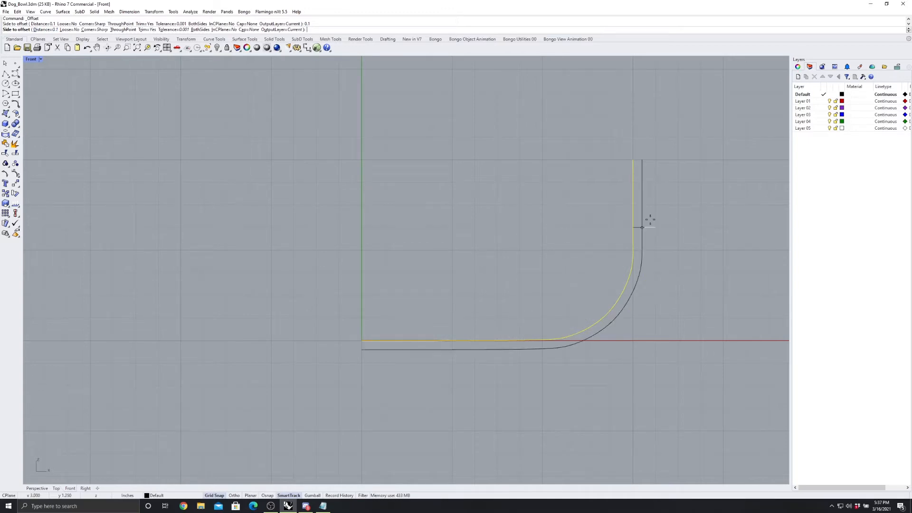
pyautogui.click(546, 220)
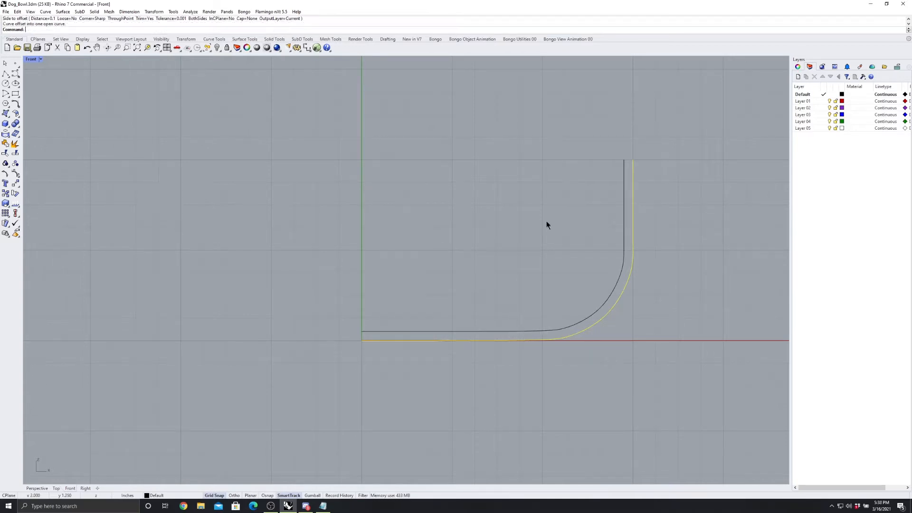
pyautogui.scroll(2, 546, 227)
pyautogui.click(520, 286)
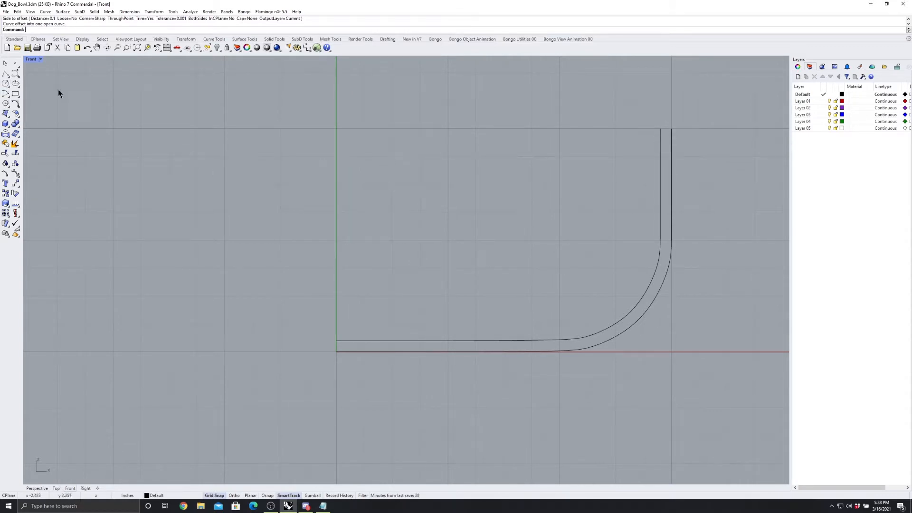
# With End object snap on, draw a diameter circle spanning the upper endpoints of the two profile curves.
pyautogui.click(5, 84)
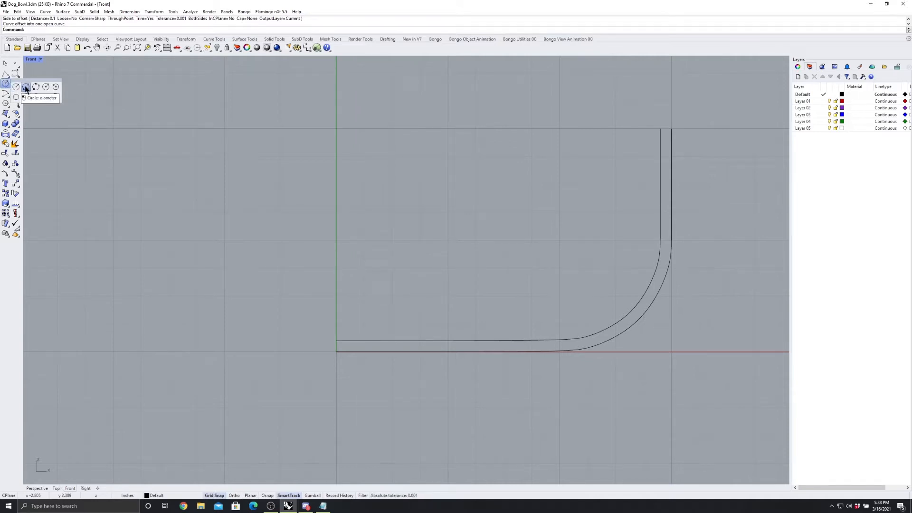
pyautogui.click(25, 88)
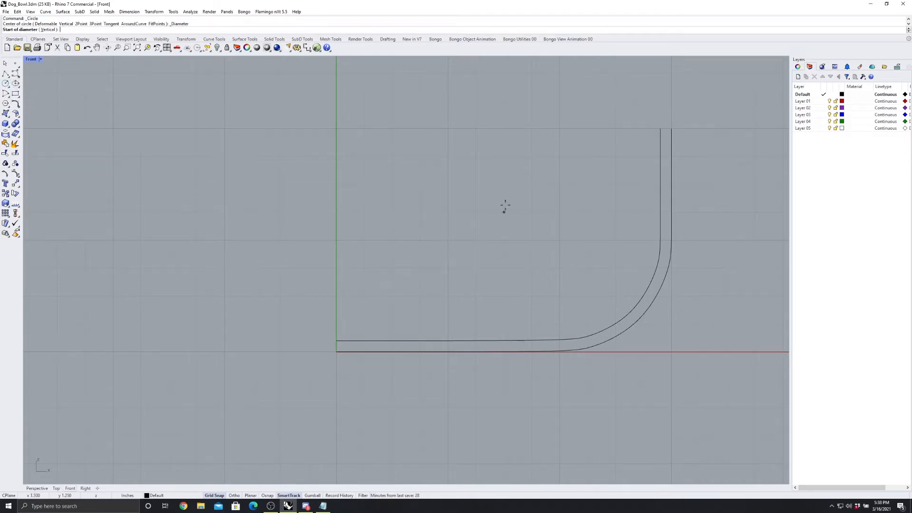
pyautogui.click(268, 496)
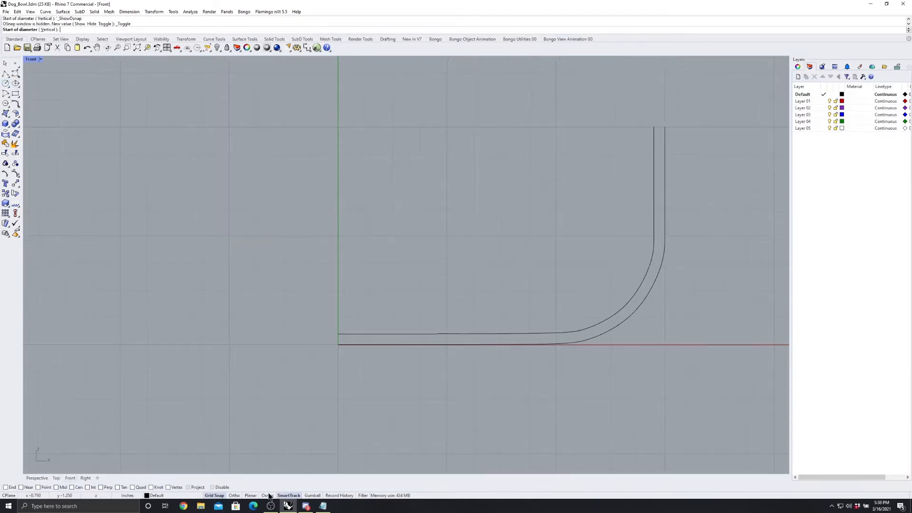
pyautogui.click(6, 488)
pyautogui.click(655, 127)
pyautogui.click(664, 127)
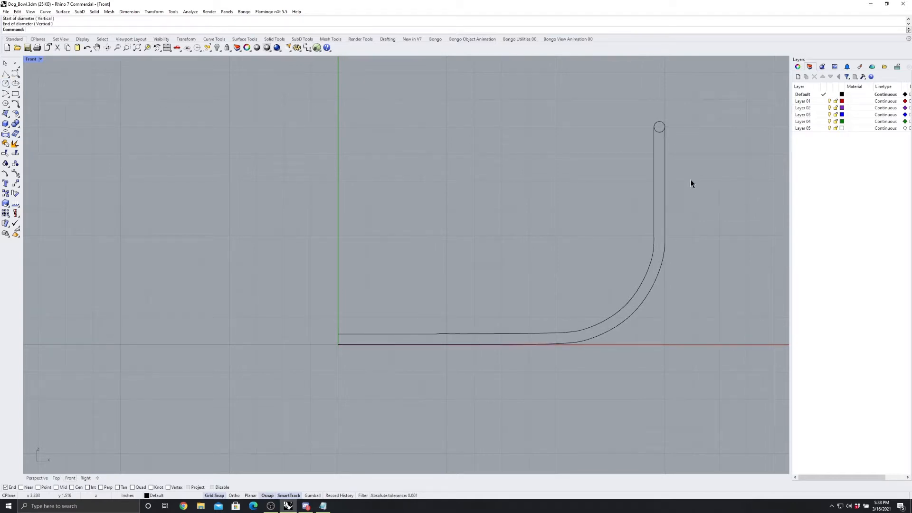
# Trim away the lower half of the rim circle using the two profile curves as cutting objects.
pyautogui.moveTo(690, 185); pyautogui.dragTo(630, 153)
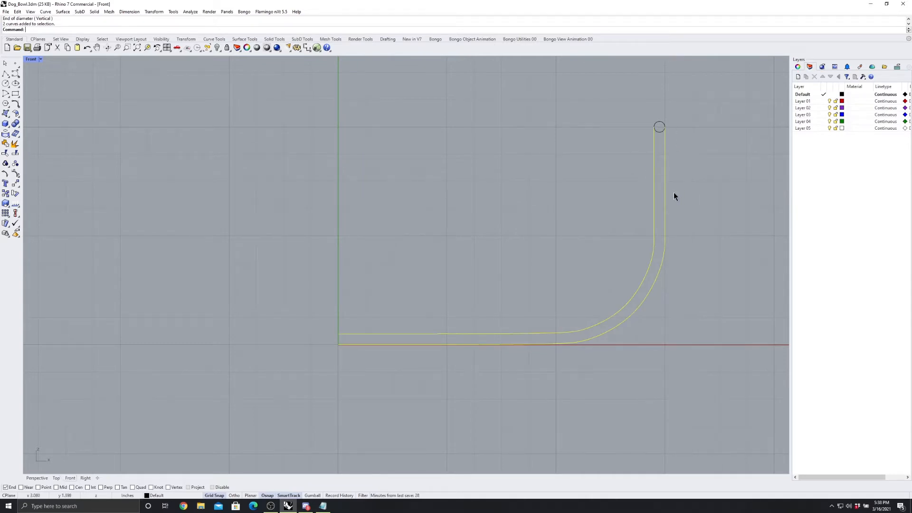
pyautogui.click(5, 153)
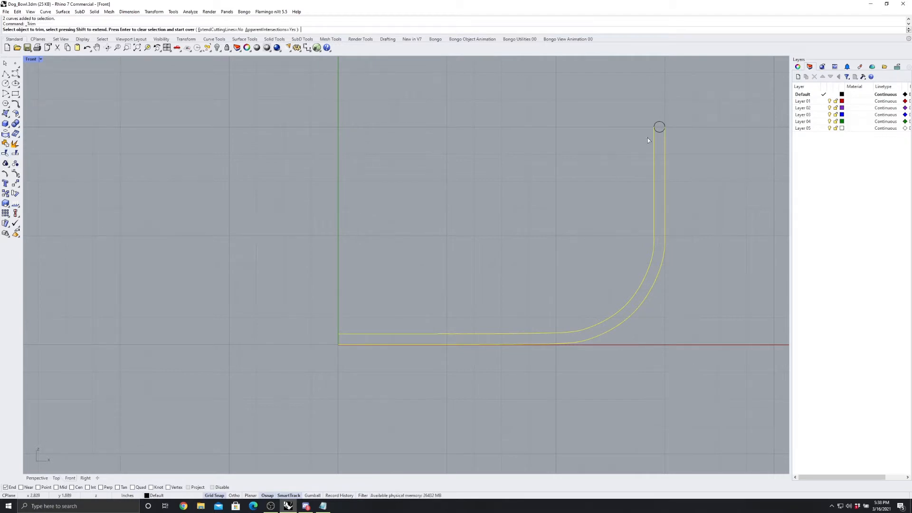
pyautogui.click(659, 133)
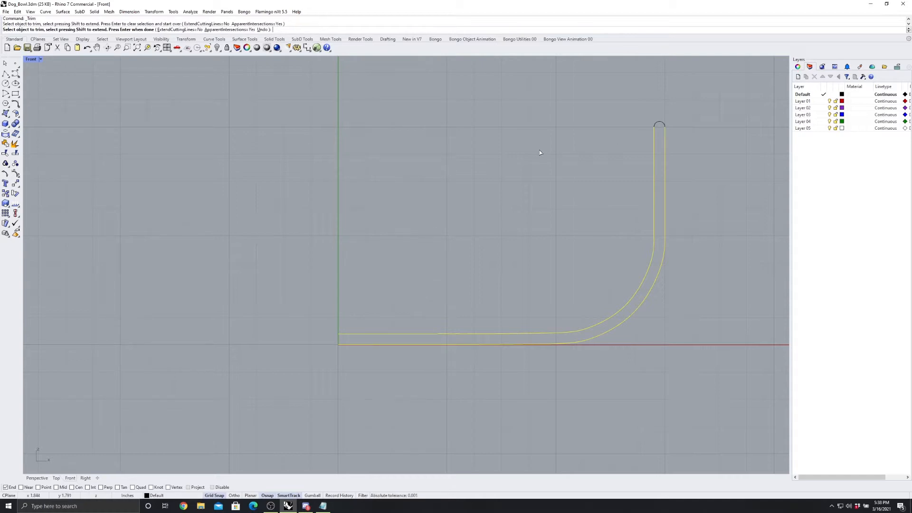
pyautogui.press('Return')
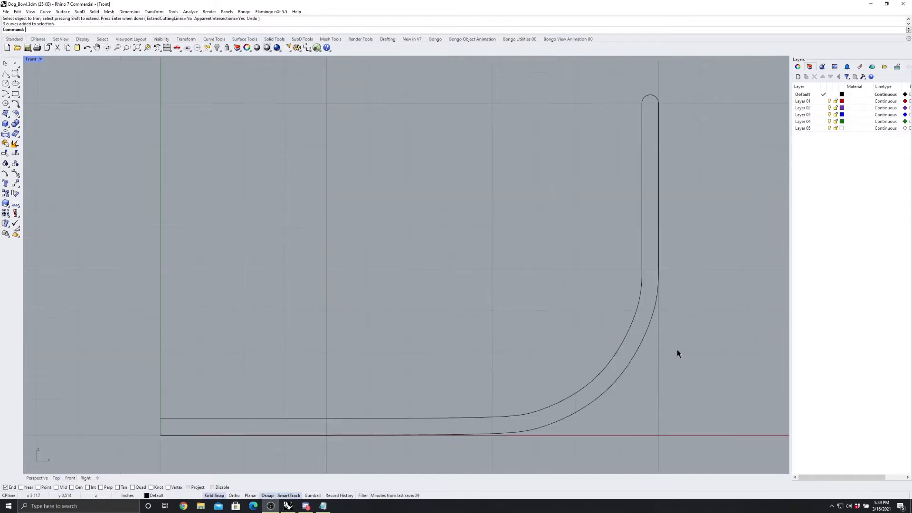
pyautogui.moveTo(677, 349); pyautogui.dragTo(594, 298)
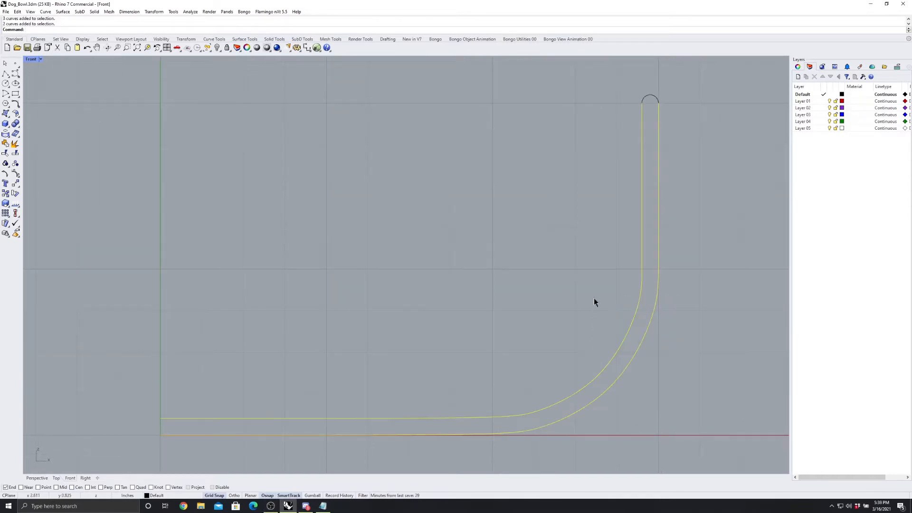
pyautogui.moveTo(616, 79); pyautogui.dragTo(713, 152)
pyautogui.click(594, 241)
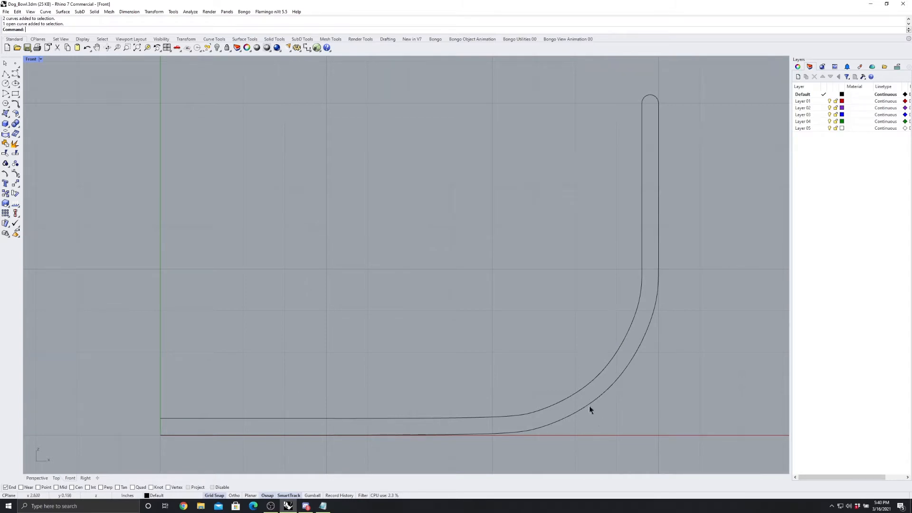
# Draw a single diagonal polyline segment inside the bowl profile from (1, 1) to (2, 2) inches.
pyautogui.click(6, 75)
pyautogui.scroll(-2, 368, 305)
pyautogui.scroll(2, 370, 242)
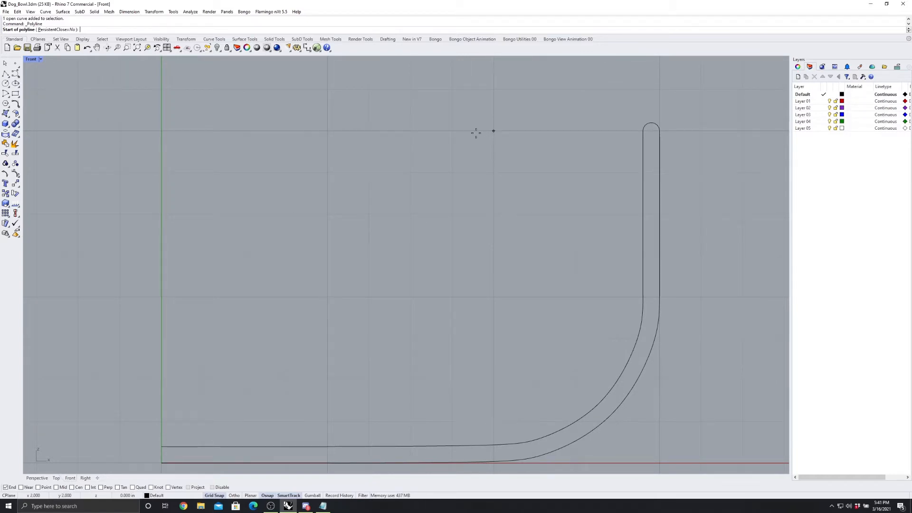
pyautogui.click(328, 297)
pyautogui.click(492, 131)
pyautogui.press('Return')
# Move the diagonal line by its upper endpoint onto the outer profile's curved corner, using the Tan object snap.
pyautogui.click(449, 181)
pyautogui.scroll(-1, 427, 163)
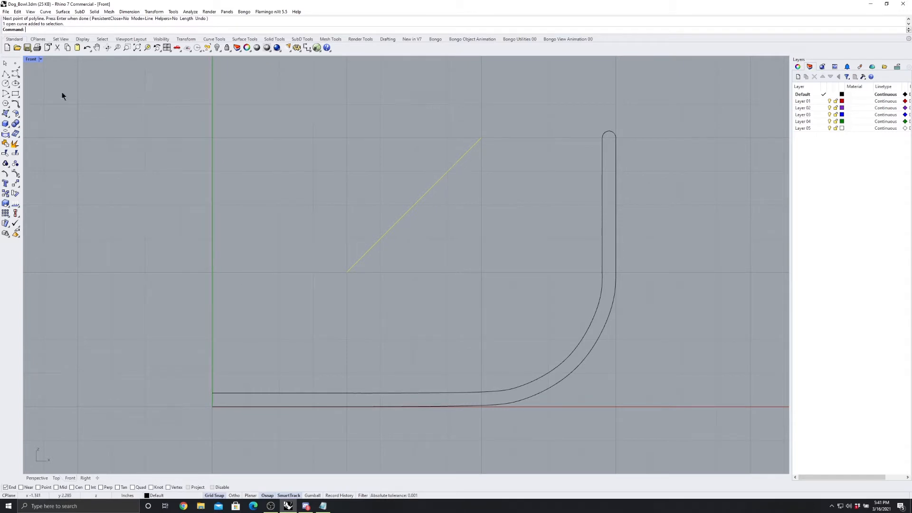
pyautogui.click(154, 12)
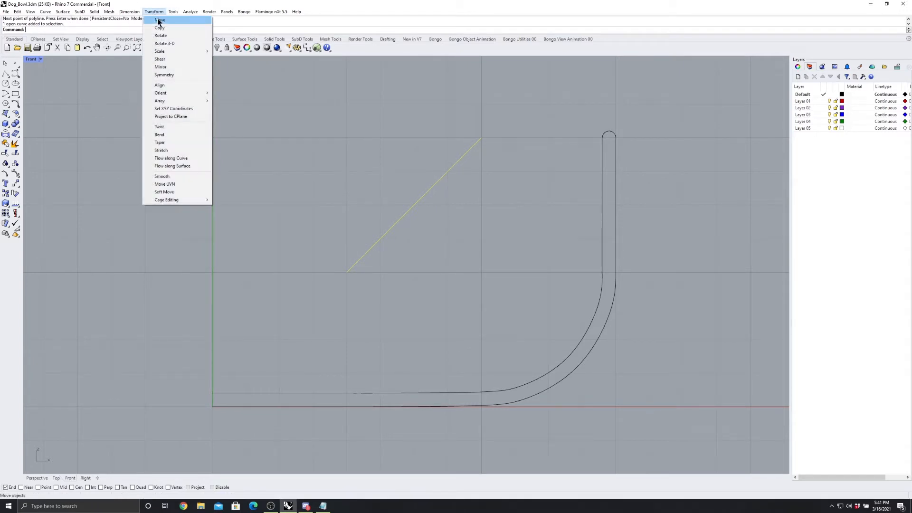
pyautogui.click(384, 94)
pyautogui.click(458, 161)
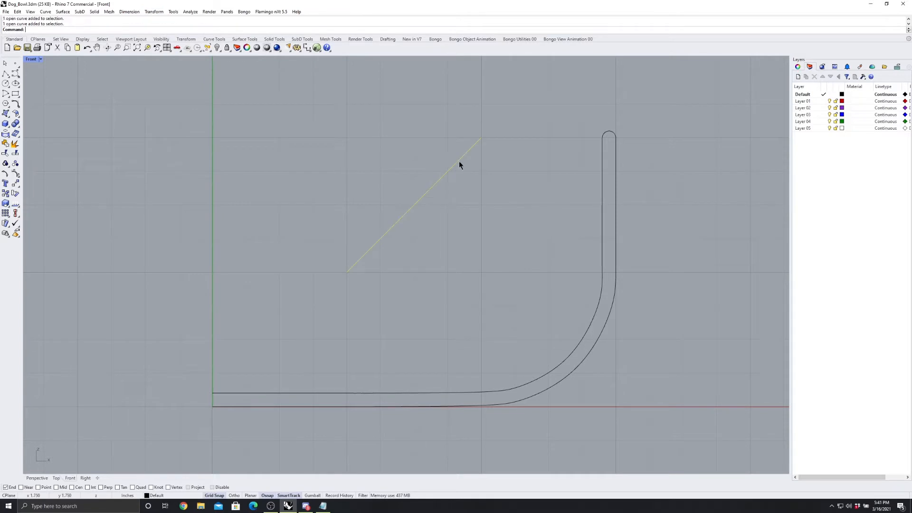
pyautogui.click(158, 12)
pyautogui.click(160, 20)
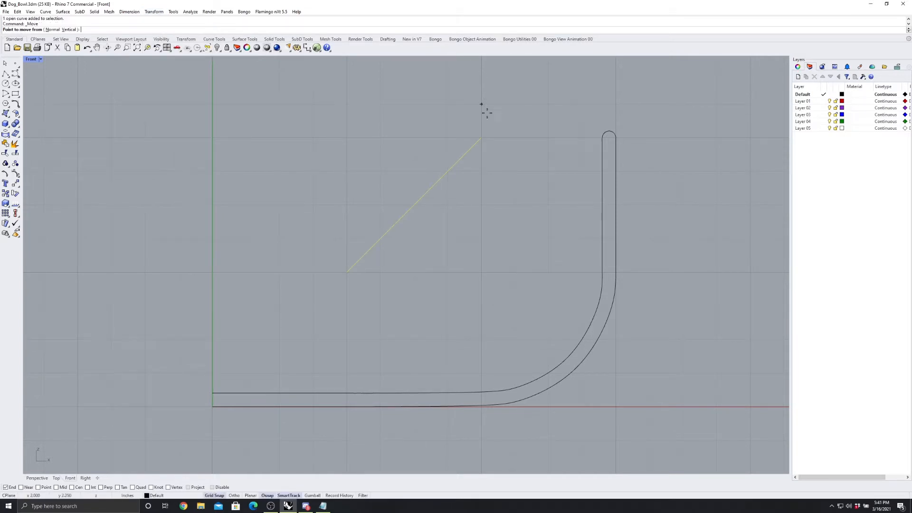
pyautogui.click(481, 137)
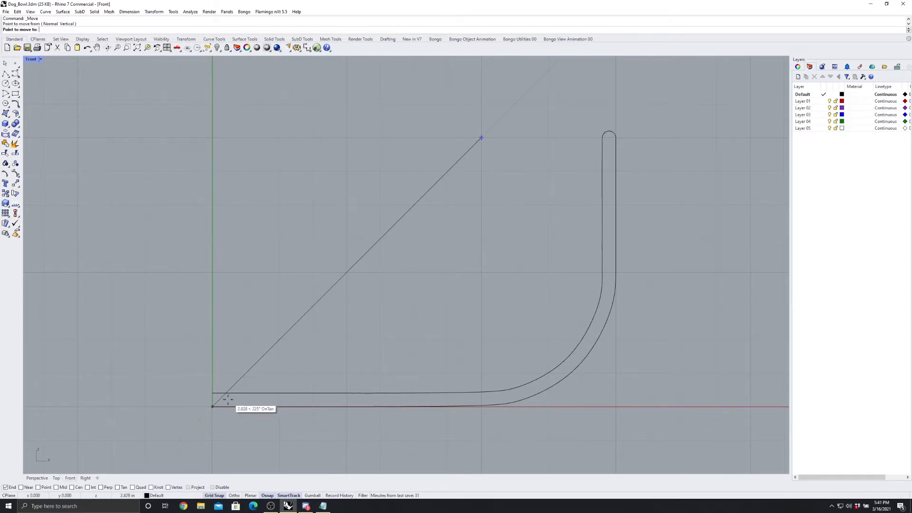
pyautogui.click(118, 486)
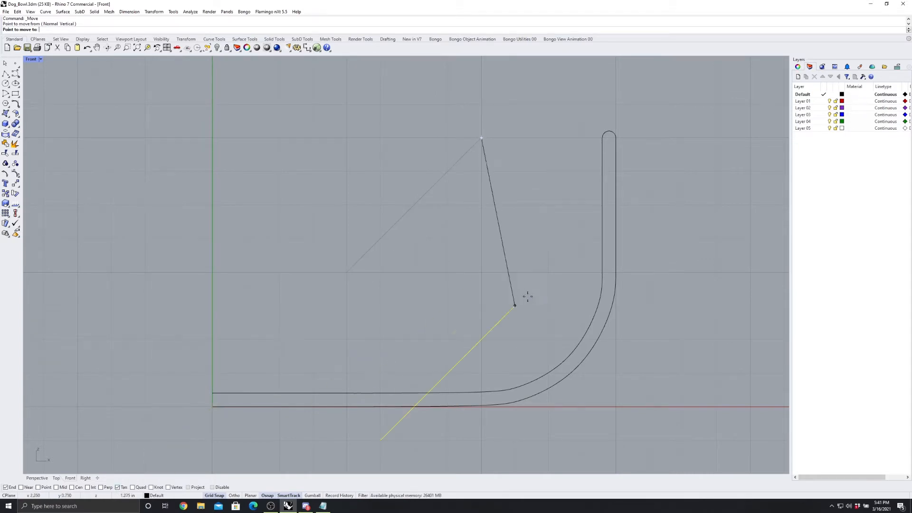
pyautogui.click(574, 368)
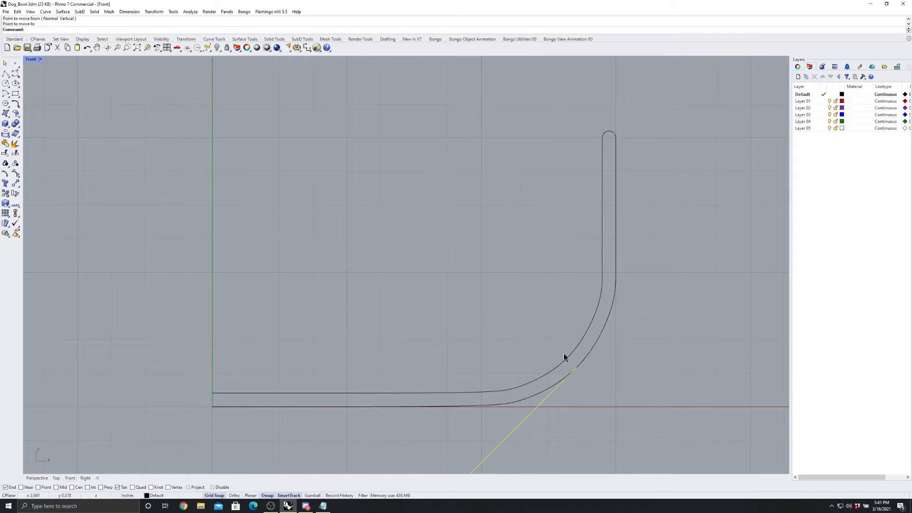
# Trim away the part of the outer profile curve below its tangent point, using the diagonal line as the cutting object.
pyautogui.scroll(4, 574, 376)
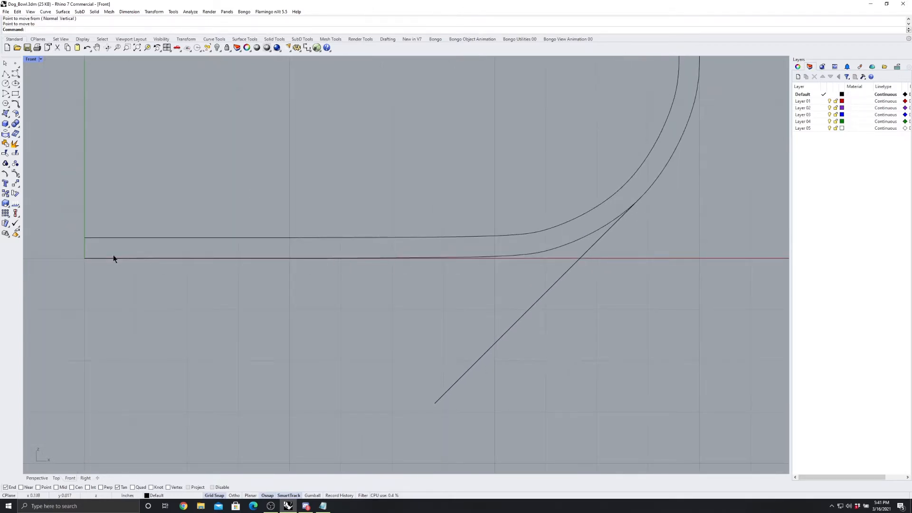
pyautogui.click(580, 259)
pyautogui.click(558, 281)
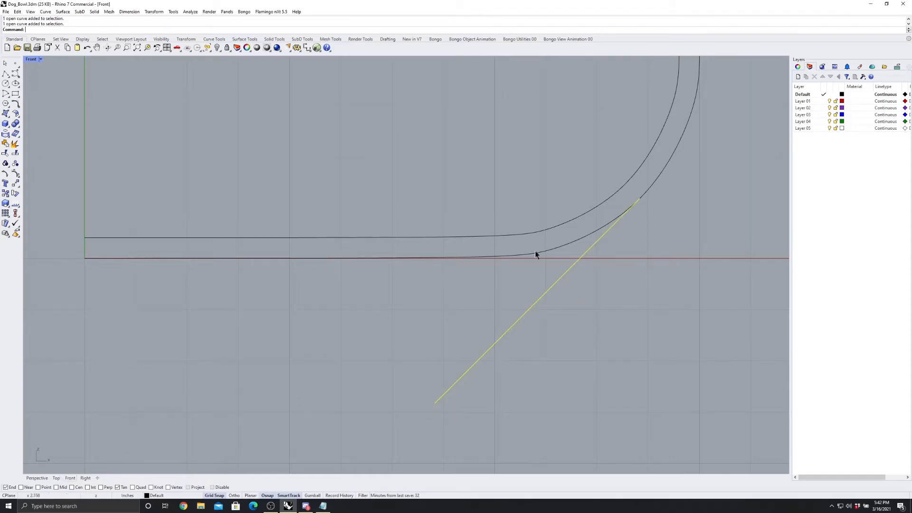
pyautogui.click(5, 154)
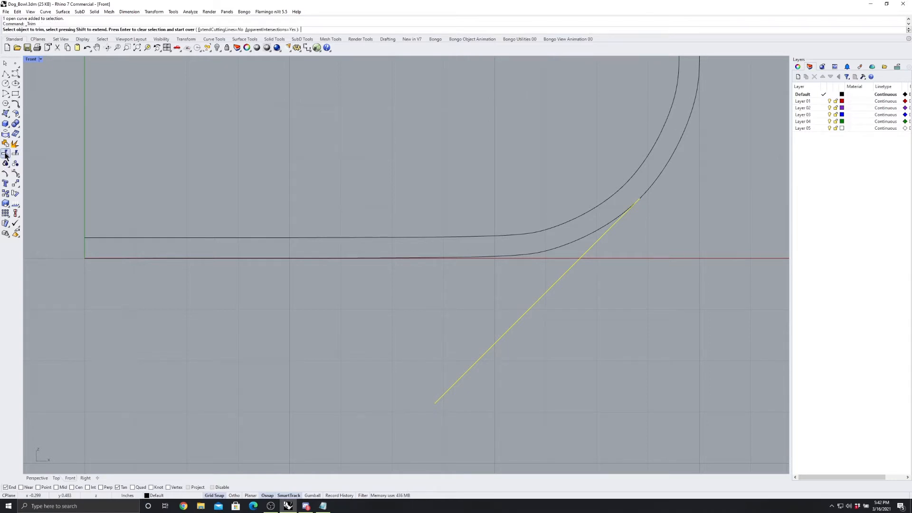
pyautogui.click(533, 258)
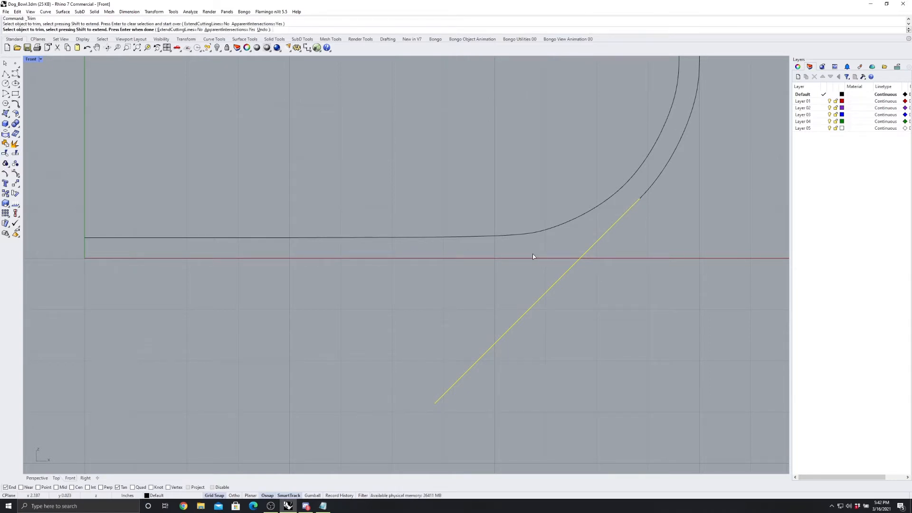
# Draw a horizontal polyline segment from the origin along the x axis, ending just past the diagonal line.
pyautogui.click(4, 74)
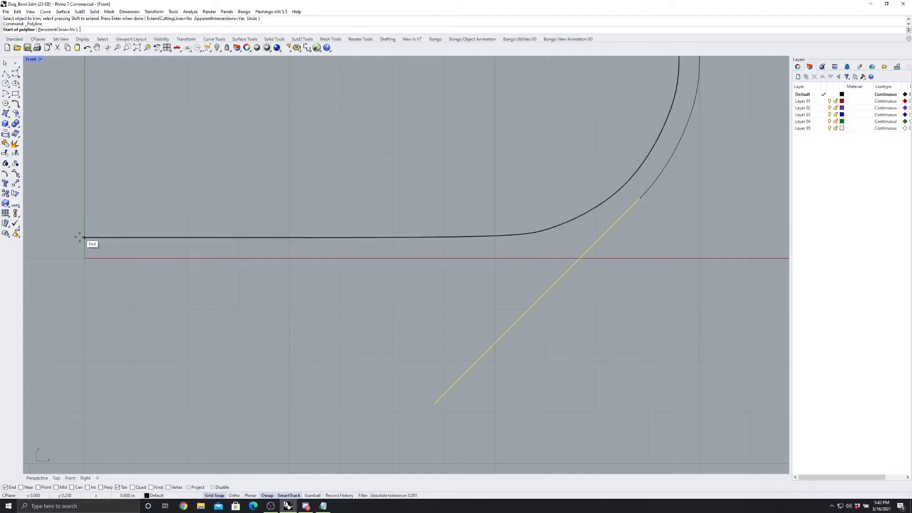
pyautogui.click(85, 259)
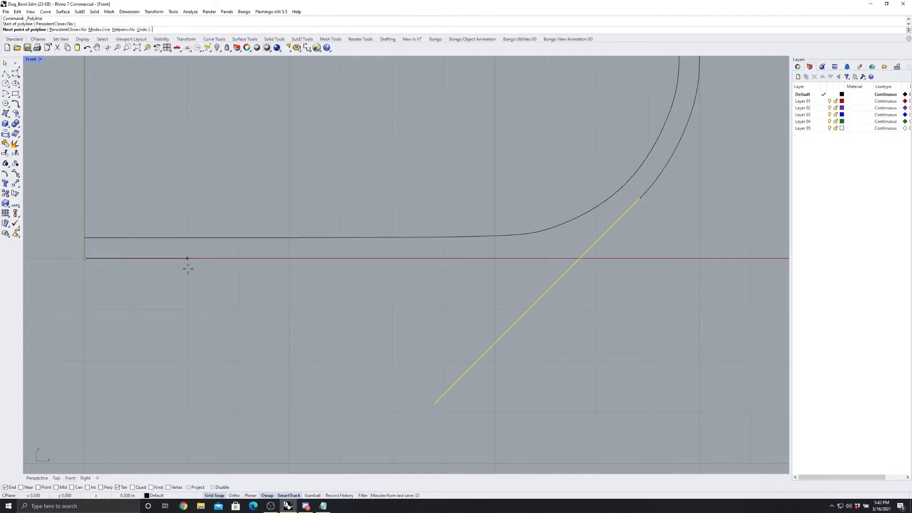
pyautogui.click(598, 259)
pyautogui.scroll(2, 597, 259)
pyautogui.press('Return')
# Trim the overlapping ends of the diagonal and horizontal base lines against each other so they meet at a corner.
pyautogui.scroll(-3, 571, 265)
pyautogui.moveTo(571, 267)
pyautogui.mouseDown()
pyautogui.moveTo(583, 278)
pyautogui.moveTo(563, 253)
pyautogui.mouseUp()
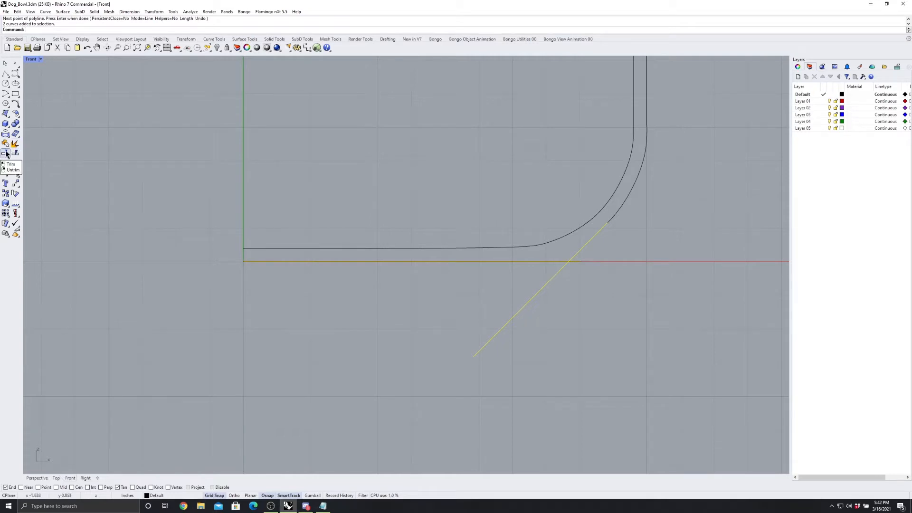
pyautogui.click(6, 153)
pyautogui.click(548, 284)
pyautogui.click(577, 264)
pyautogui.scroll(-2, 576, 263)
pyautogui.moveTo(530, 71); pyautogui.dragTo(540, 108, button='right')
pyautogui.press('Return')
pyautogui.scroll(-1, 626, 351)
pyautogui.scroll(1, 601, 299)
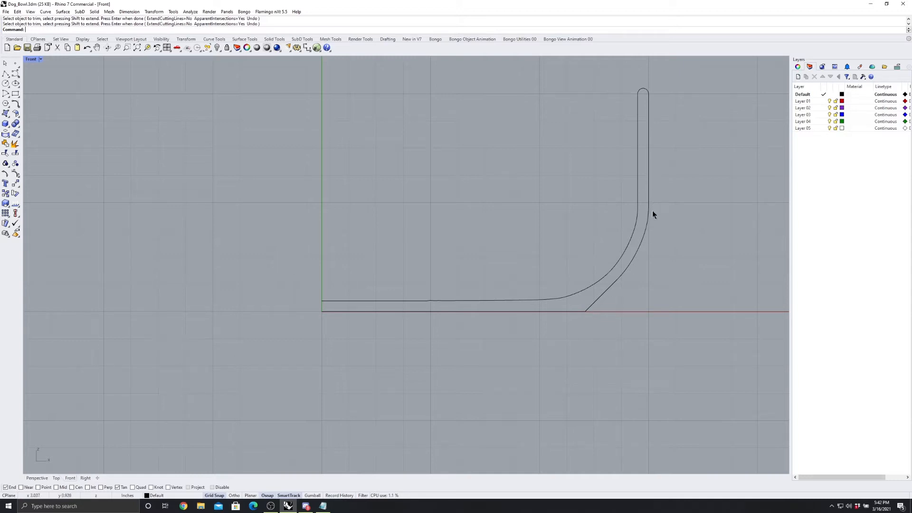
# Select all five curves of the bowl profile and join them into one open curve.
pyautogui.scroll(-1, 591, 308)
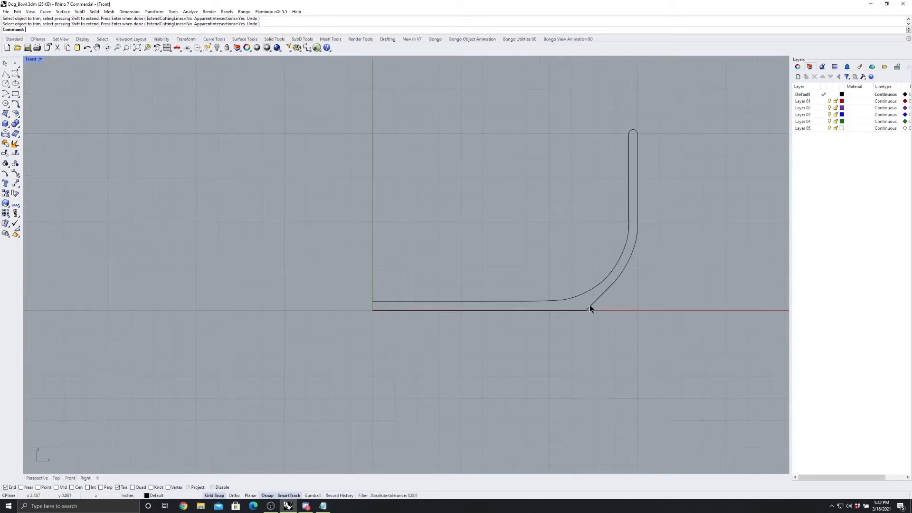
pyautogui.moveTo(560, 264); pyautogui.dragTo(542, 277, button='right')
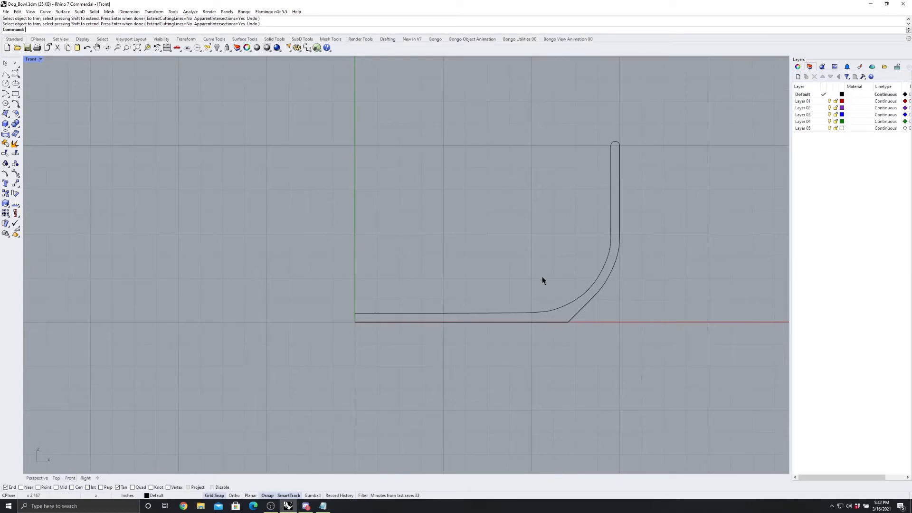
pyautogui.moveTo(290, 104); pyautogui.dragTo(682, 361)
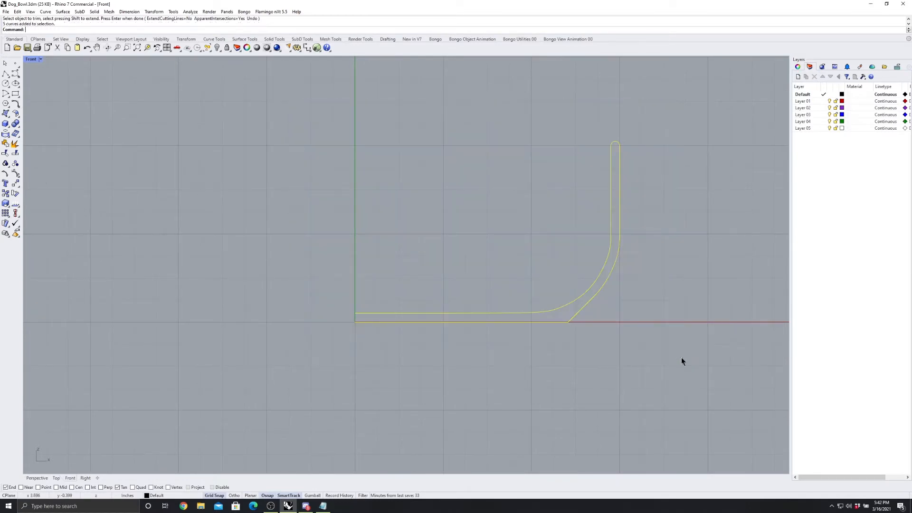
pyautogui.click(591, 304)
pyautogui.click(609, 275)
pyautogui.click(611, 206)
pyautogui.click(615, 148)
pyautogui.moveTo(336, 114); pyautogui.dragTo(727, 366)
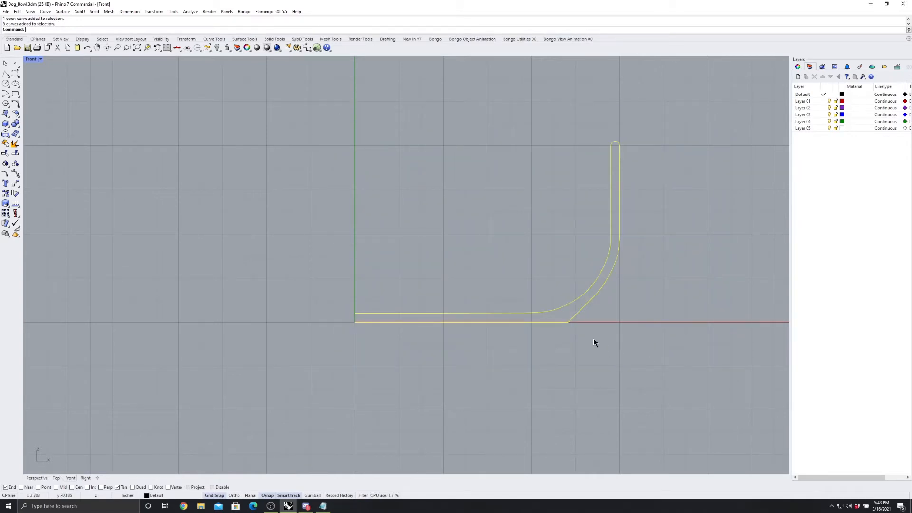
pyautogui.click(6, 144)
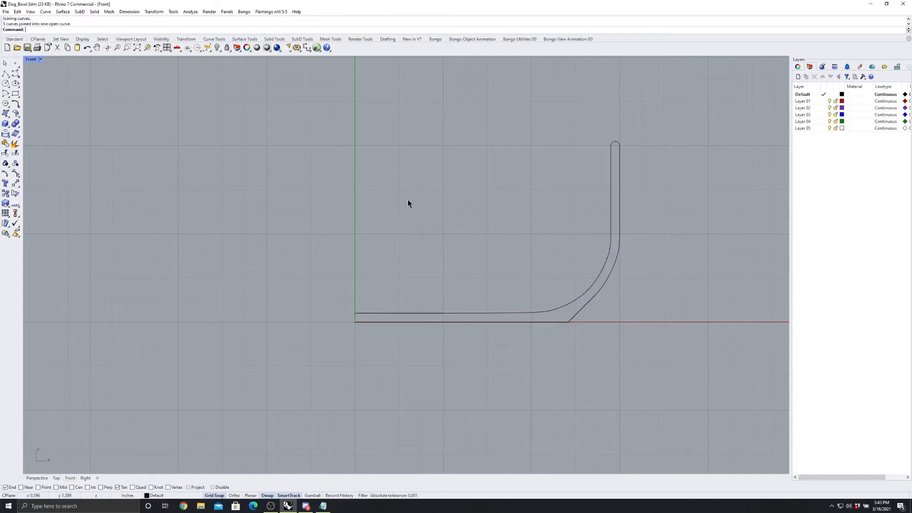
# Display the control points of the joined profile curve to examine them, and turn them off again.
pyautogui.click(509, 314)
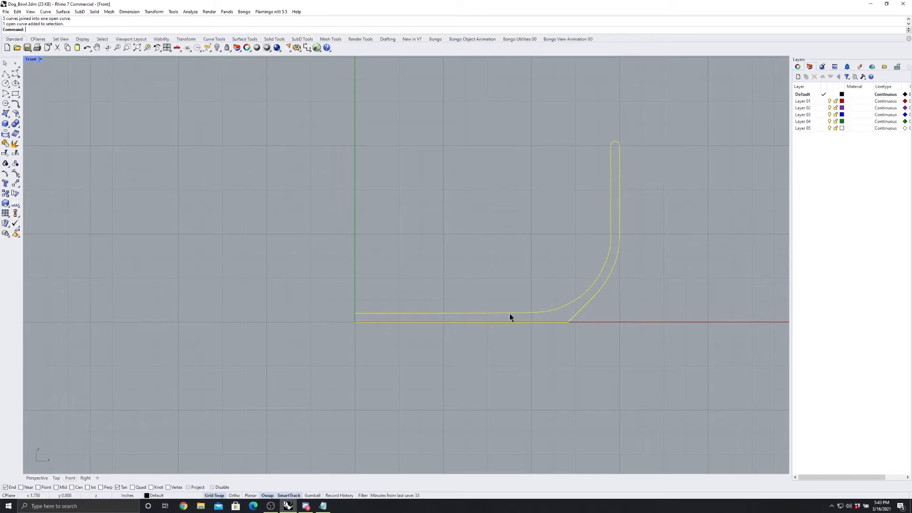
pyautogui.click(500, 330)
pyautogui.click(502, 326)
pyautogui.click(506, 337)
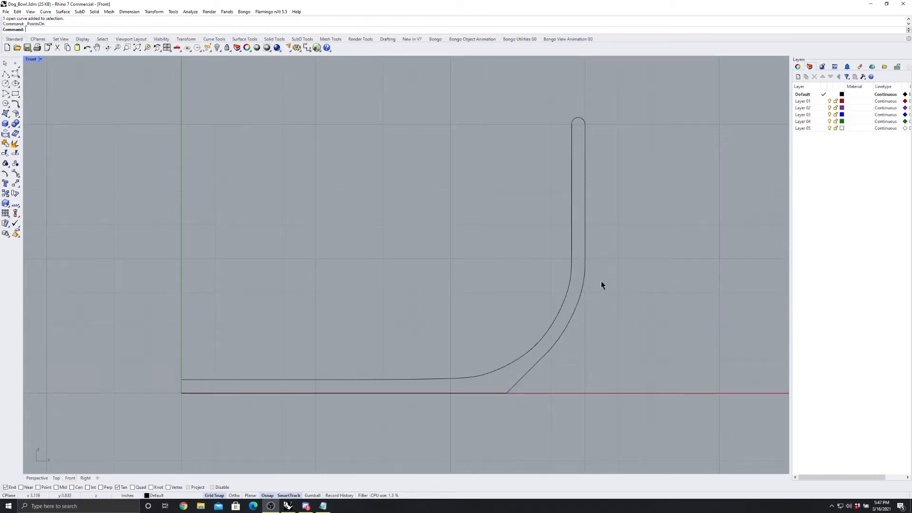
pyautogui.press('F11')
pyautogui.click(580, 303)
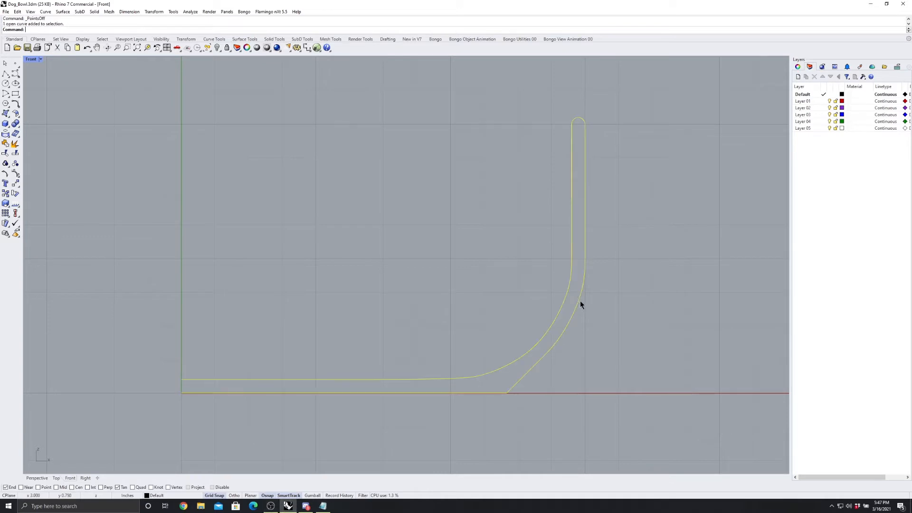
pyautogui.click(18, 175)
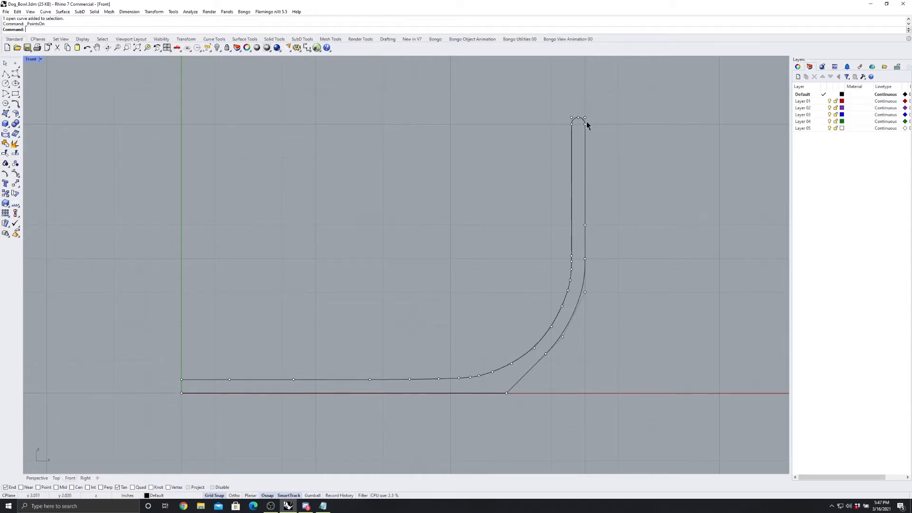
pyautogui.press('F11')
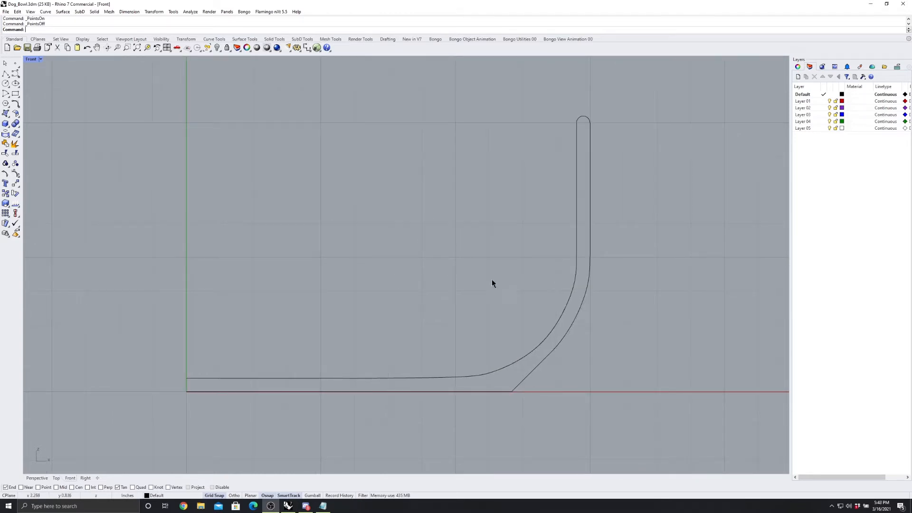
# Switch from the maximized Front view to the four-viewport layout and frame the profile in the Perspective viewport.
pyautogui.moveTo(521, 263); pyautogui.dragTo(558, 272, button='right')
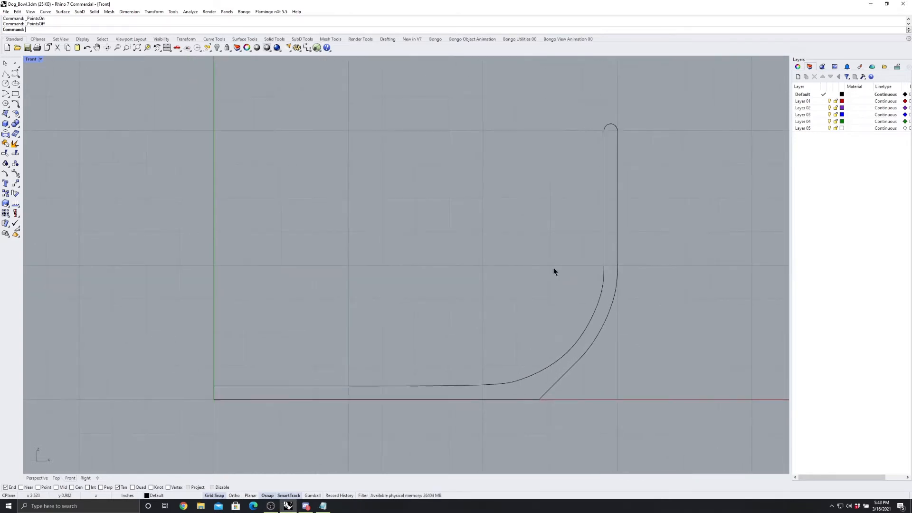
pyautogui.doubleClick(31, 59)
pyautogui.scroll(6, 620, 156)
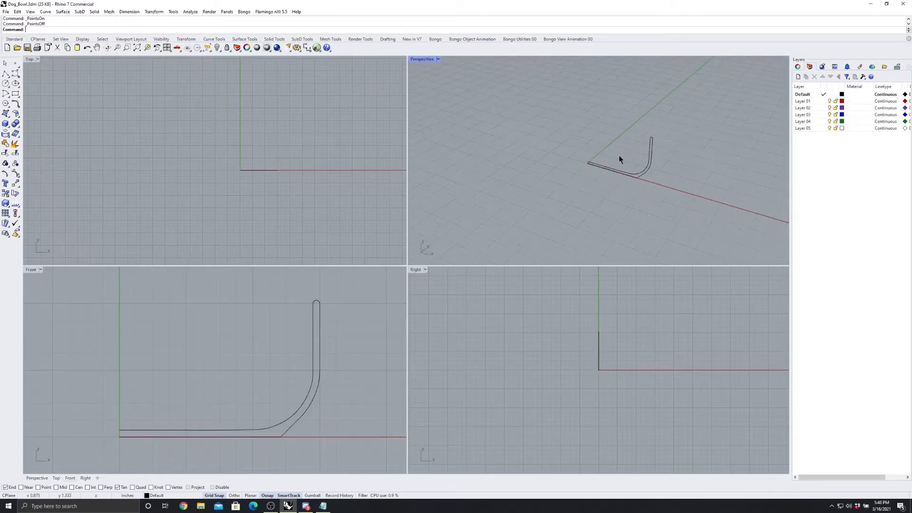
pyautogui.keyDown('shift'); pyautogui.moveTo(558, 118); pyautogui.dragTo(597, 131, button='right'); pyautogui.keyUp('shift')
pyautogui.moveTo(605, 154); pyautogui.dragTo(661, 199, button='right')
pyautogui.moveTo(309, 187); pyautogui.dragTo(230, 175, button='right')
# Start a surface Revolve of the profile curve, with the axis running from the origin up to the inner curve's endpoint.
pyautogui.moveTo(574, 121); pyautogui.dragTo(782, 256)
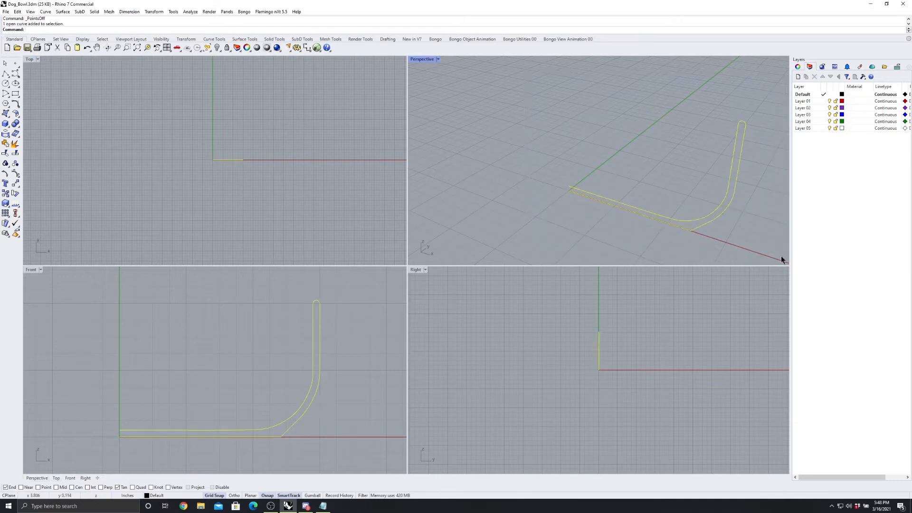
pyautogui.click(63, 11)
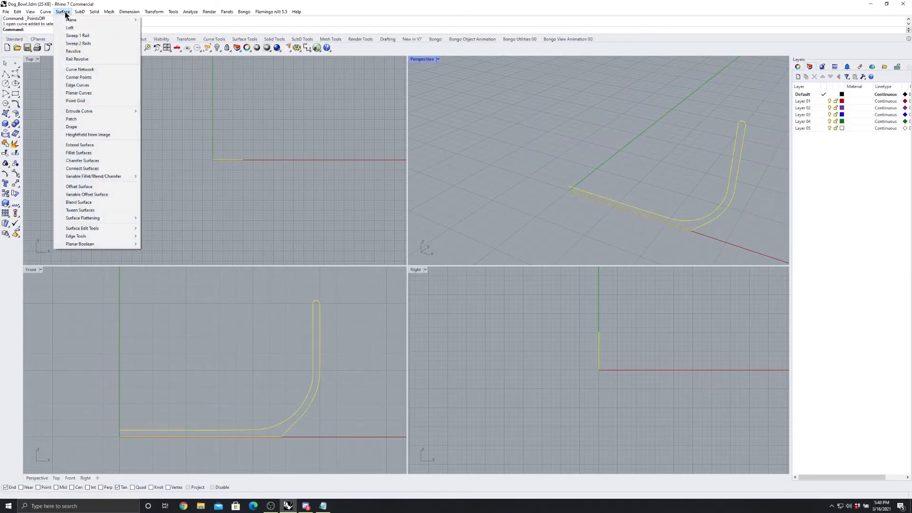
pyautogui.click(73, 51)
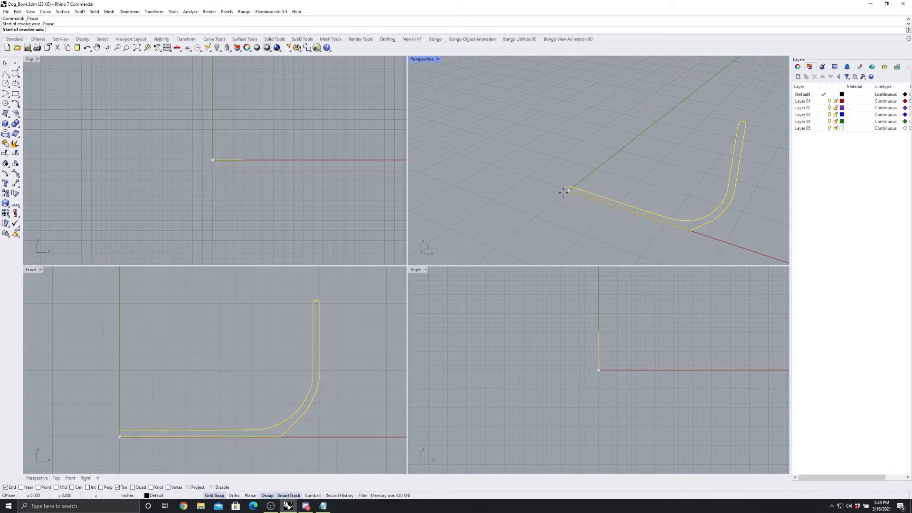
pyautogui.moveTo(563, 197); pyautogui.dragTo(619, 200, button='right')
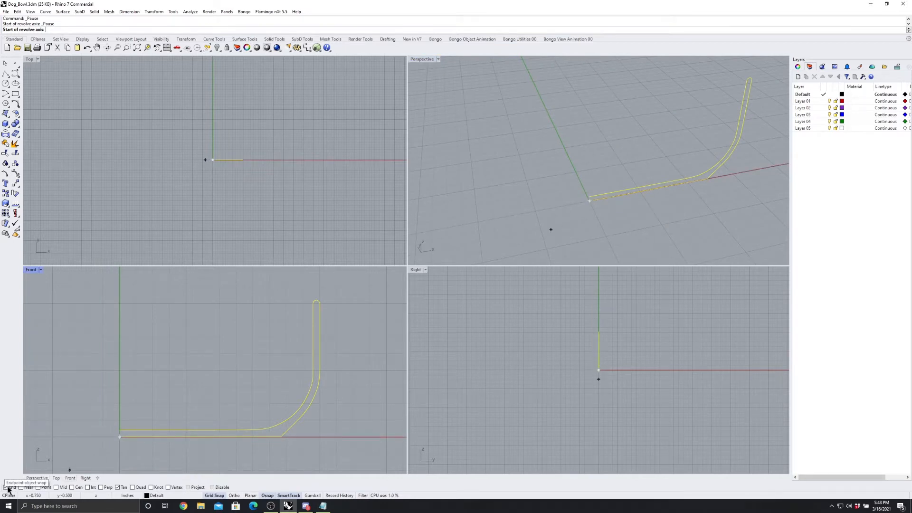
pyautogui.scroll(5, 601, 197)
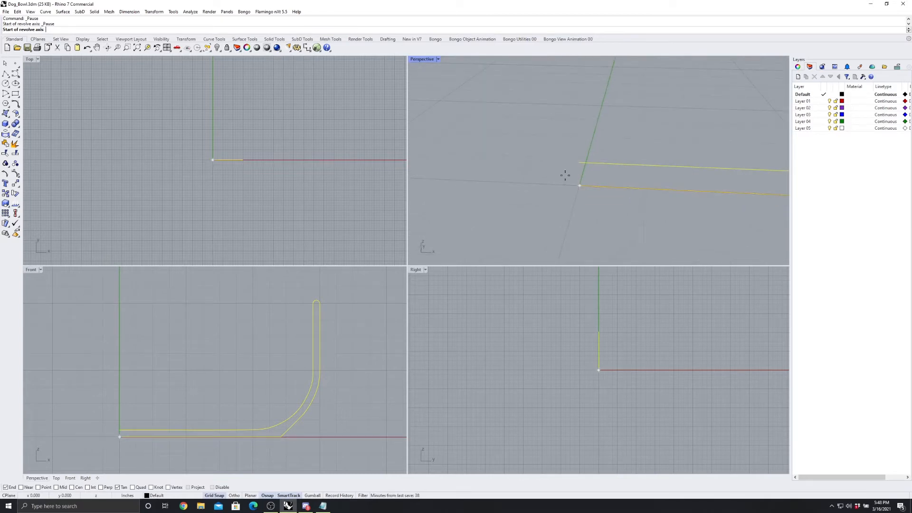
pyautogui.click(579, 185)
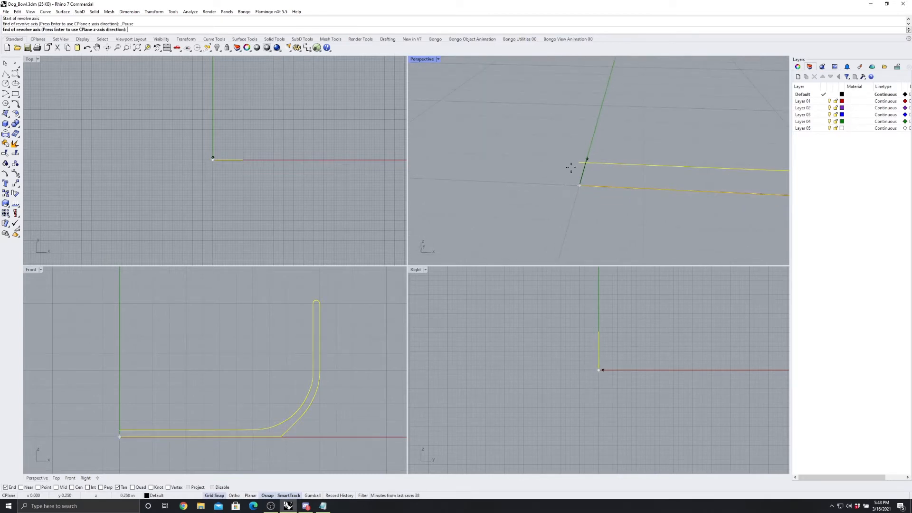
pyautogui.click(577, 162)
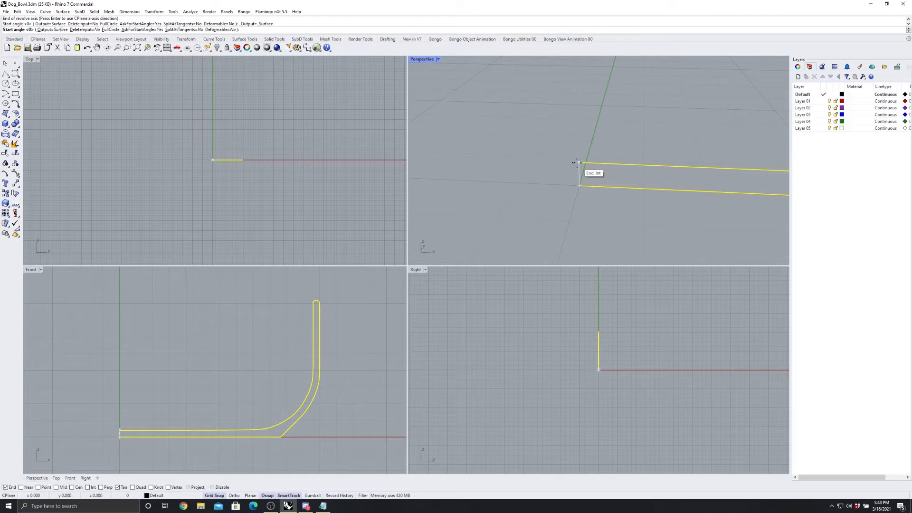
# Complete the revolve with a start angle of 0 and a revolution angle of 360 degrees.
pyautogui.scroll(-15, 564, 193)
pyautogui.moveTo(586, 192); pyautogui.dragTo(577, 211, button='right')
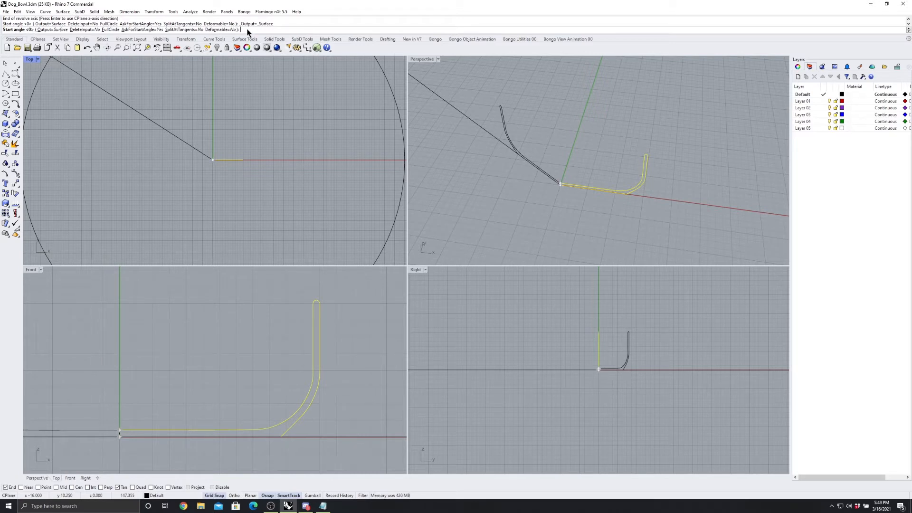
pyautogui.write('0')
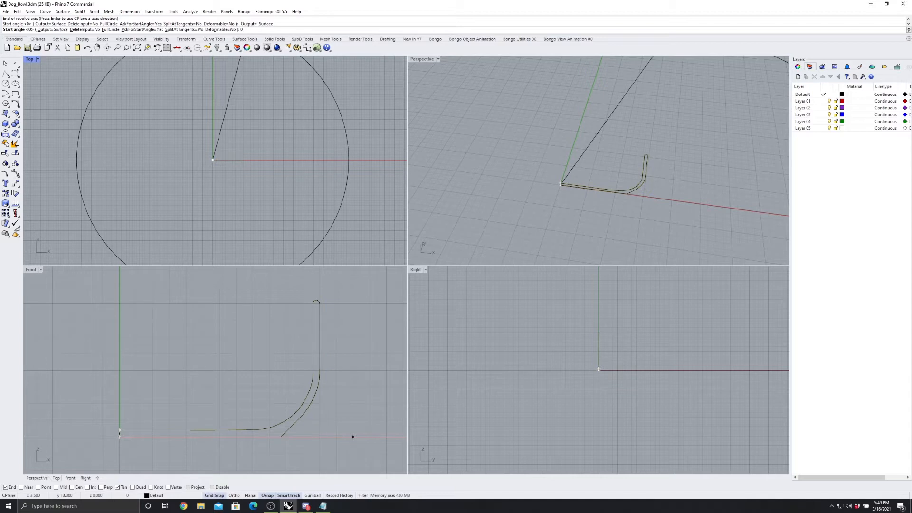
pyautogui.press('Return')
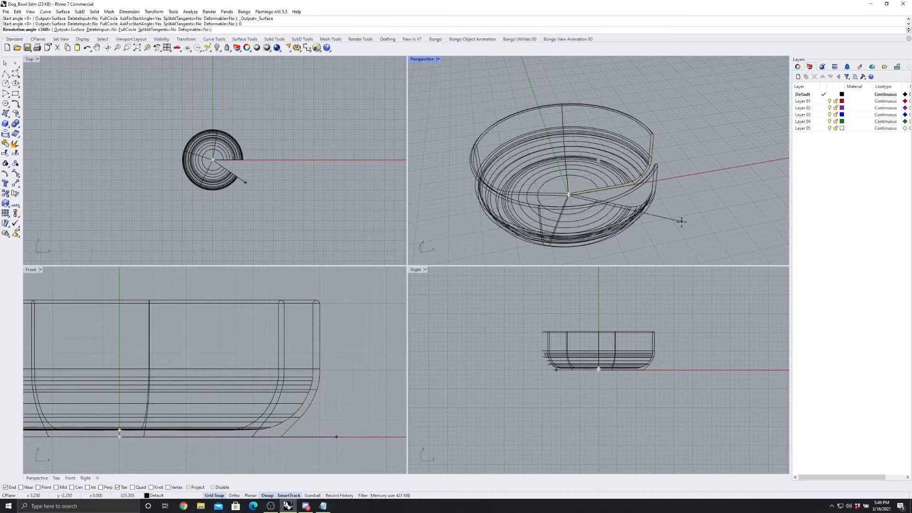
pyautogui.write('360')
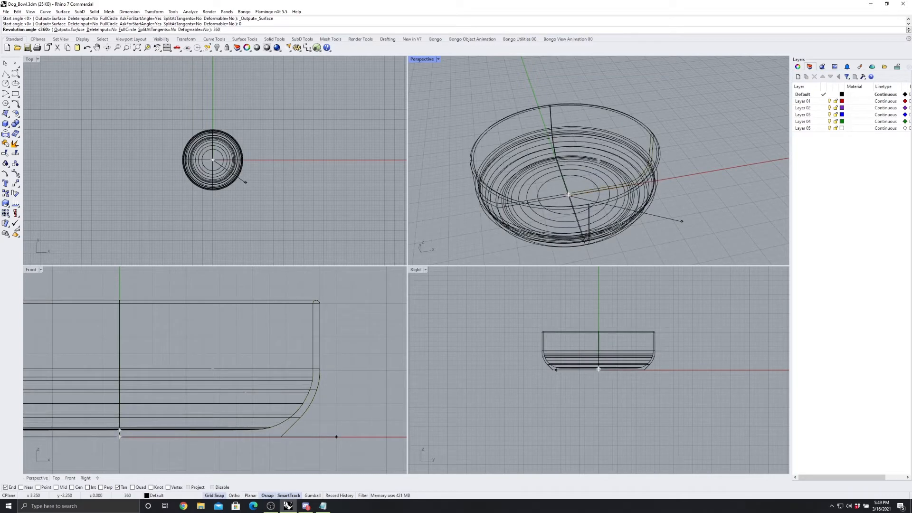
pyautogui.press('Return')
pyautogui.scroll(-3, 662, 183)
pyautogui.scroll(3, 580, 154)
pyautogui.moveTo(589, 164)
pyautogui.mouseDown(button='right')
pyautogui.moveTo(567, 154)
pyautogui.moveTo(549, 159)
pyautogui.moveTo(598, 155)
pyautogui.moveTo(580, 167)
pyautogui.mouseUp(button='right')
pyautogui.press('Escape')
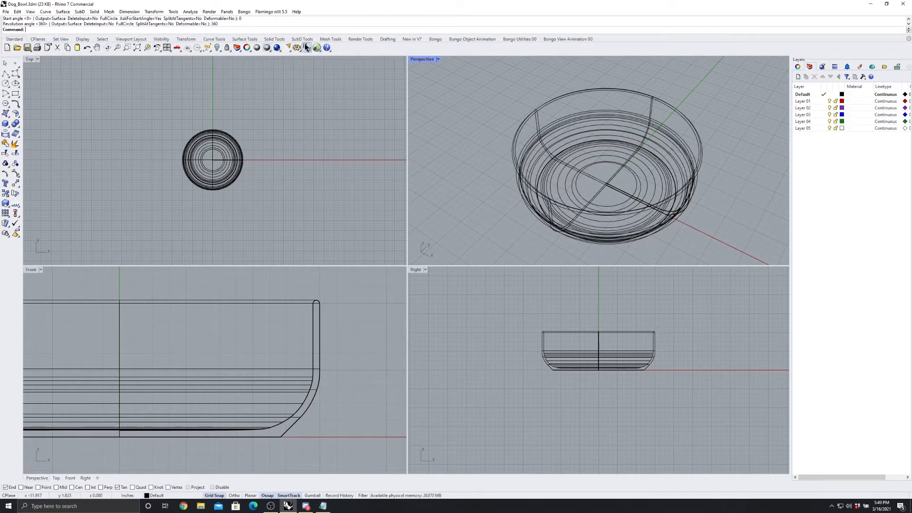
# Shade the Perspective viewport and inspect the revolved bowl from different angles.
pyautogui.click(267, 48)
pyautogui.moveTo(583, 153); pyautogui.dragTo(532, 156, button='right')
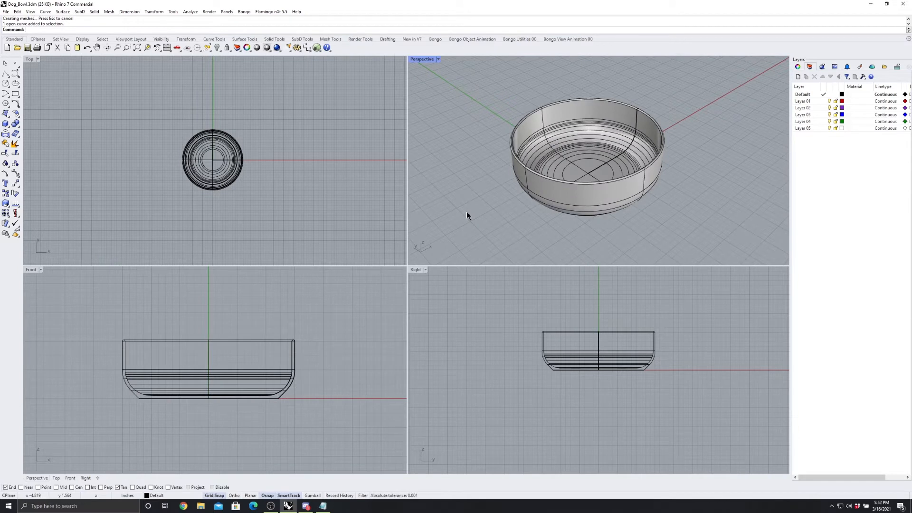
pyautogui.moveTo(246, 305)
pyautogui.mouseDown(button='right')
pyautogui.moveTo(236, 318)
pyautogui.moveTo(249, 303)
pyautogui.mouseUp(button='right')
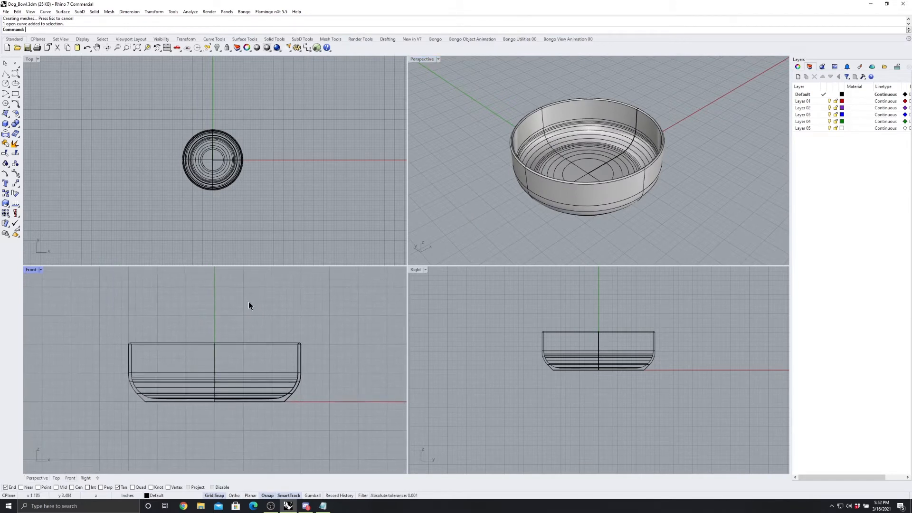
pyautogui.moveTo(529, 249)
pyautogui.mouseDown(button='right')
pyautogui.moveTo(516, 217)
pyautogui.moveTo(533, 238)
pyautogui.mouseUp(button='right')
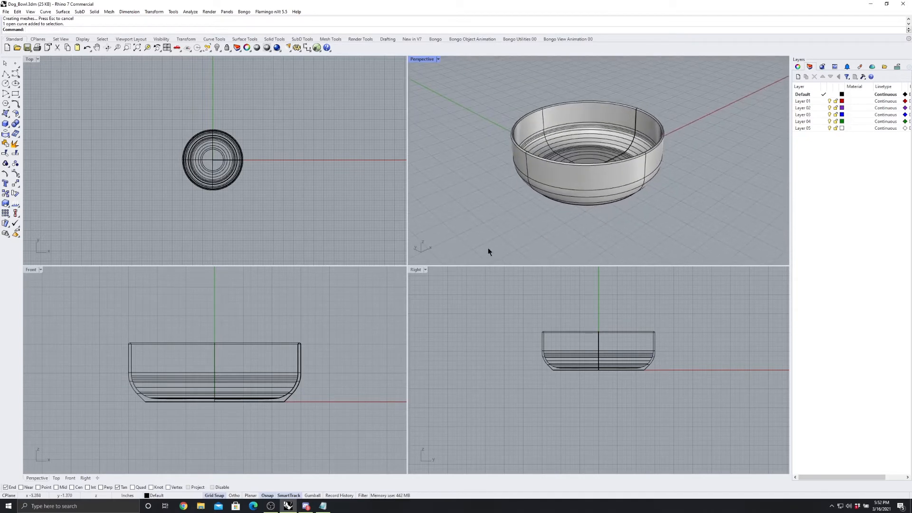
pyautogui.click(94, 12)
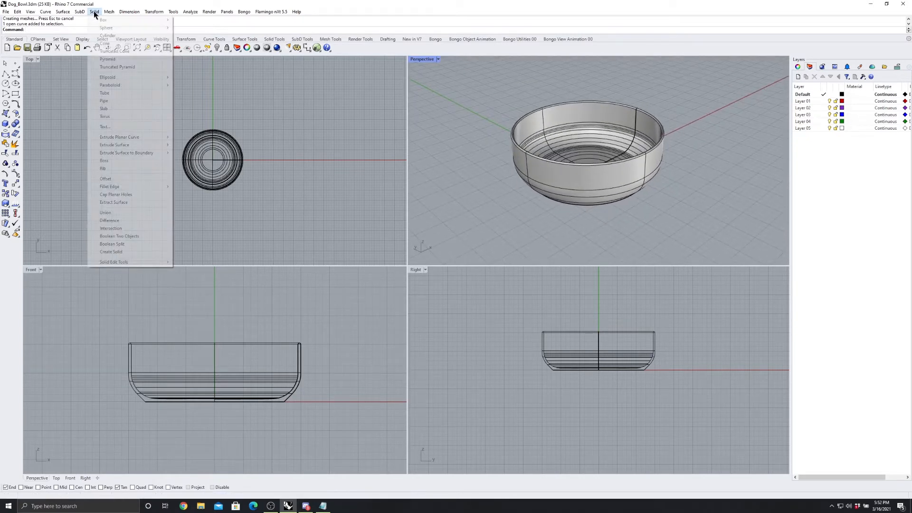
pyautogui.click(107, 127)
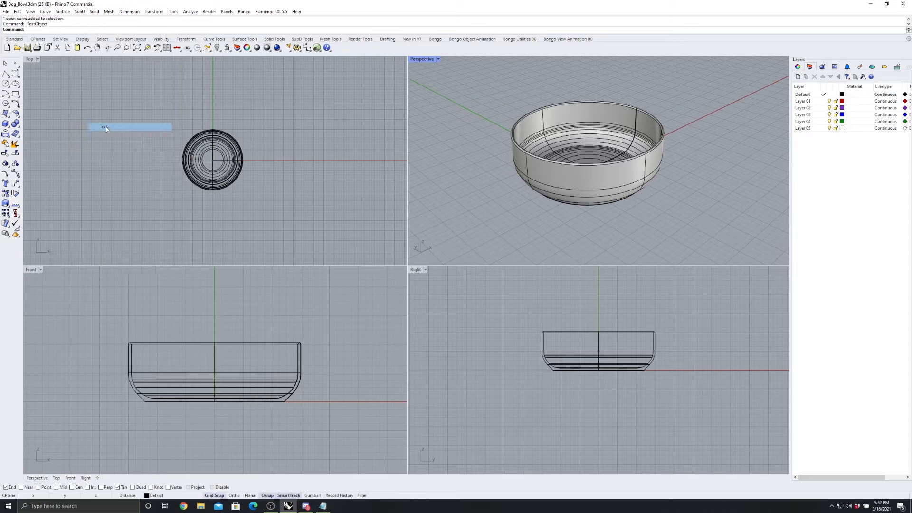
pyautogui.moveTo(496, 156); pyautogui.dragTo(413, 158)
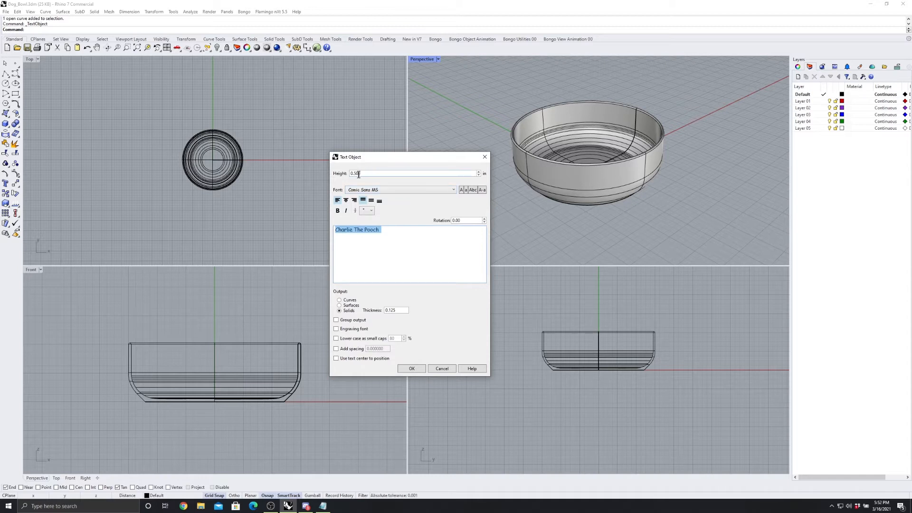
pyautogui.moveTo(374, 155); pyautogui.dragTo(406, 155)
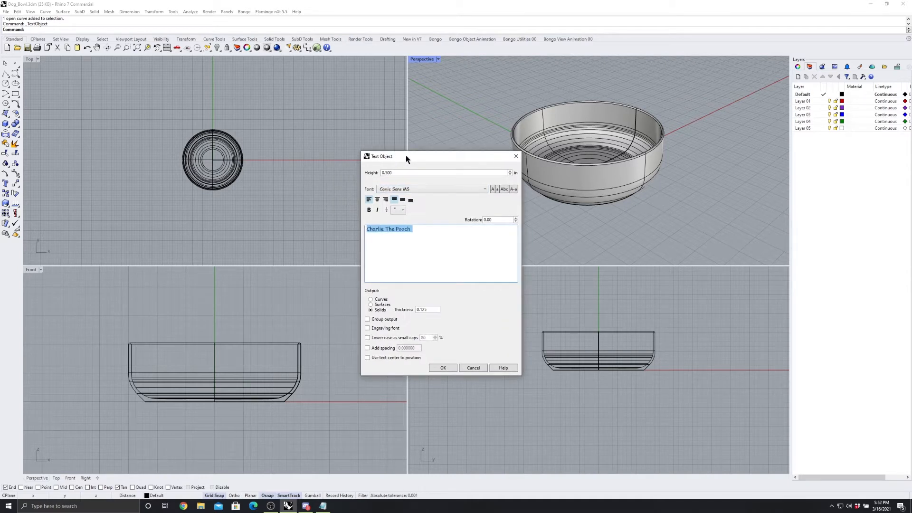
pyautogui.click(472, 368)
# Examine the bowl's rim, vertical wall and lower curve in the Front and Perspective views to judge the space for lettering.
pyautogui.scroll(5, 312, 371)
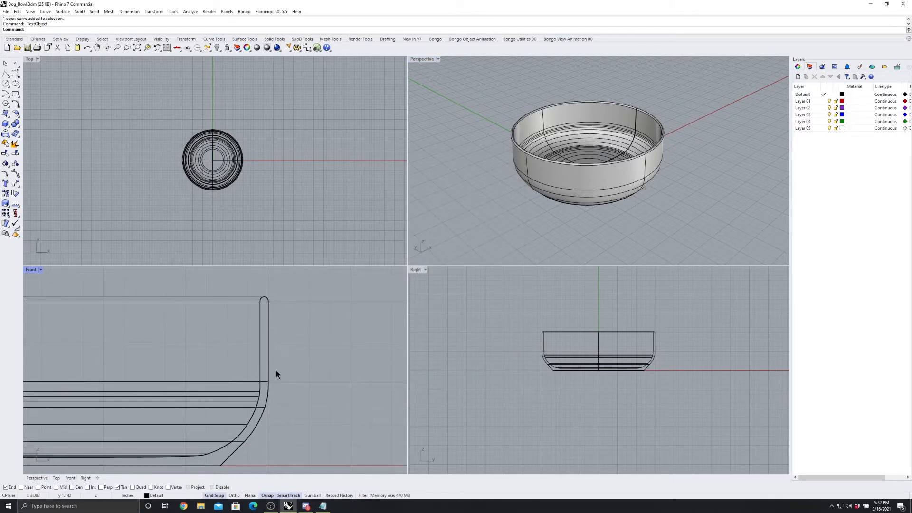
pyautogui.scroll(-2, 275, 366)
pyautogui.scroll(6, 660, 190)
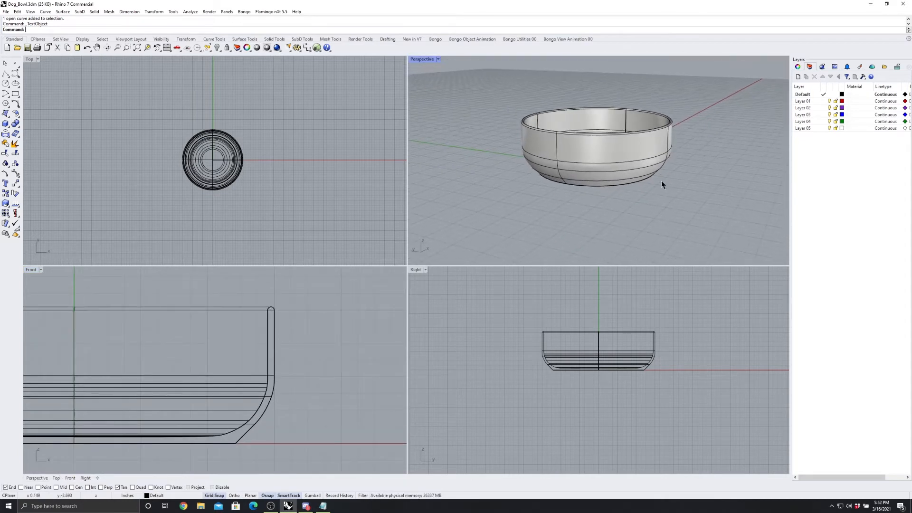
pyautogui.scroll(-2, 662, 198)
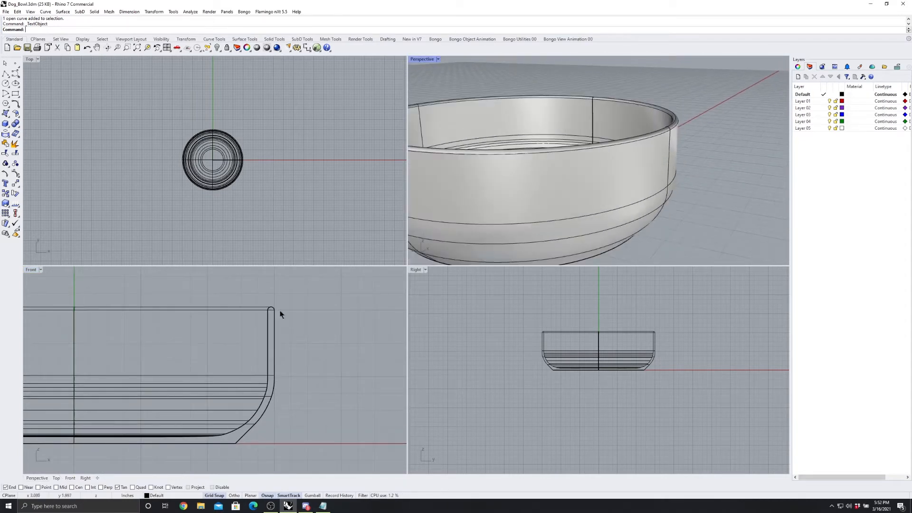
pyautogui.scroll(5, 274, 378)
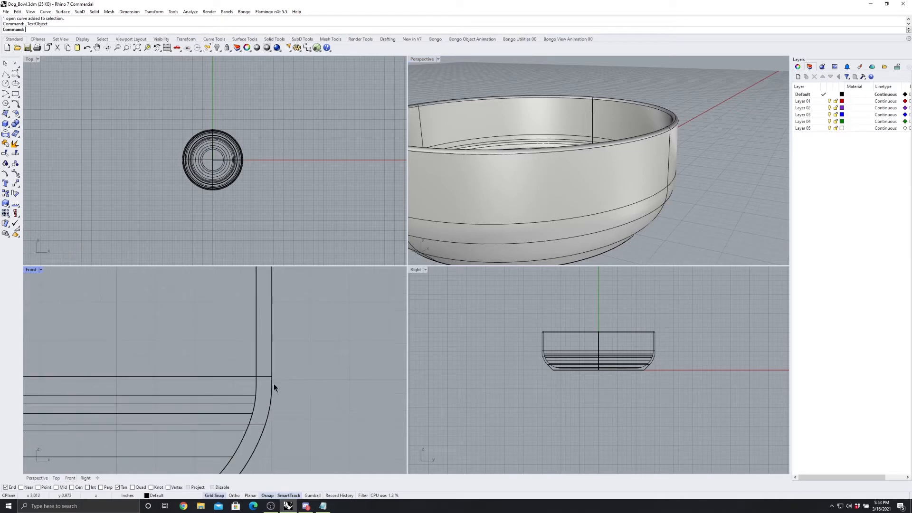
pyautogui.scroll(-3, 272, 376)
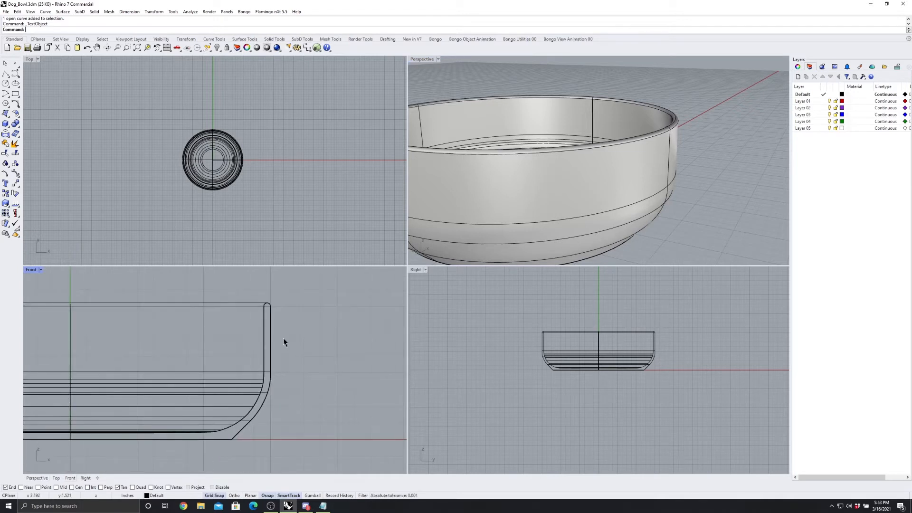
pyautogui.scroll(-5, 591, 206)
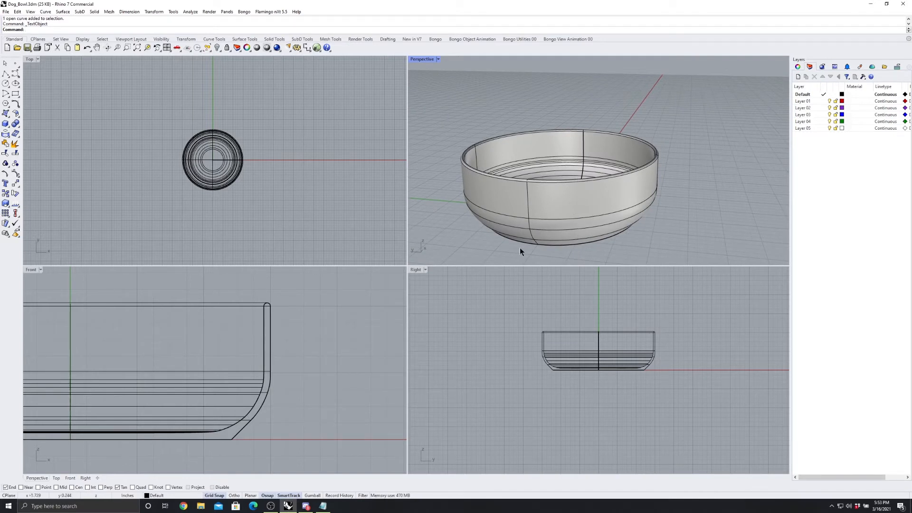
pyautogui.scroll(5, 269, 369)
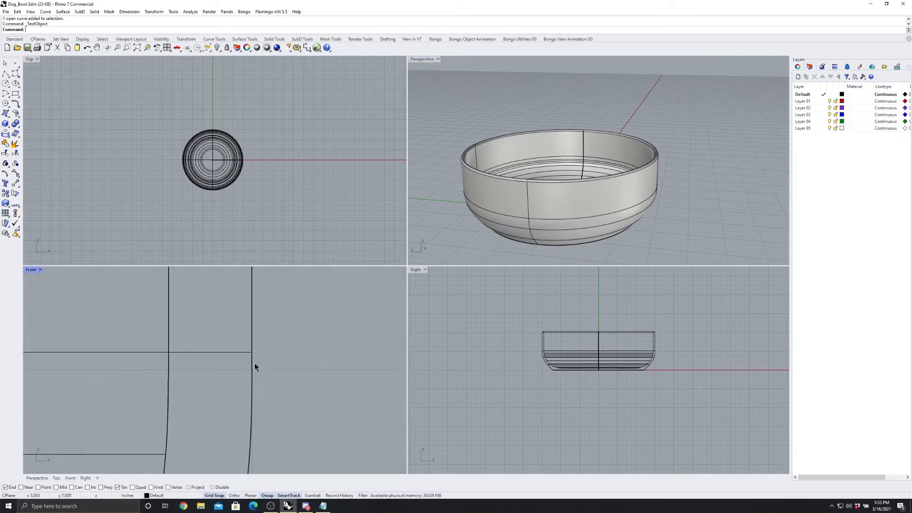
pyautogui.scroll(3, 255, 367)
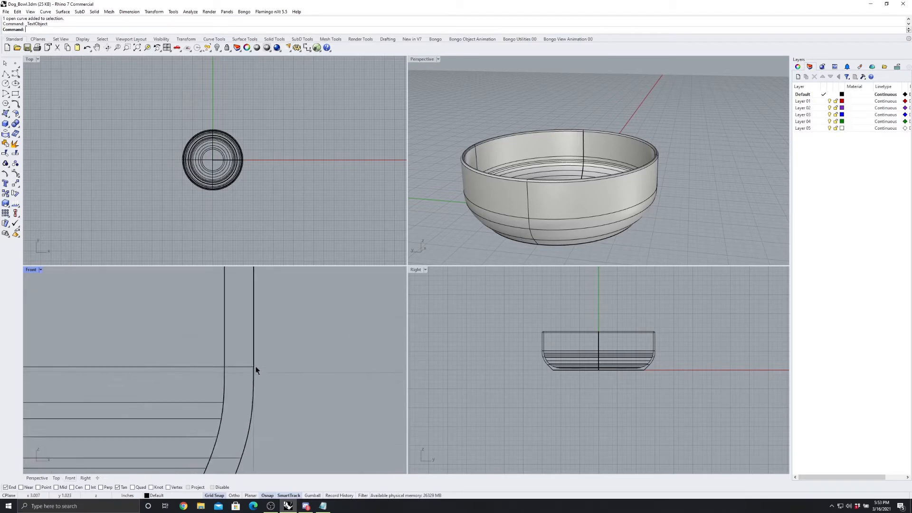
pyautogui.scroll(-4, 251, 367)
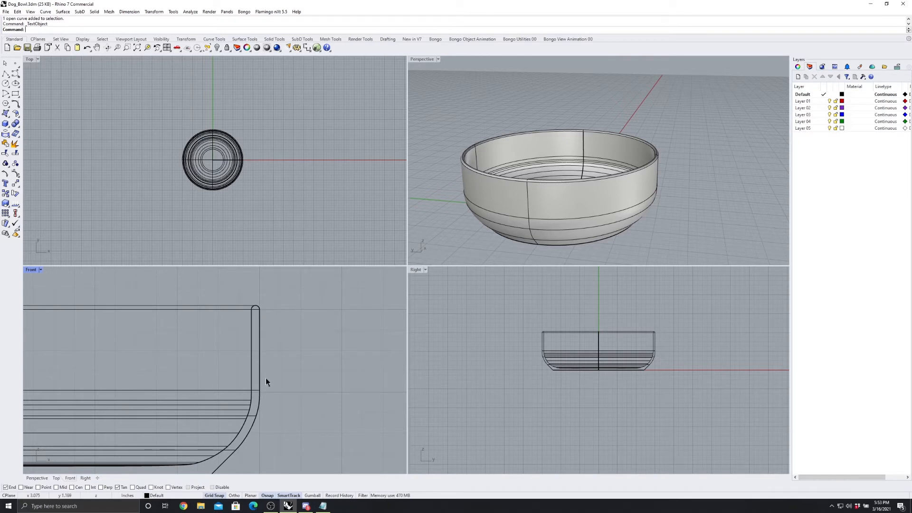
# Set up a solid text object reading "Charlie The Pooch" with a height of 0.75 in and the Comic Sans MS font.
pyautogui.click(154, 12)
pyautogui.moveTo(90, 13)
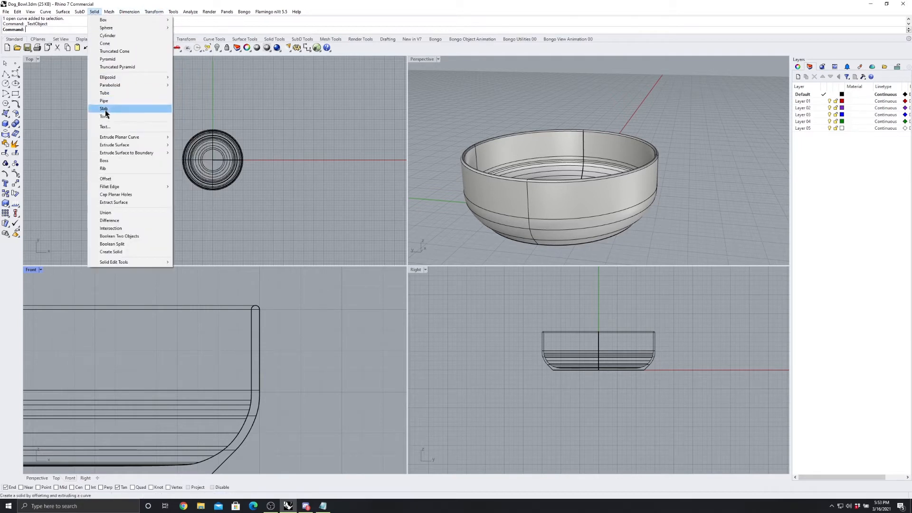
pyautogui.click(104, 126)
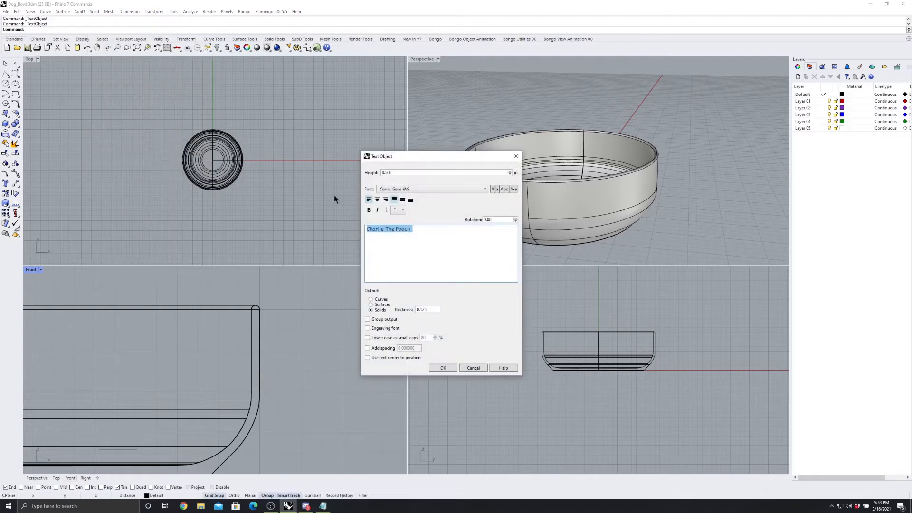
pyautogui.doubleClick(395, 174)
pyautogui.write('0.75')
pyautogui.moveTo(432, 237); pyautogui.dragTo(368, 230)
pyautogui.click(423, 189)
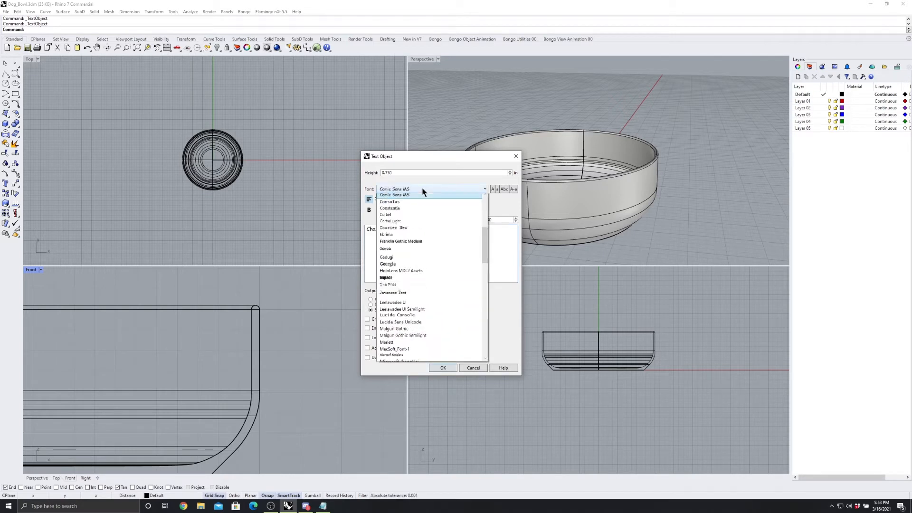
pyautogui.scroll(2, 409, 193)
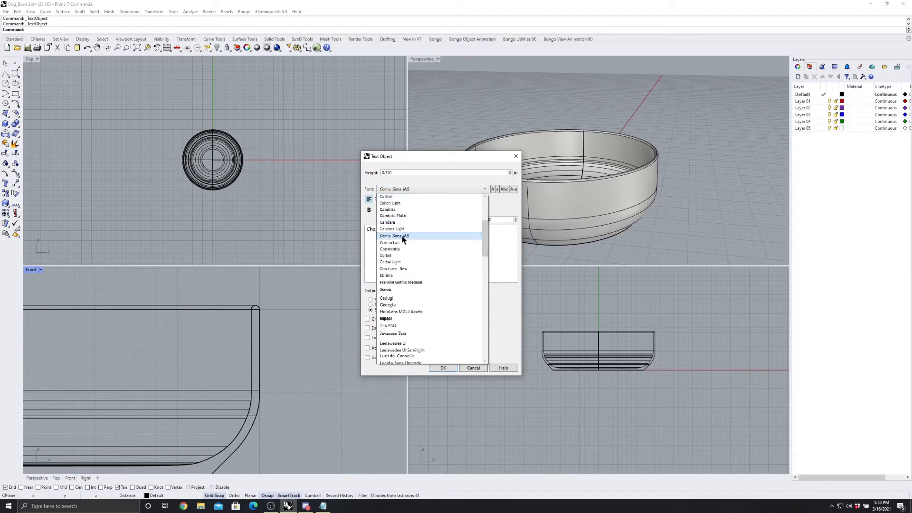
pyautogui.click(403, 239)
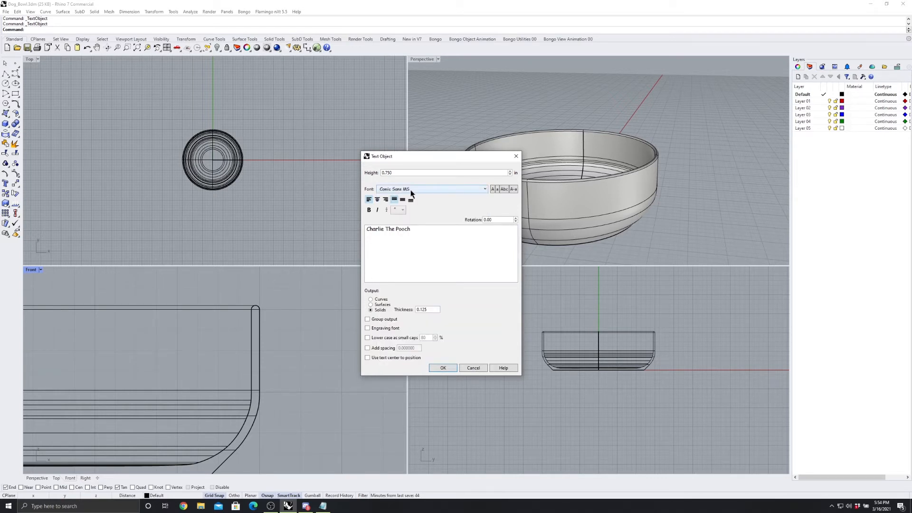
# Place the text object upright in the Front view, just beyond the bowl on the positive X side, starting at about 4, 2.
pyautogui.click(443, 369)
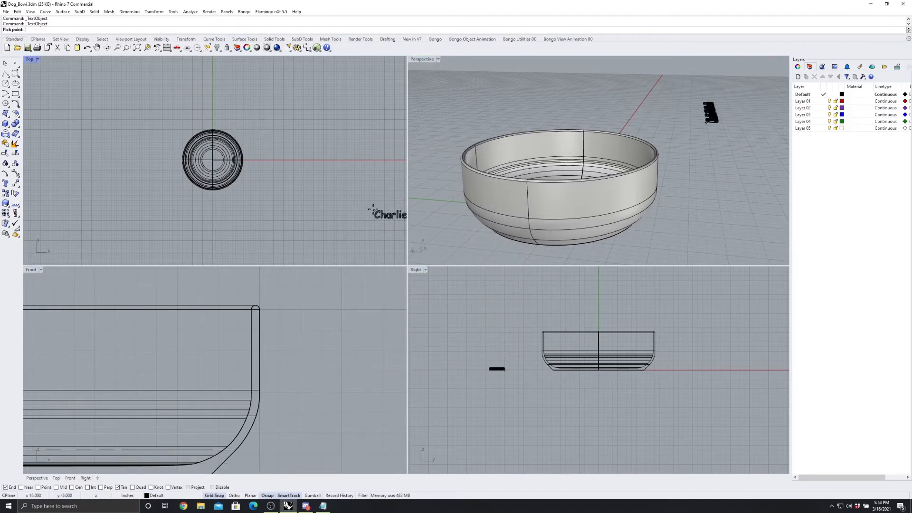
pyautogui.scroll(-5, 190, 316)
pyautogui.scroll(4, 122, 313)
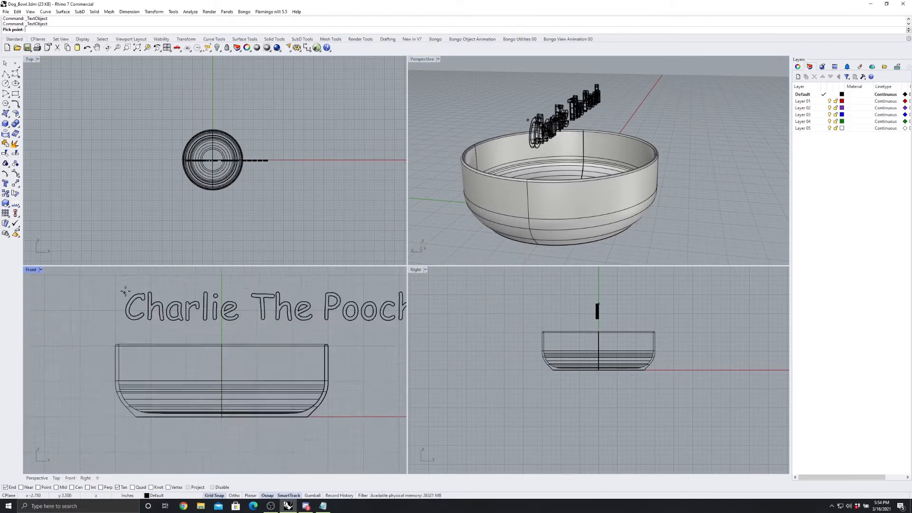
pyautogui.scroll(-3, 90, 313)
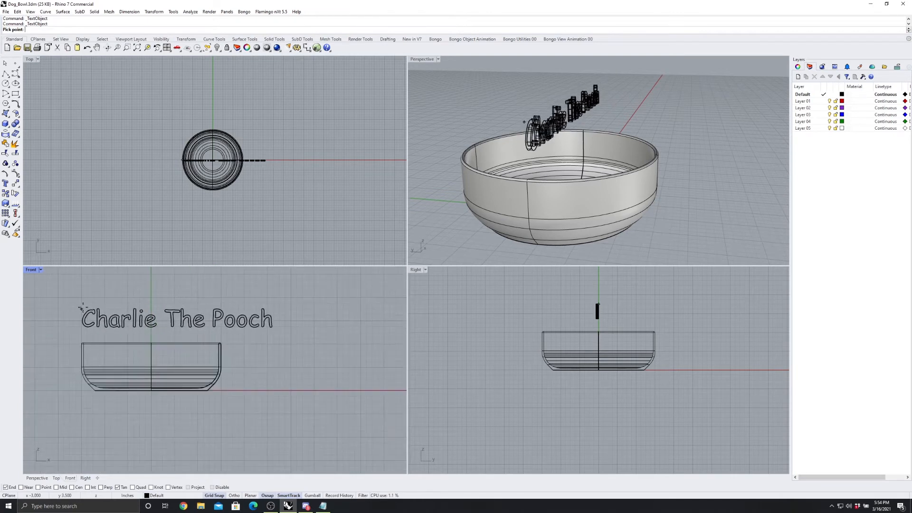
pyautogui.moveTo(79, 306)
pyautogui.mouseDown(button='right')
pyautogui.moveTo(106, 322)
pyautogui.moveTo(112, 308)
pyautogui.moveTo(66, 308)
pyautogui.mouseUp(button='right')
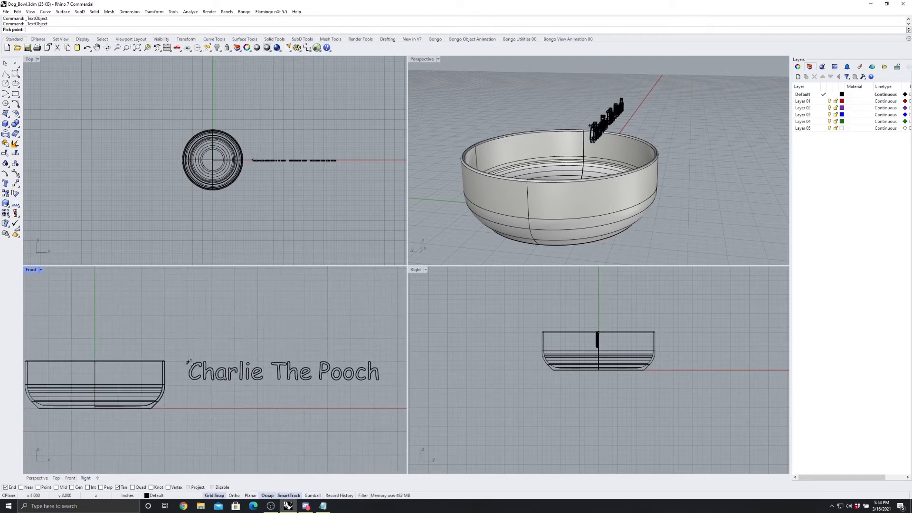
pyautogui.click(188, 361)
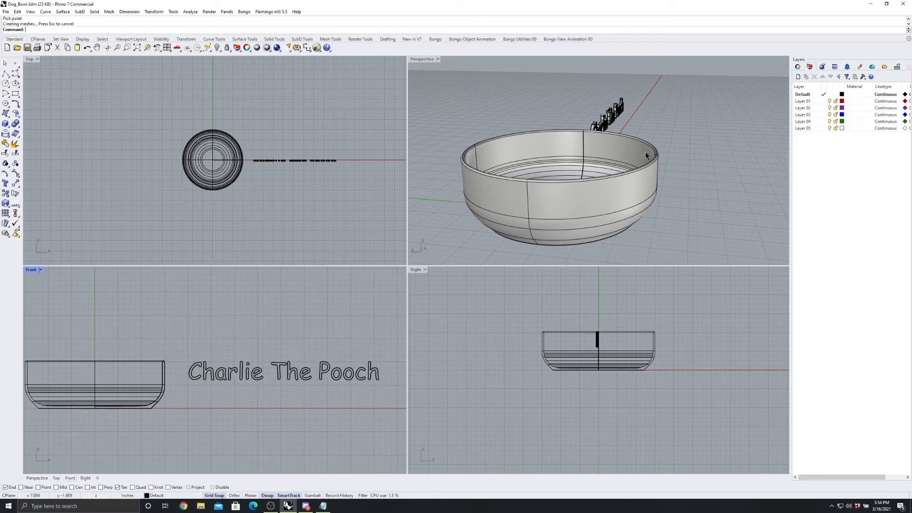
# Examine the solid text and the bowl from several angles in Perspective and the bowl's wall in the Right view.
pyautogui.moveTo(687, 128); pyautogui.dragTo(635, 137, button='right')
pyautogui.moveTo(570, 146)
pyautogui.mouseDown(button='right')
pyautogui.moveTo(533, 148)
pyautogui.moveTo(642, 163)
pyautogui.moveTo(574, 156)
pyautogui.mouseUp(button='right')
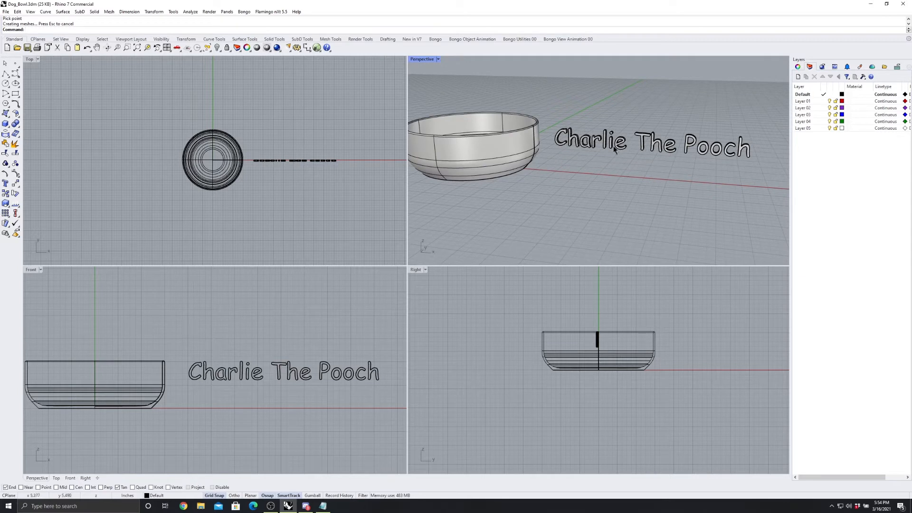
pyautogui.moveTo(663, 155); pyautogui.dragTo(652, 162, button='right')
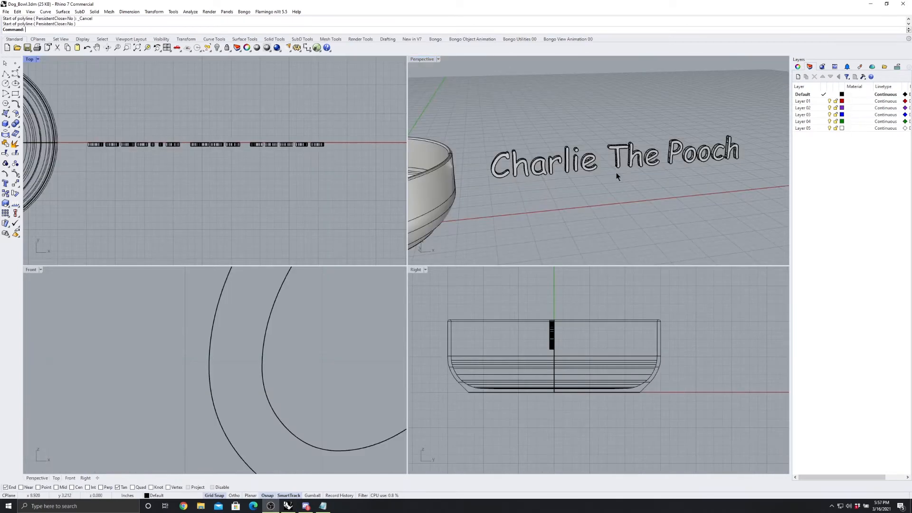
pyautogui.moveTo(629, 181); pyautogui.dragTo(480, 198, button='right')
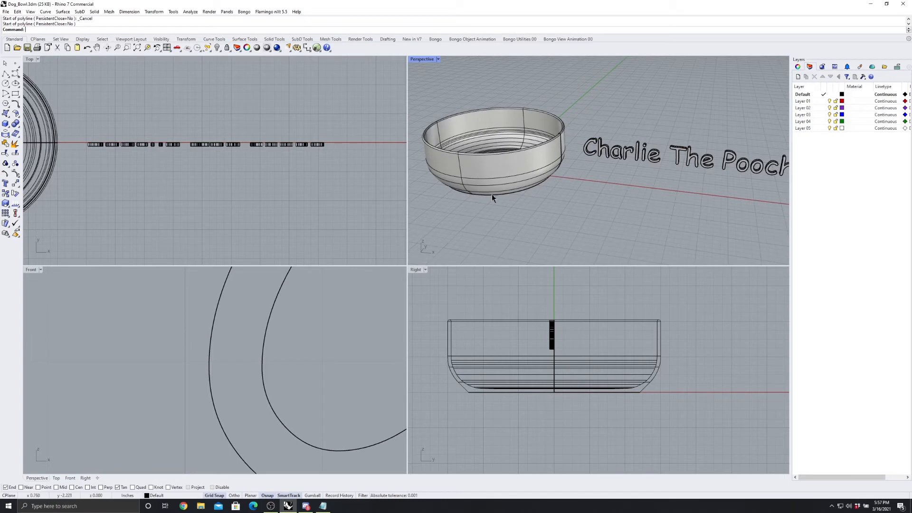
pyautogui.scroll(-2, 445, 144)
pyautogui.moveTo(495, 168); pyautogui.dragTo(506, 181, button='right')
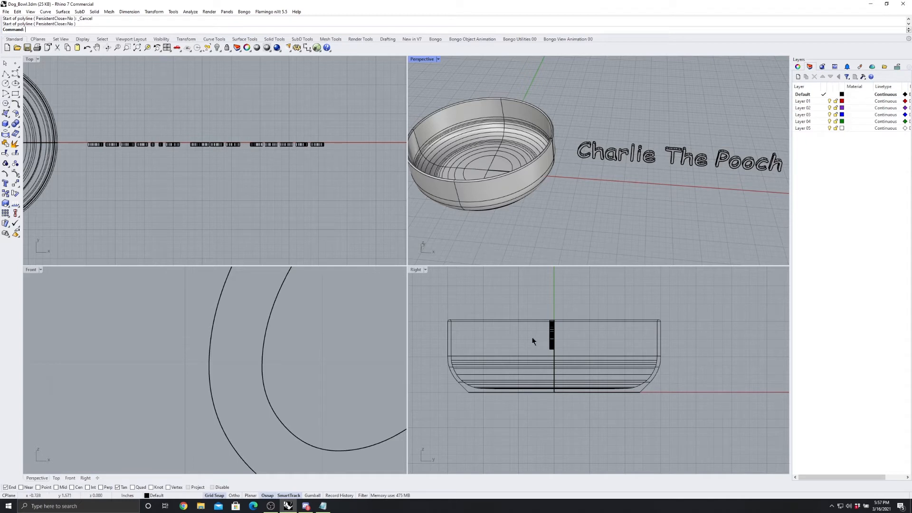
pyautogui.scroll(6, 652, 328)
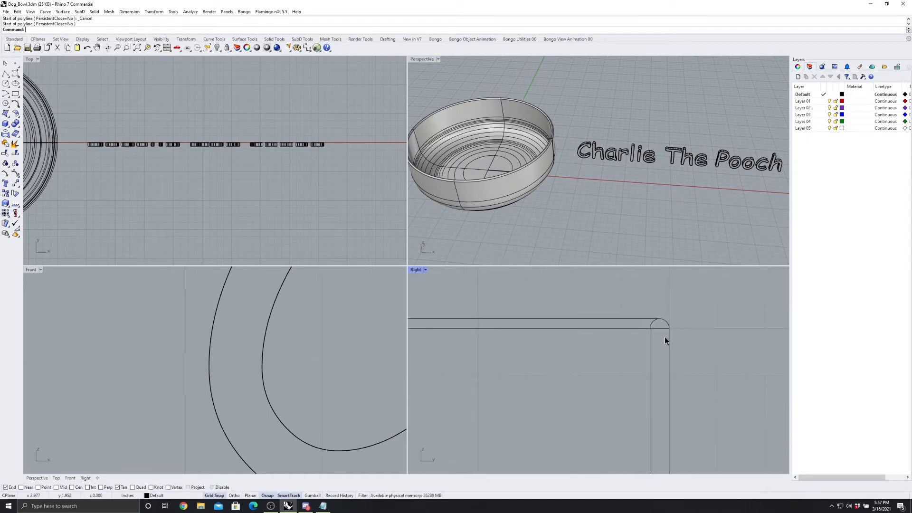
pyautogui.scroll(-1, 741, 317)
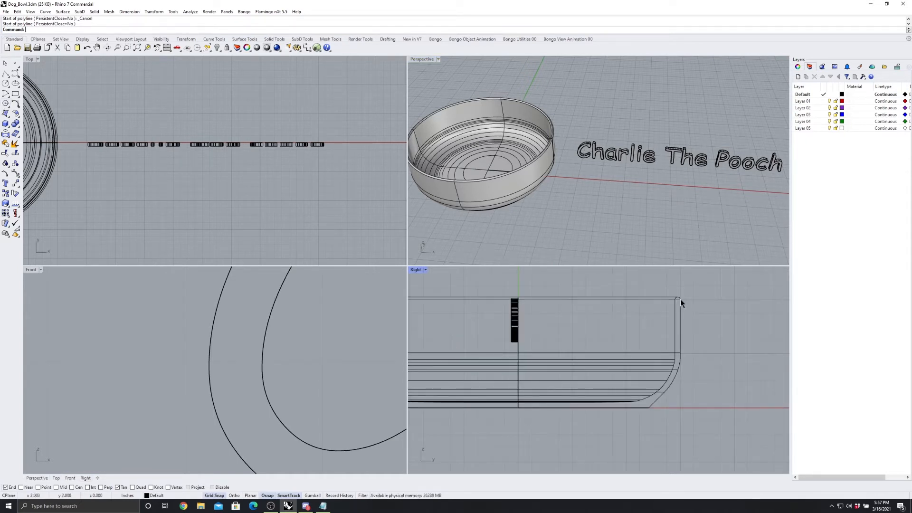
pyautogui.moveTo(512, 312); pyautogui.dragTo(499, 349, button='right')
# Draw a circle about as wide as the bowl in the Top view, below the row of text.
pyautogui.click(5, 84)
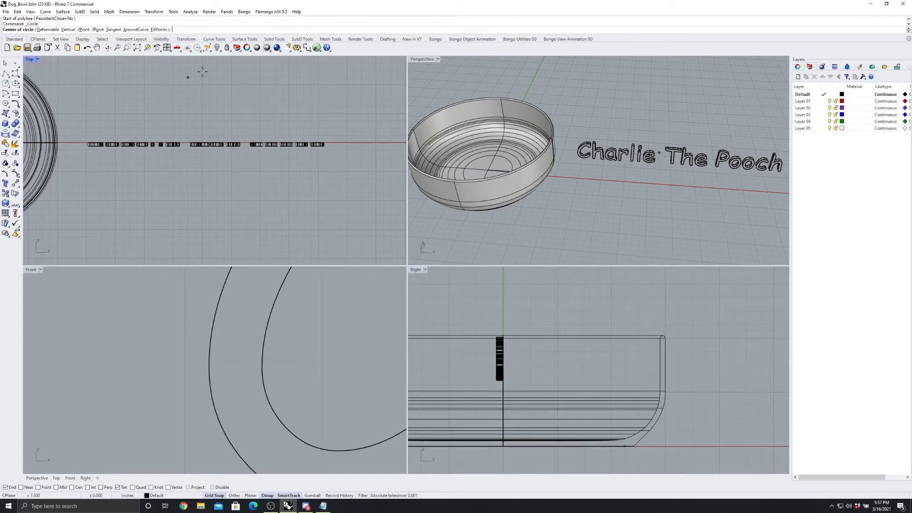
pyautogui.scroll(-3, 224, 71)
pyautogui.click(209, 213)
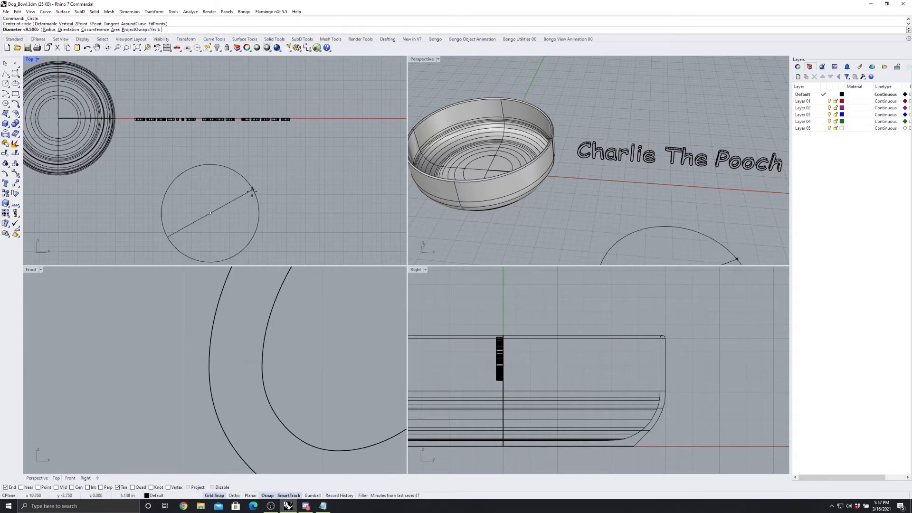
pyautogui.click(269, 213)
# Examine the text's flat letters up close, from the final "h" back to the starting "C", against the circle and bowl.
pyautogui.scroll(3, 264, 183)
pyautogui.moveTo(261, 141); pyautogui.dragTo(255, 163, button='right')
pyautogui.scroll(2, 179, 92)
pyautogui.moveTo(179, 92); pyautogui.dragTo(82, 113, button='right')
pyautogui.moveTo(689, 142); pyautogui.dragTo(409, 138, button='right')
pyautogui.scroll(2, 612, 160)
pyautogui.scroll(3, 722, 161)
pyautogui.scroll(-1, 694, 158)
pyautogui.scroll(-4, 665, 133)
pyautogui.scroll(8, 703, 154)
pyautogui.moveTo(696, 152); pyautogui.dragTo(502, 155, button='right')
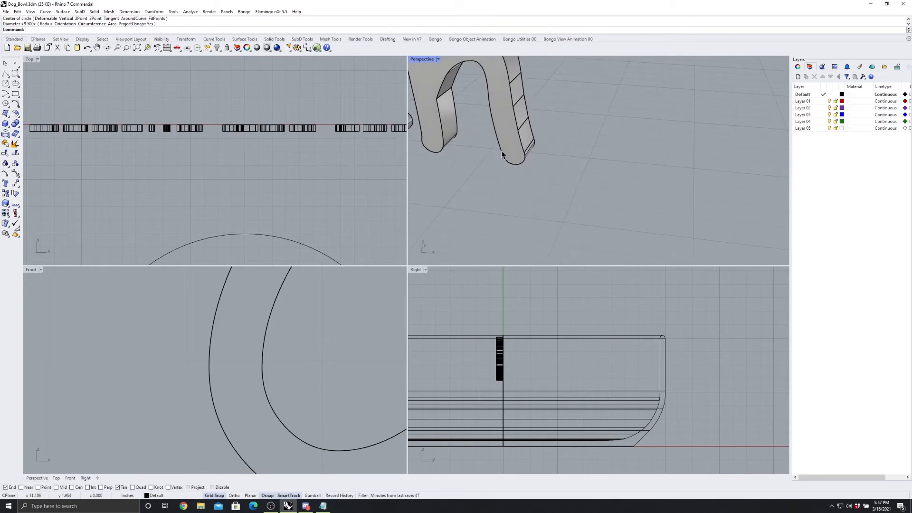
pyautogui.scroll(-2, 535, 141)
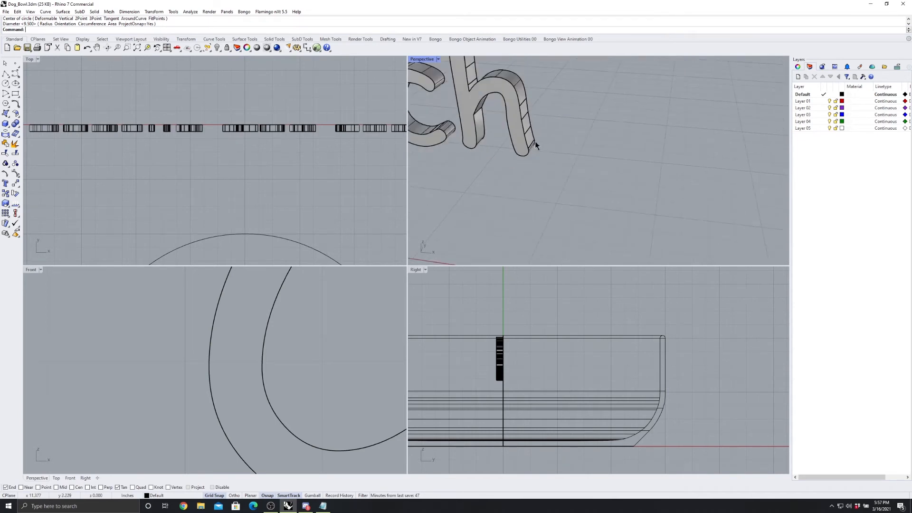
pyautogui.scroll(-3, 542, 143)
pyautogui.scroll(-5, 725, 159)
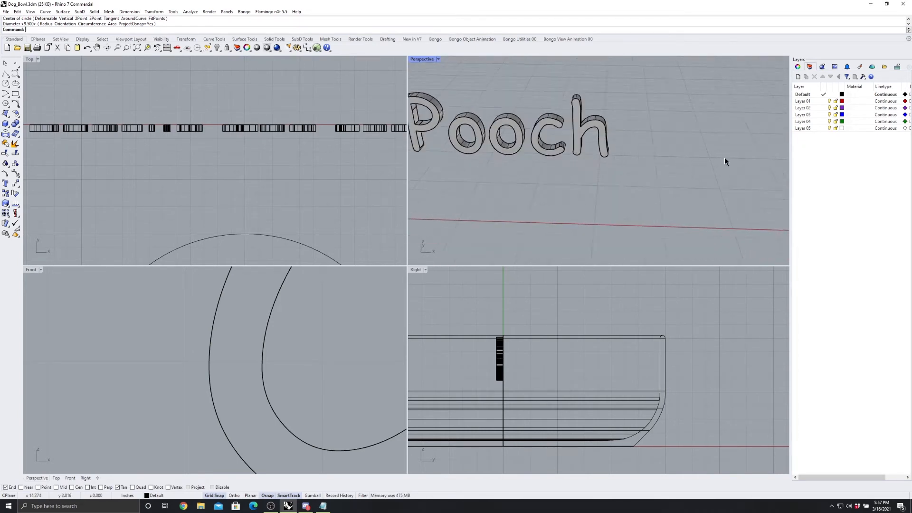
pyautogui.moveTo(727, 162); pyautogui.dragTo(675, 155, button='right')
pyautogui.scroll(5, 560, 144)
pyautogui.scroll(4, 560, 143)
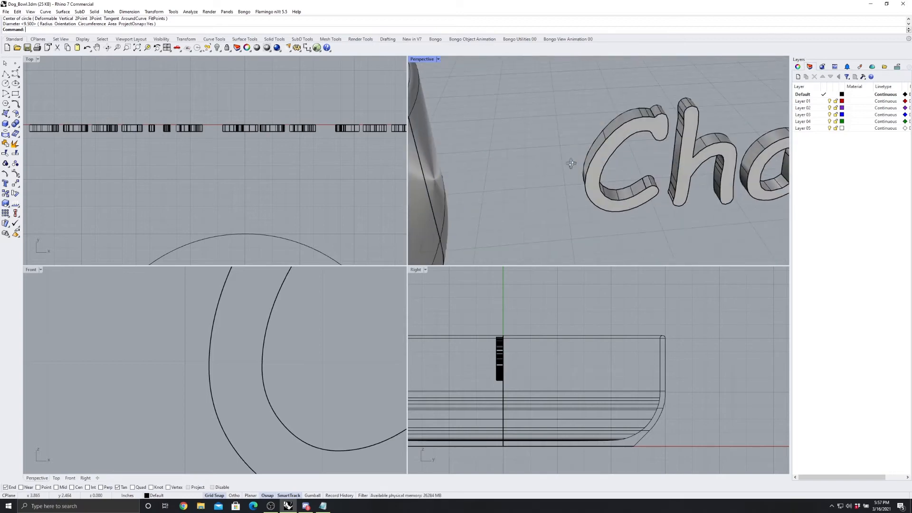
pyautogui.scroll(-6, 586, 172)
pyautogui.scroll(-6, 539, 153)
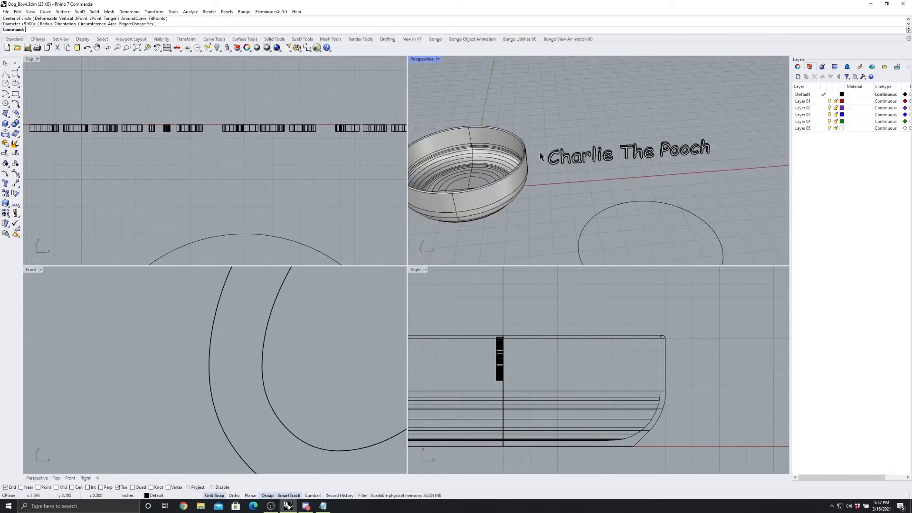
pyautogui.scroll(4, 544, 150)
pyautogui.scroll(-4, 534, 180)
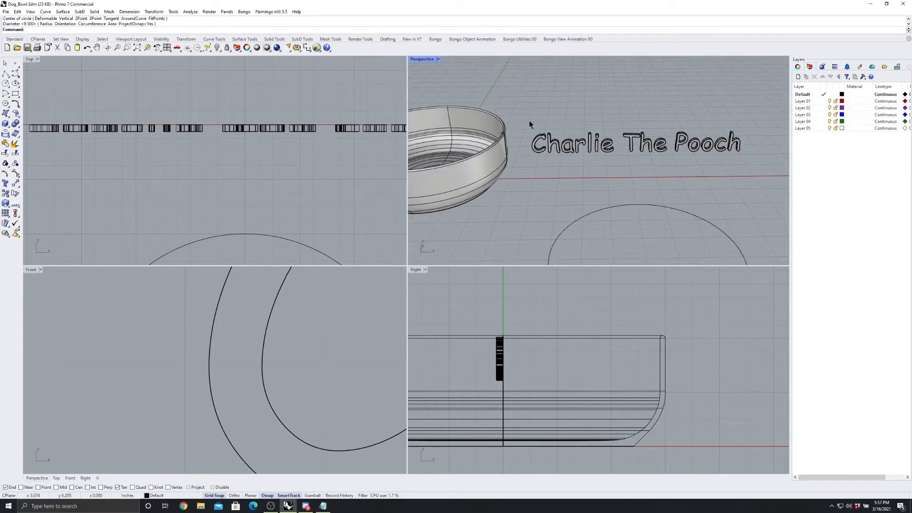
pyautogui.scroll(4, 565, 126)
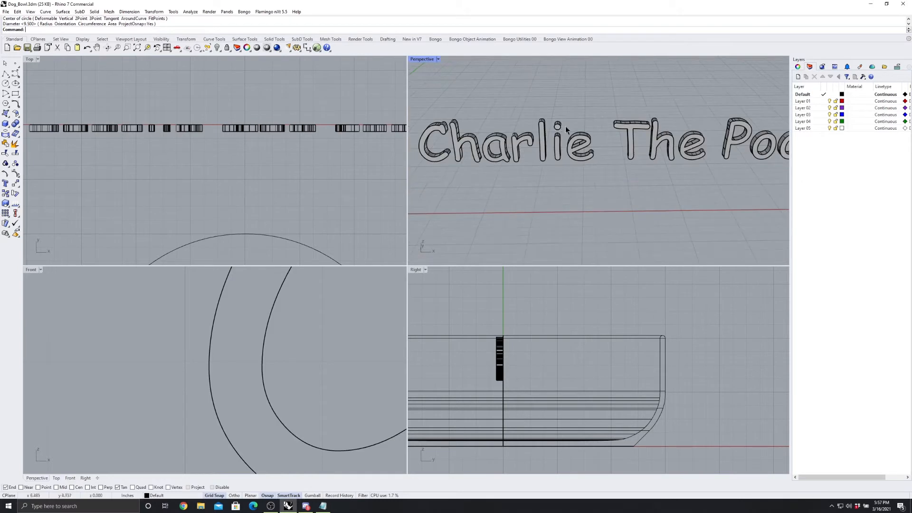
# Begin a polyline in the enlarged Top view and restrict the object snaps to Quad only.
pyautogui.click(5, 75)
pyautogui.scroll(-2, 228, 110)
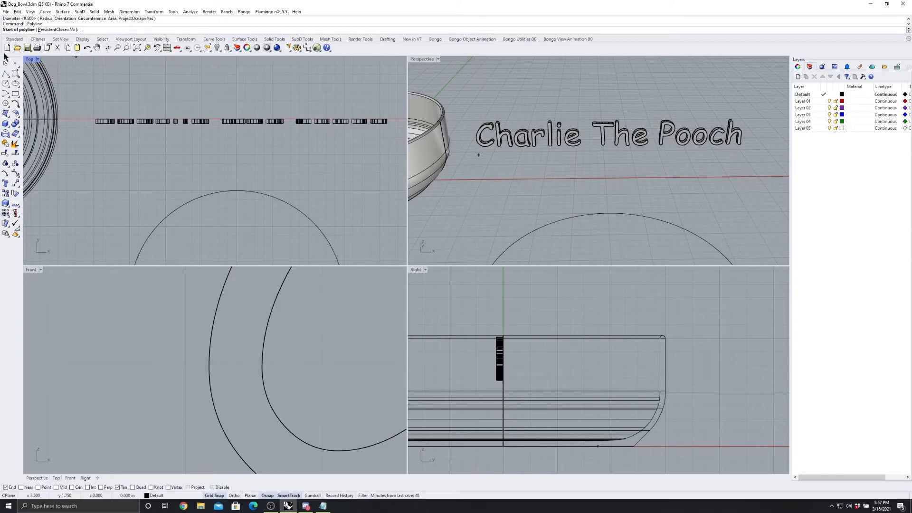
pyautogui.doubleClick(30, 59)
pyautogui.scroll(-2, 165, 155)
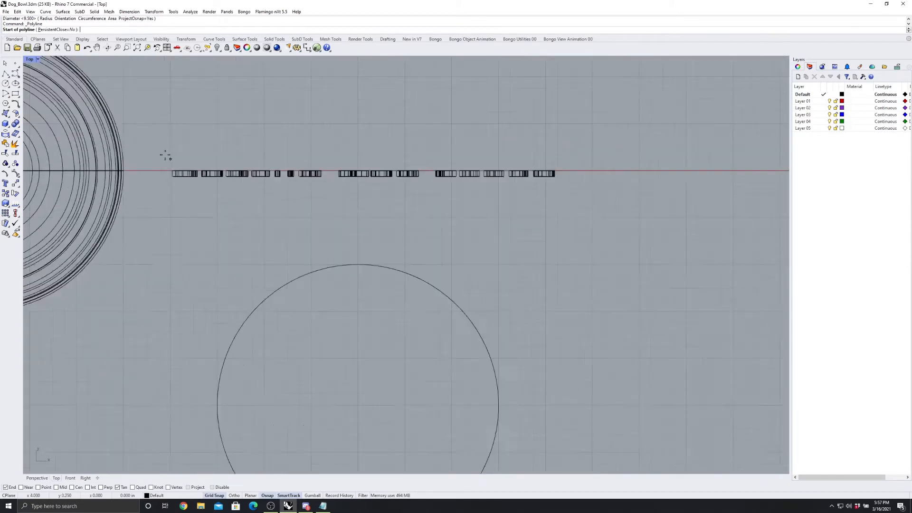
pyautogui.scroll(5, 503, 165)
pyautogui.scroll(-4, 443, 177)
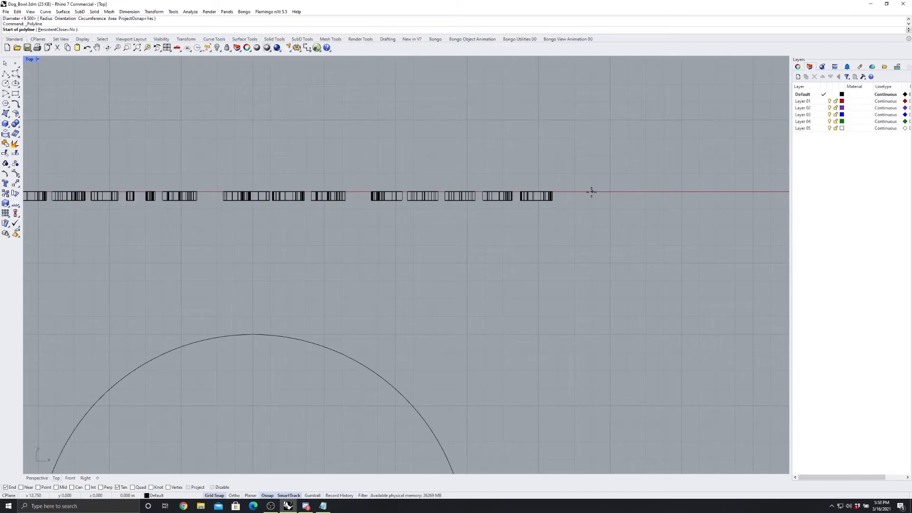
pyautogui.scroll(-3, 422, 198)
pyautogui.scroll(3, 312, 195)
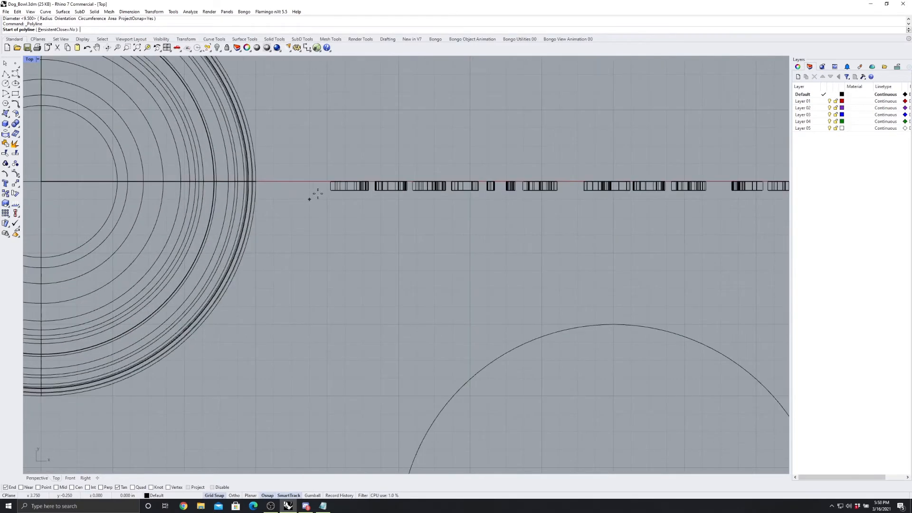
pyautogui.scroll(-3, 341, 200)
pyautogui.scroll(1, 642, 189)
pyautogui.scroll(3, 653, 185)
pyautogui.scroll(-3, 641, 186)
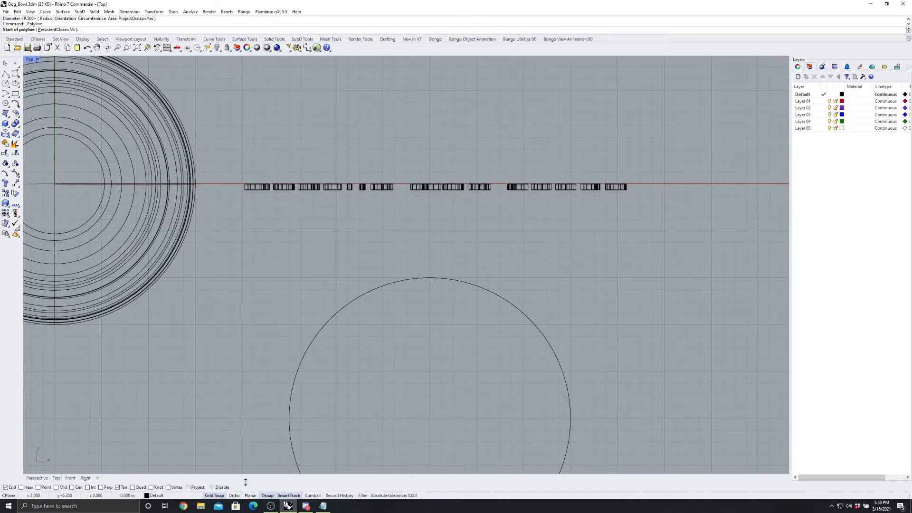
pyautogui.click(133, 488)
pyautogui.click(5, 488)
pyautogui.click(117, 487)
# With Ortho on, draw a straight guide line 0.75 in long in the positive Y direction from the outer back corner of the final "h".
pyautogui.scroll(5, 648, 185)
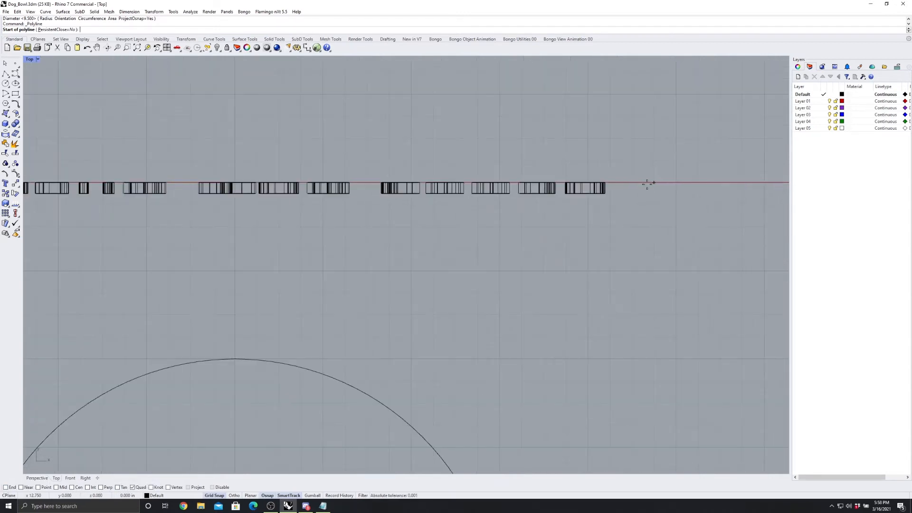
pyautogui.scroll(1, 607, 188)
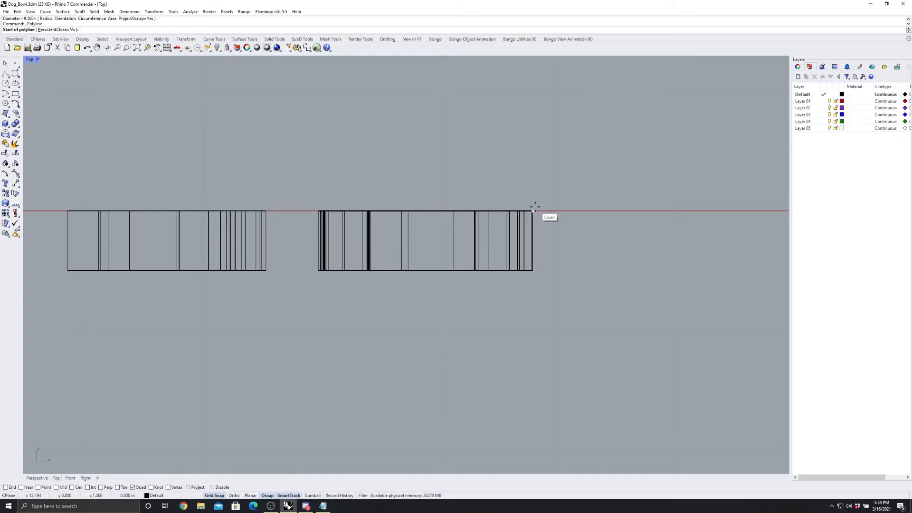
pyautogui.click(535, 207)
pyautogui.scroll(-5, 536, 207)
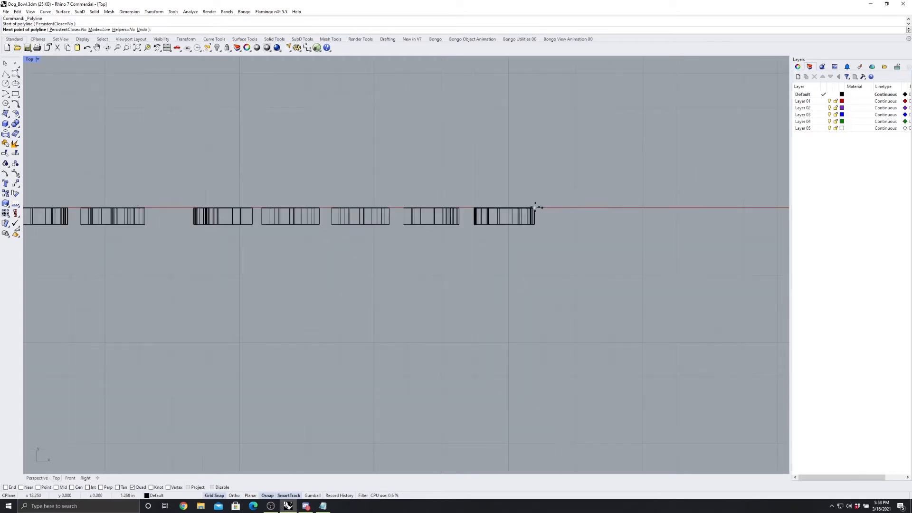
pyautogui.click(234, 496)
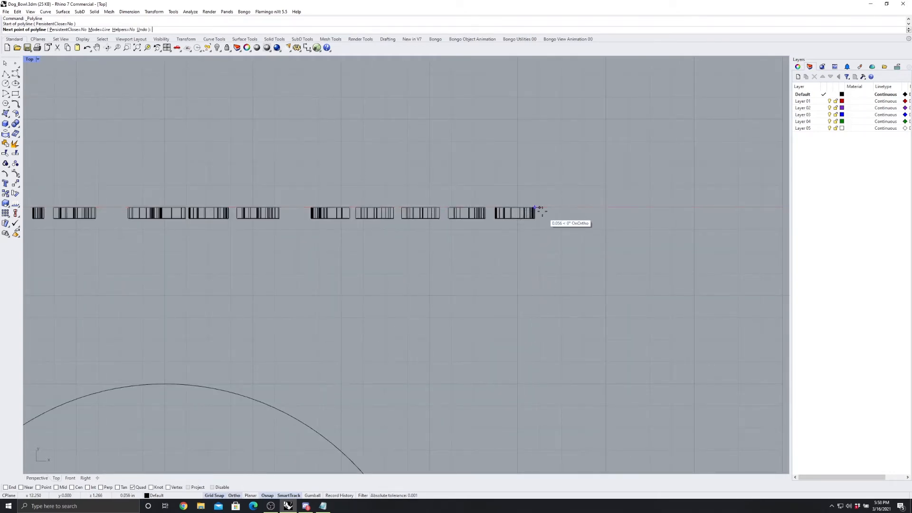
pyautogui.click(537, 143)
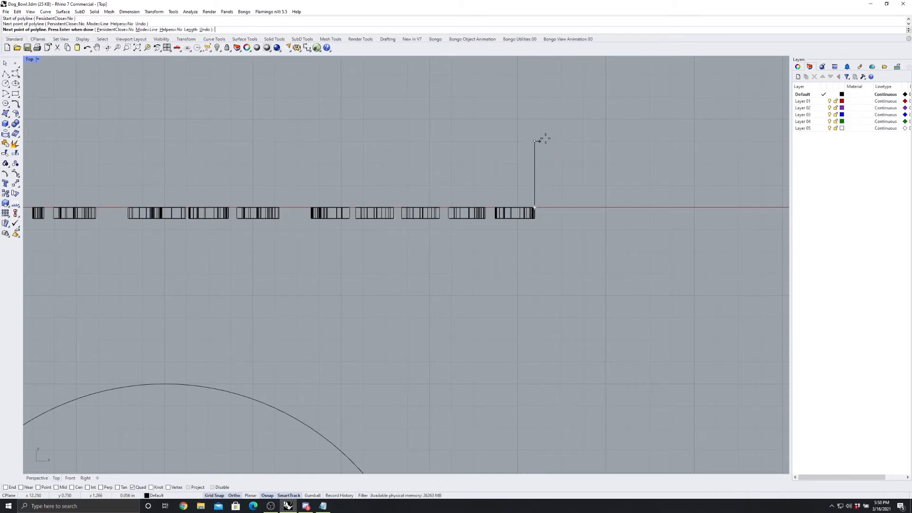
pyautogui.scroll(-1, 540, 139)
pyautogui.press('Return')
# Draw a matching 0.75 in guide line in the positive Y direction from the outer back corner of the starting "C".
pyautogui.scroll(-4, 612, 197)
pyautogui.scroll(3, 284, 205)
pyautogui.scroll(5, 347, 196)
pyautogui.press('Return')
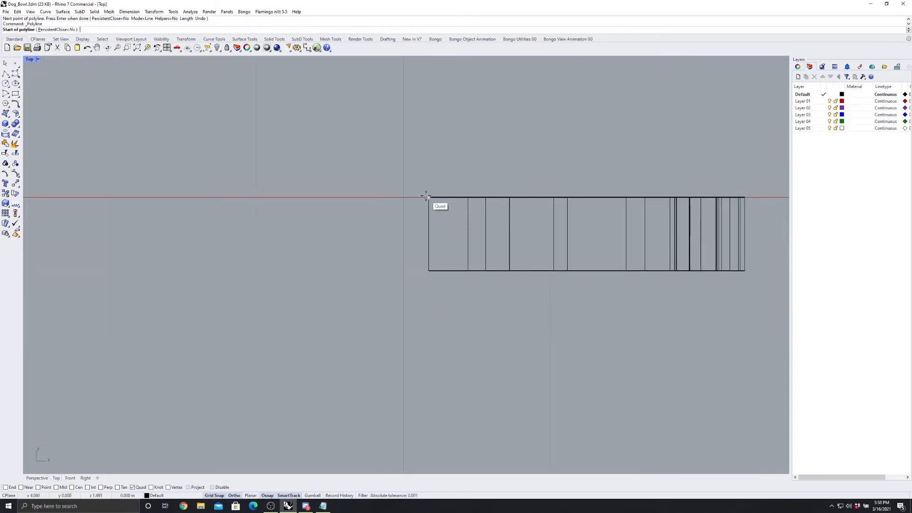
pyautogui.click(427, 196)
pyautogui.scroll(-5, 427, 196)
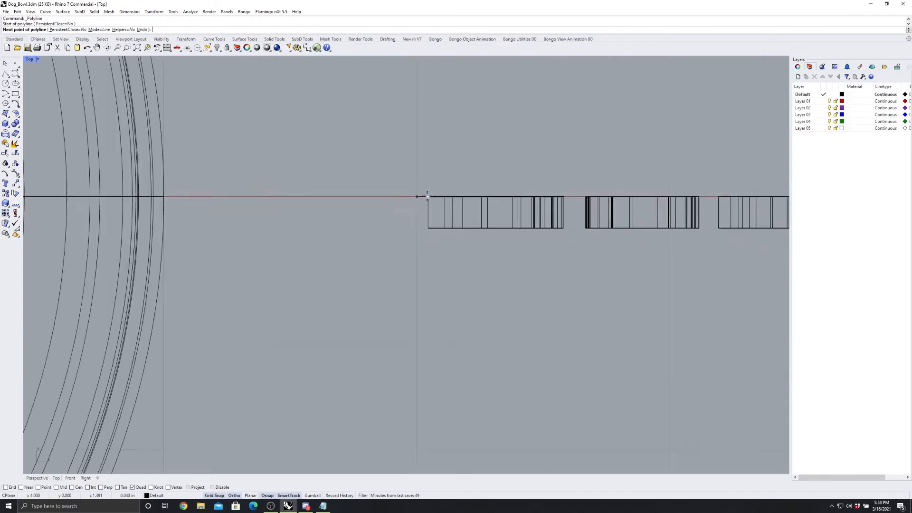
pyautogui.click(433, 130)
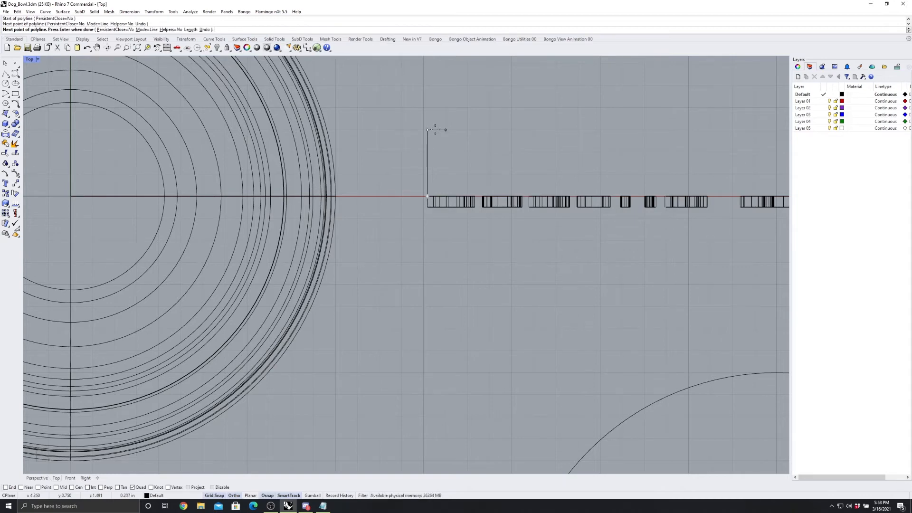
pyautogui.press('Return')
# Using Int snapping, draw a straight line about 8.15 in long from the end of the "C" guide line across to the "h" guide line.
pyautogui.scroll(-5, 432, 130)
pyautogui.scroll(2, 568, 130)
pyautogui.moveTo(567, 130); pyautogui.dragTo(496, 171, button='right')
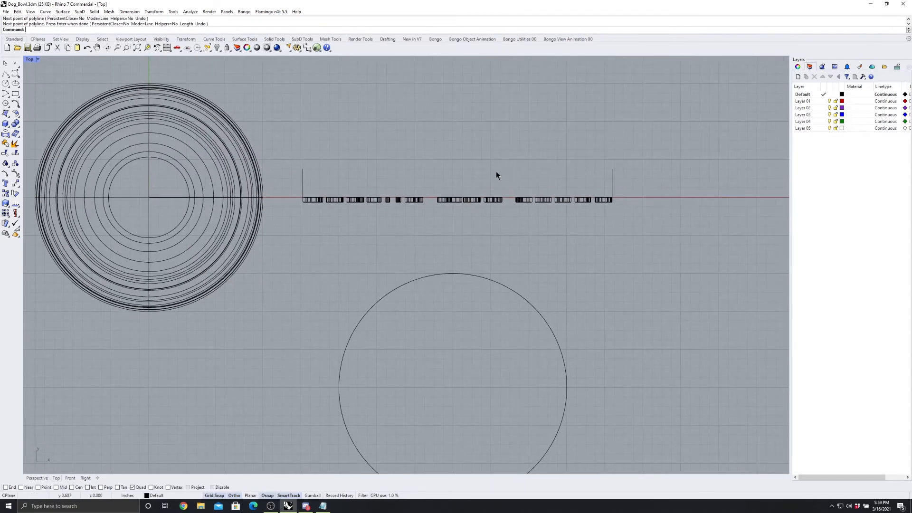
pyautogui.scroll(2, 495, 170)
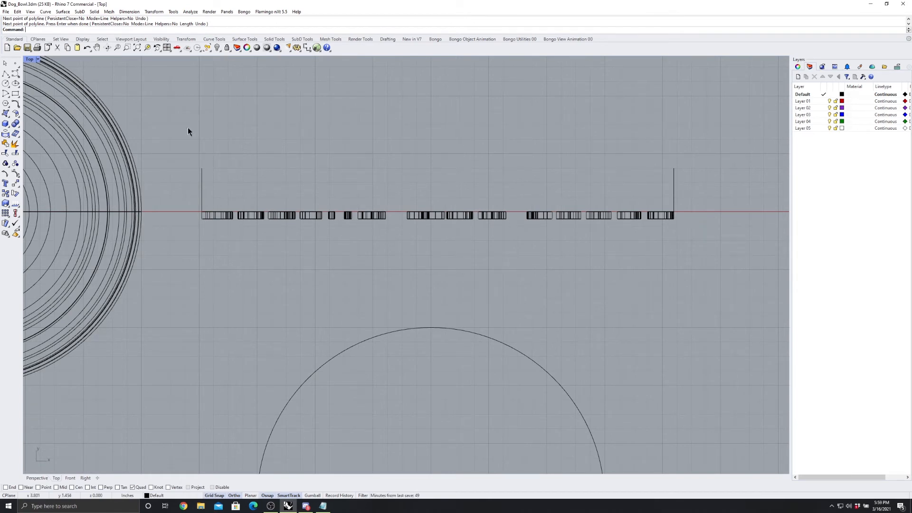
pyautogui.scroll(-4, 273, 179)
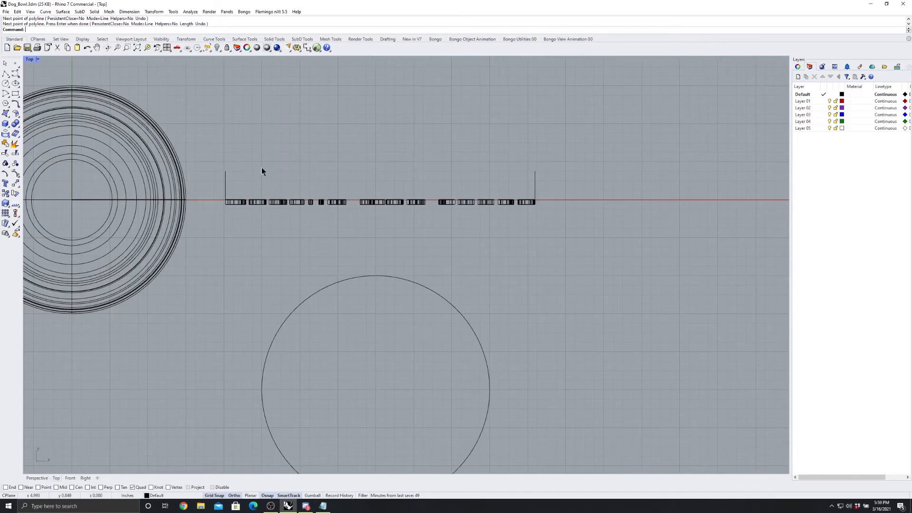
pyautogui.scroll(3, 228, 174)
pyautogui.scroll(-2, 188, 157)
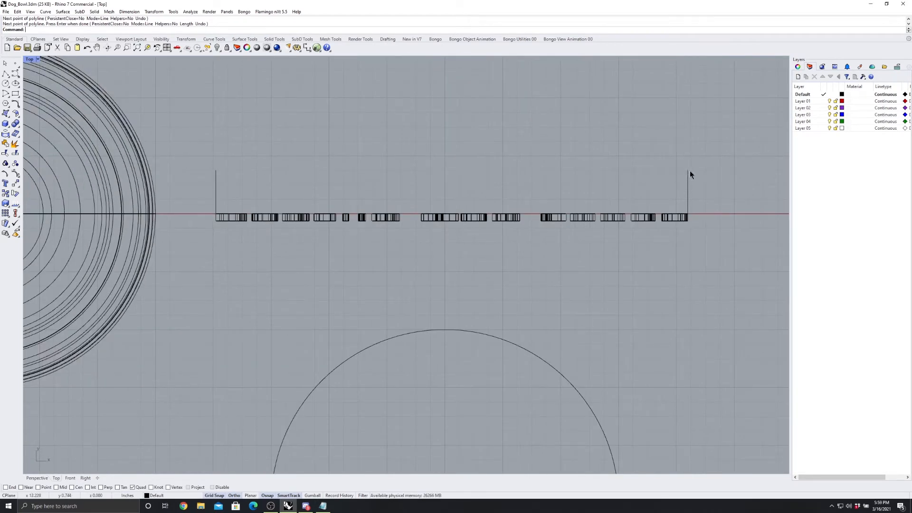
pyautogui.click(5, 74)
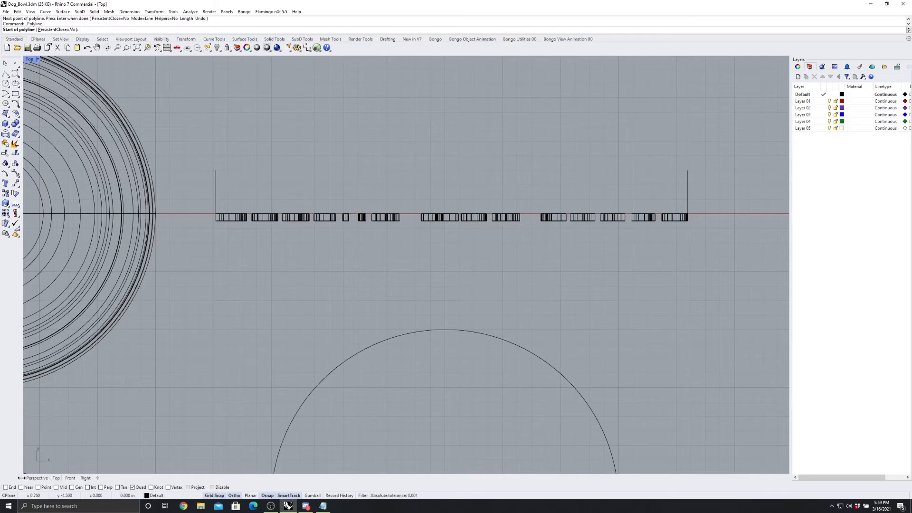
pyautogui.click(5, 488)
pyautogui.click(88, 488)
pyautogui.click(217, 171)
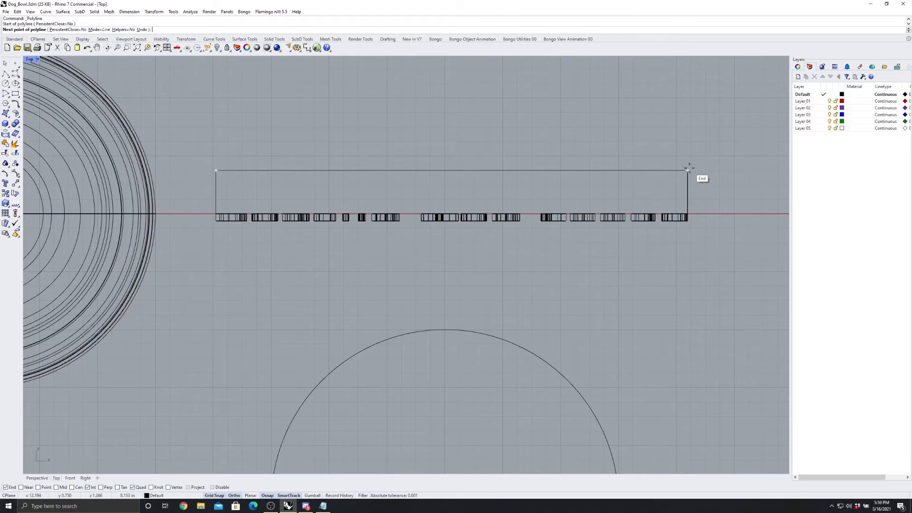
pyautogui.scroll(5, 685, 169)
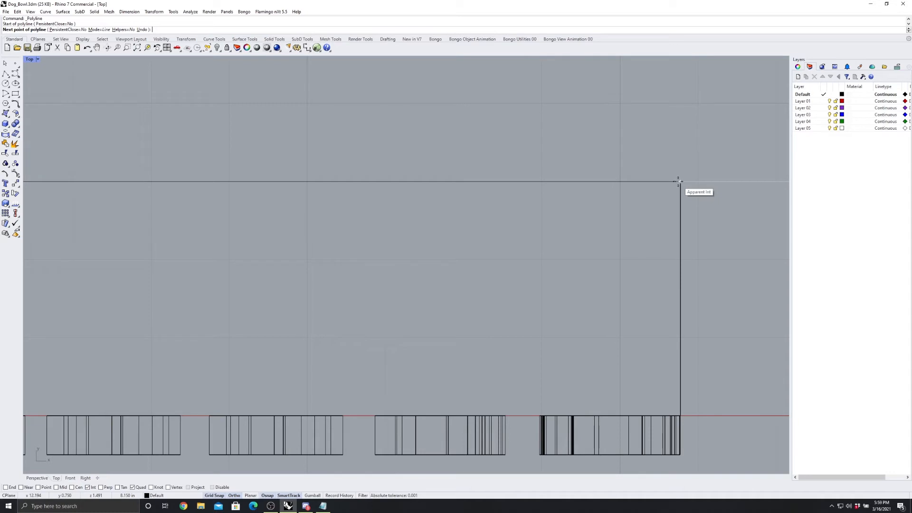
pyautogui.click(678, 181)
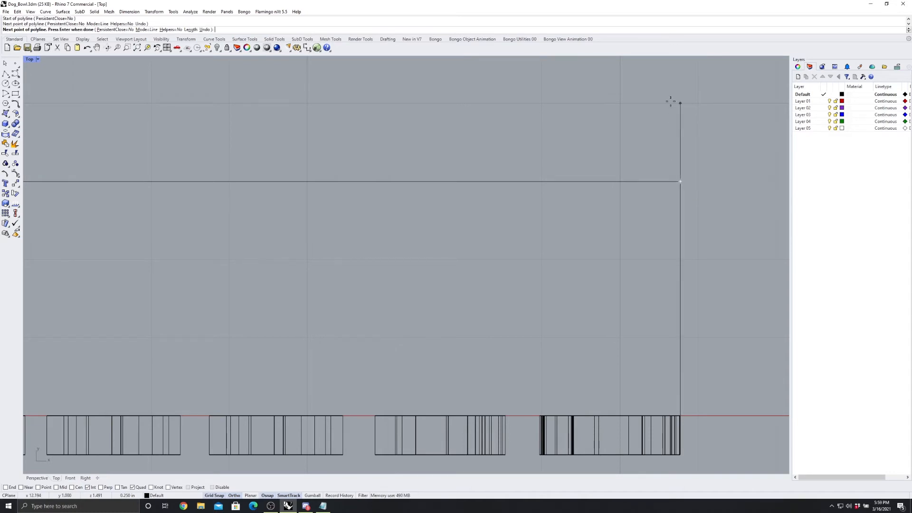
pyautogui.press('Return')
# Select the long line behind the text and examine it from the rear in the Perspective view.
pyautogui.scroll(-6, 684, 206)
pyautogui.scroll(-5, 703, 195)
pyautogui.moveTo(710, 205); pyautogui.dragTo(663, 229, button='right')
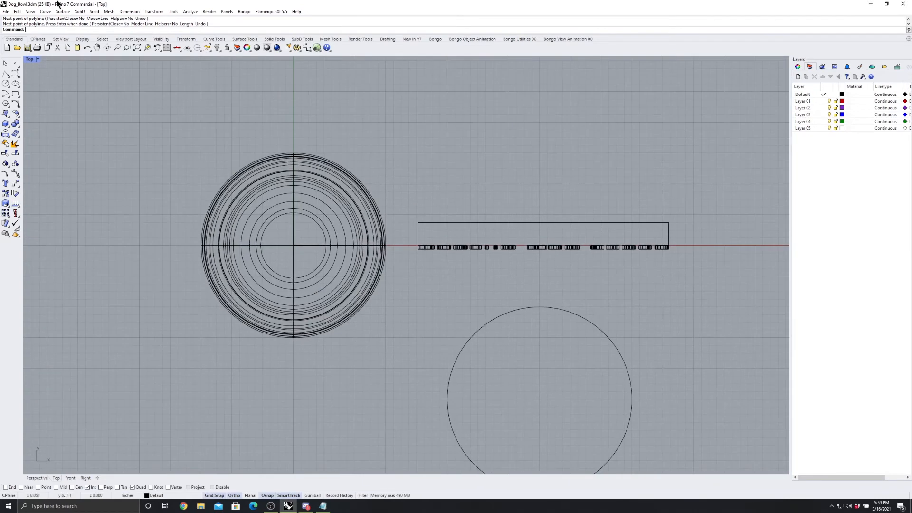
pyautogui.doubleClick(30, 60)
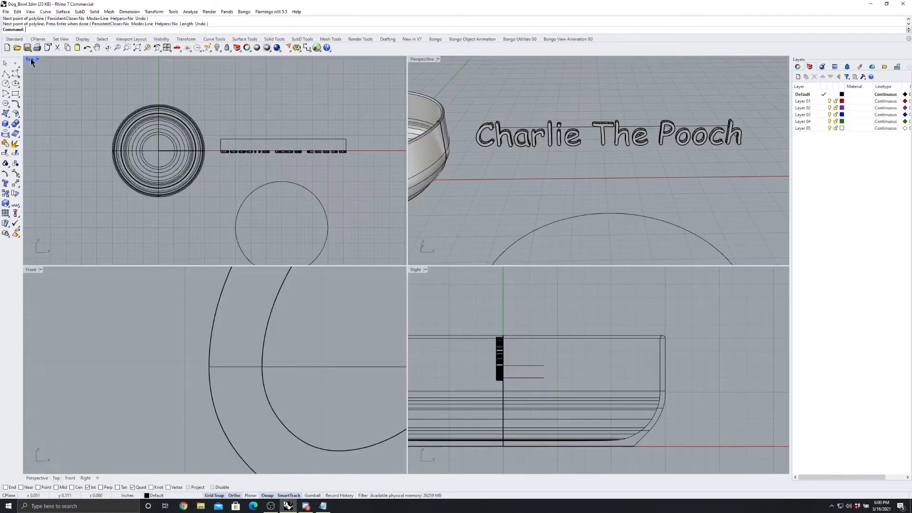
pyautogui.doubleClick(422, 59)
pyautogui.moveTo(618, 148); pyautogui.dragTo(533, 162, button='right')
pyautogui.click(406, 168)
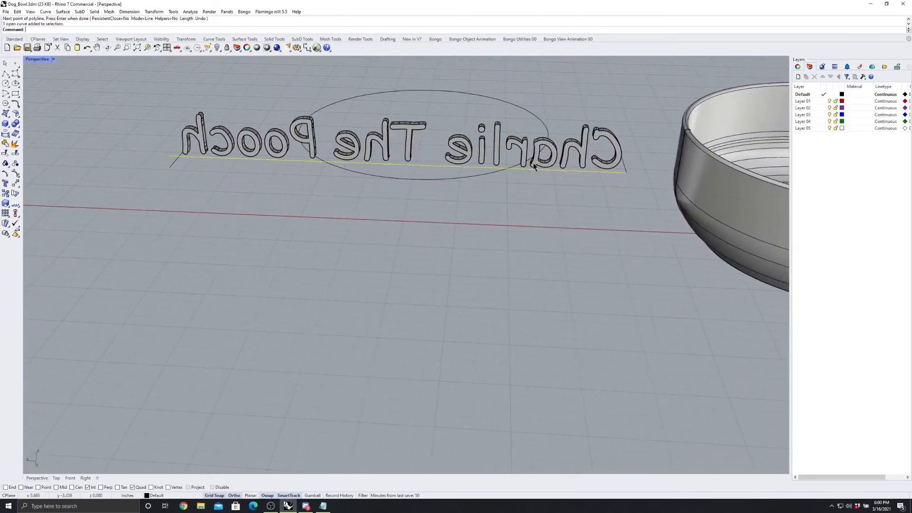
pyautogui.scroll(-3, 533, 162)
pyautogui.scroll(7, 252, 163)
pyautogui.scroll(-6, 326, 169)
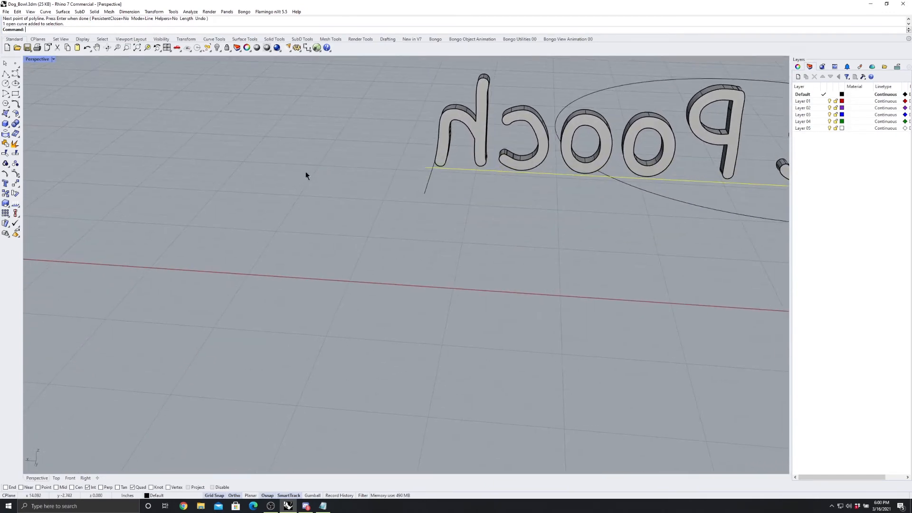
pyautogui.moveTo(310, 162); pyautogui.dragTo(361, 171, button='right')
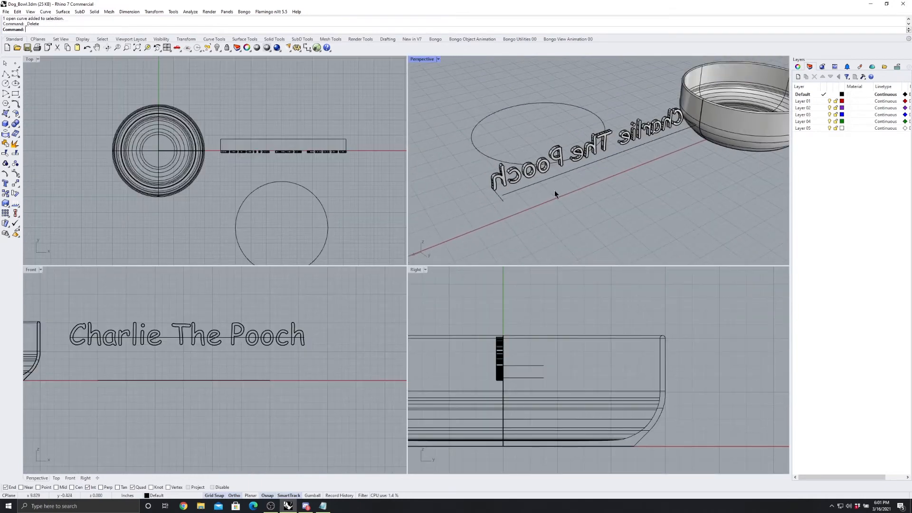
# Delete the two short guide lines at the "C" and "h" ends of the text.
pyautogui.moveTo(504, 193); pyautogui.dragTo(713, 200, button='right')
pyautogui.click(714, 202)
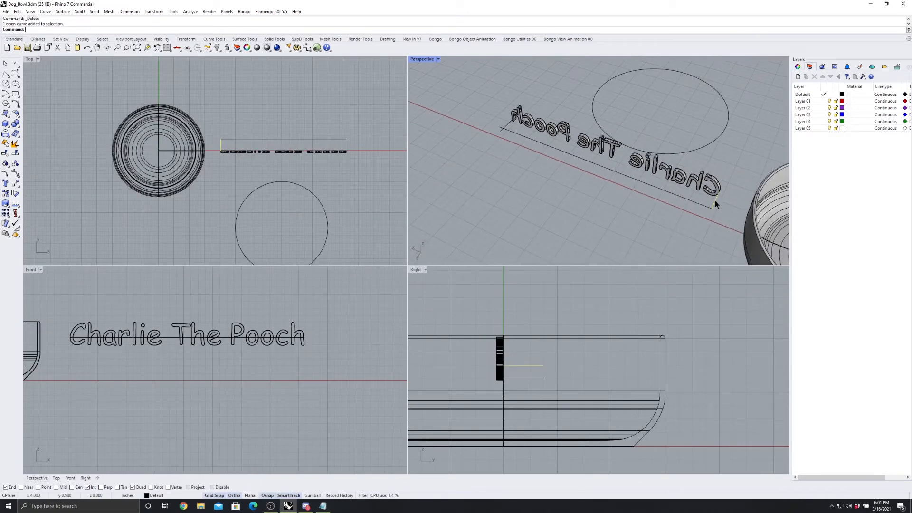
pyautogui.press('Delete')
pyautogui.click(510, 124)
pyautogui.press('Delete')
# Shift the long line about 10.75 in along negative Y, past the front of the text and across the circle's area.
pyautogui.moveTo(598, 158); pyautogui.dragTo(494, 128, button='right')
pyautogui.scroll(-3, 494, 124)
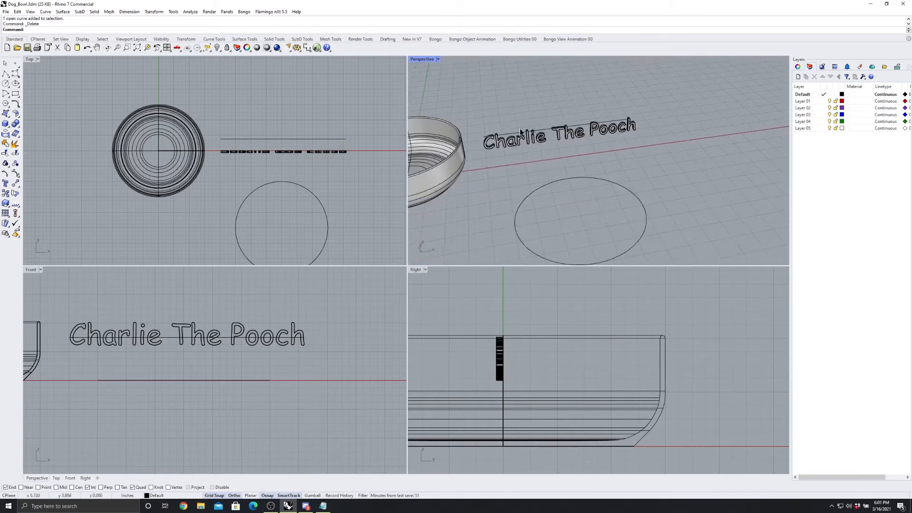
pyautogui.click(514, 134)
pyautogui.moveTo(514, 134); pyautogui.dragTo(547, 247)
pyautogui.scroll(-1, 521, 183)
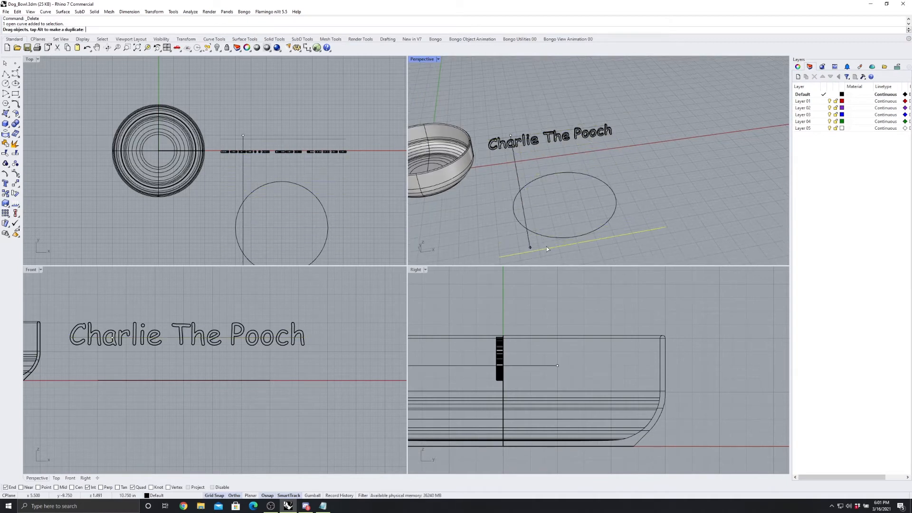
pyautogui.scroll(-1, 576, 149)
# Move the long line by its left end onto the circle's front quadrant point, using Quad snapping.
pyautogui.click(154, 11)
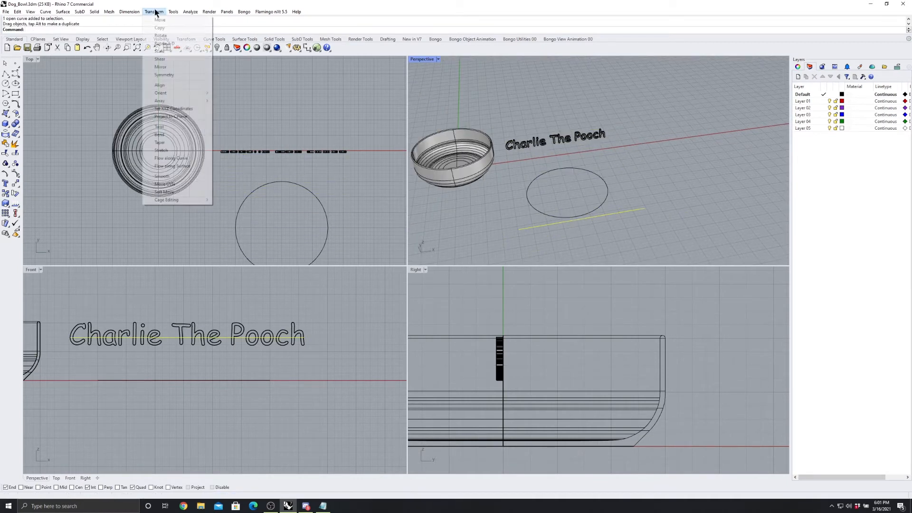
pyautogui.click(160, 20)
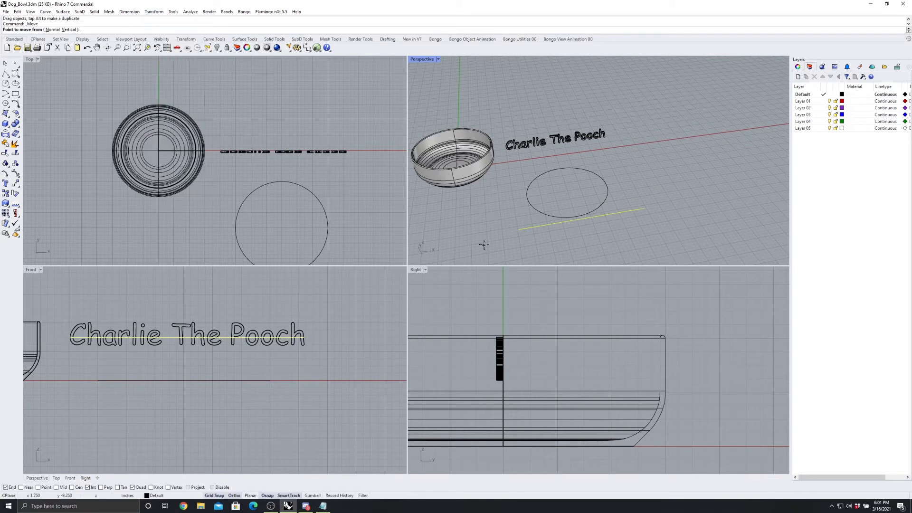
pyautogui.click(514, 230)
pyautogui.scroll(4, 570, 220)
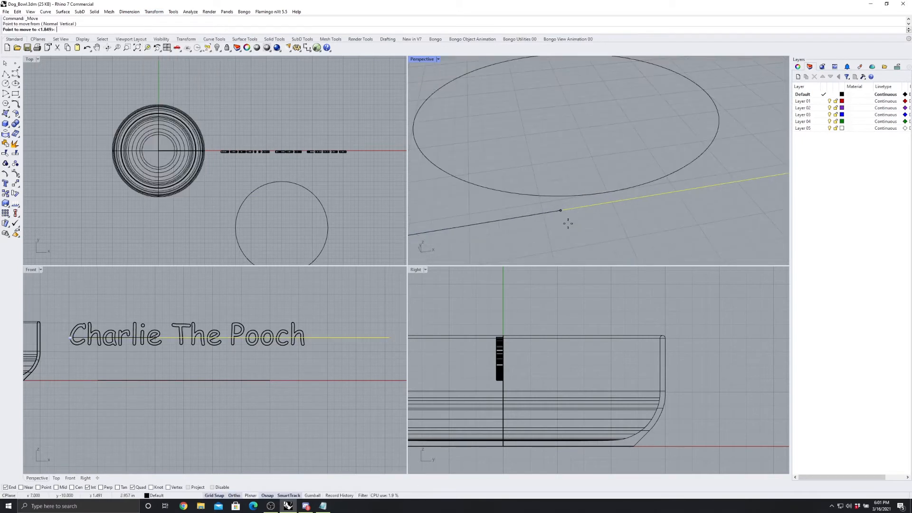
pyautogui.click(137, 488)
pyautogui.scroll(2, 647, 200)
pyautogui.scroll(-2, 647, 200)
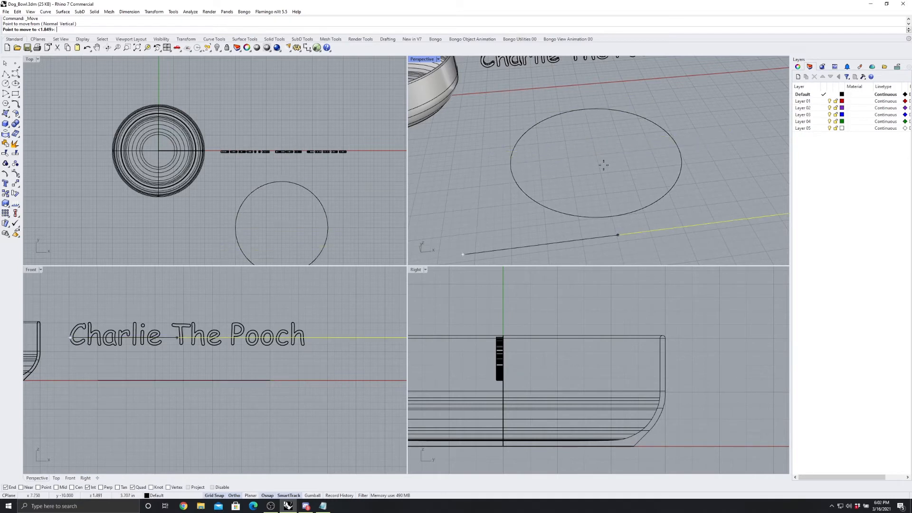
pyautogui.click(612, 214)
pyautogui.scroll(-2, 612, 212)
pyautogui.scroll(3, 668, 198)
pyautogui.press('Escape')
pyautogui.scroll(-3, 618, 171)
pyautogui.moveTo(613, 165); pyautogui.dragTo(621, 185, button='right')
# Measure the length of the straight line that starts at the circle's front quadrant.
pyautogui.click(633, 199)
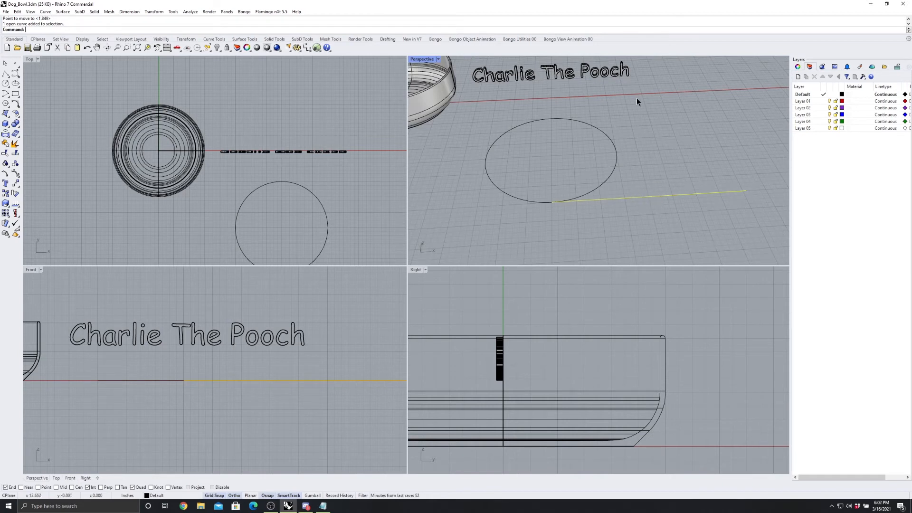
pyautogui.moveTo(592, 193); pyautogui.dragTo(598, 194, button='right')
pyautogui.scroll(2, 644, 206)
pyautogui.scroll(-2, 500, 170)
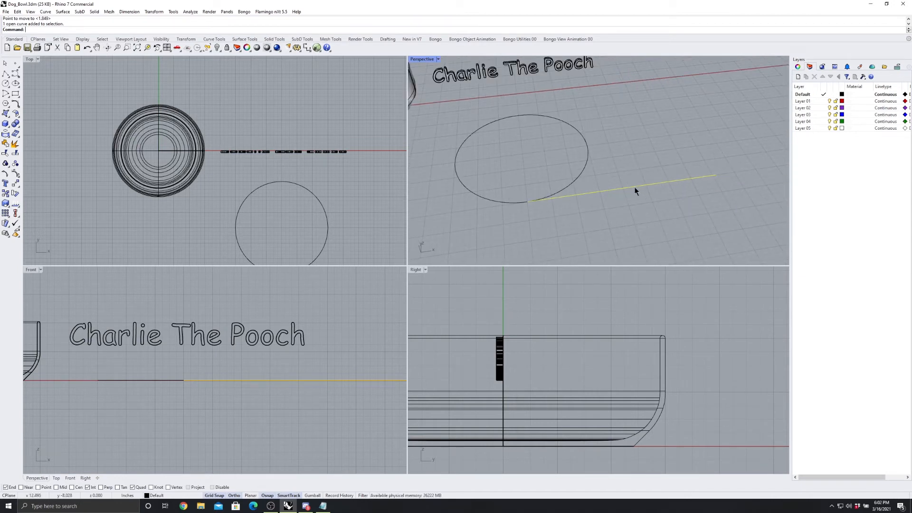
pyautogui.click(190, 12)
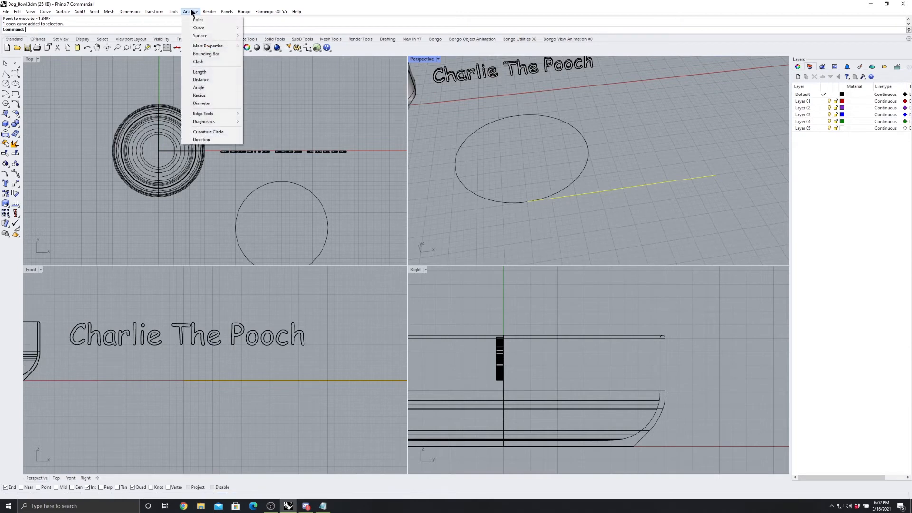
pyautogui.click(201, 72)
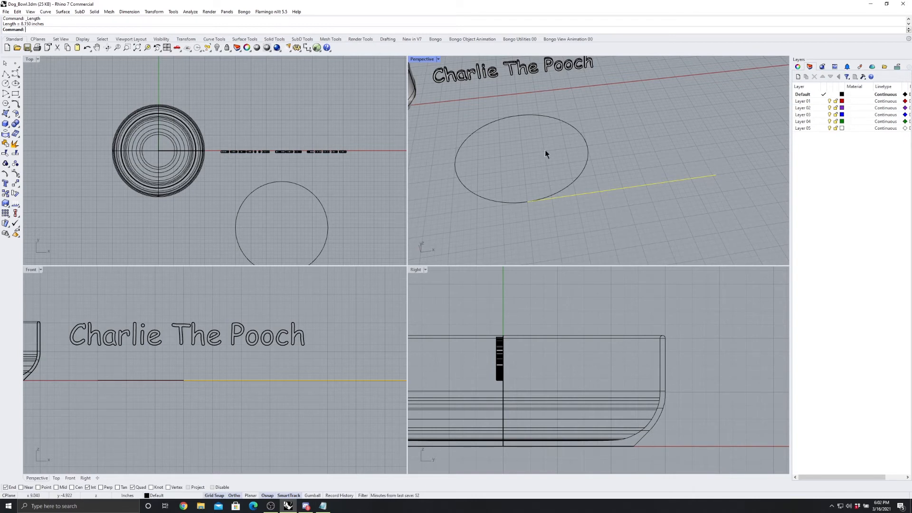
pyautogui.press('Escape')
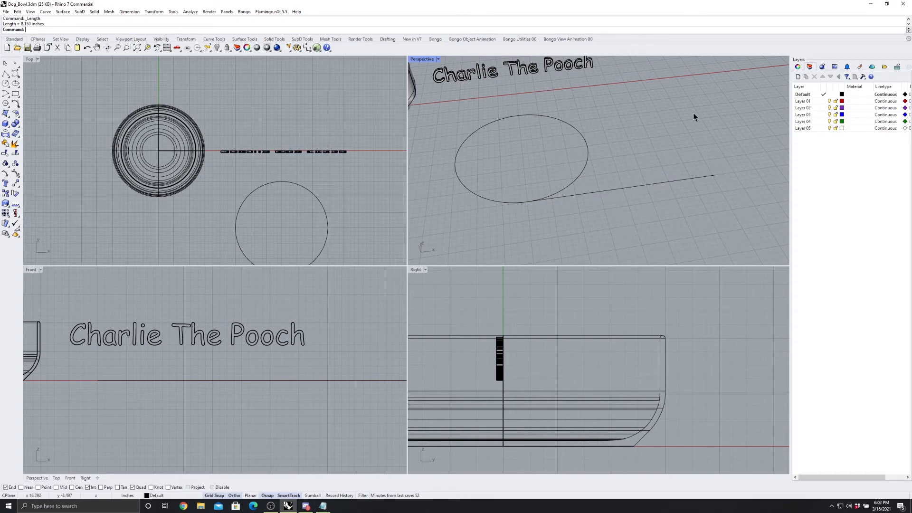
# Examine how the straight line meets the circle in the Perspective view.
pyautogui.scroll(-2, 624, 202)
pyautogui.scroll(2, 626, 185)
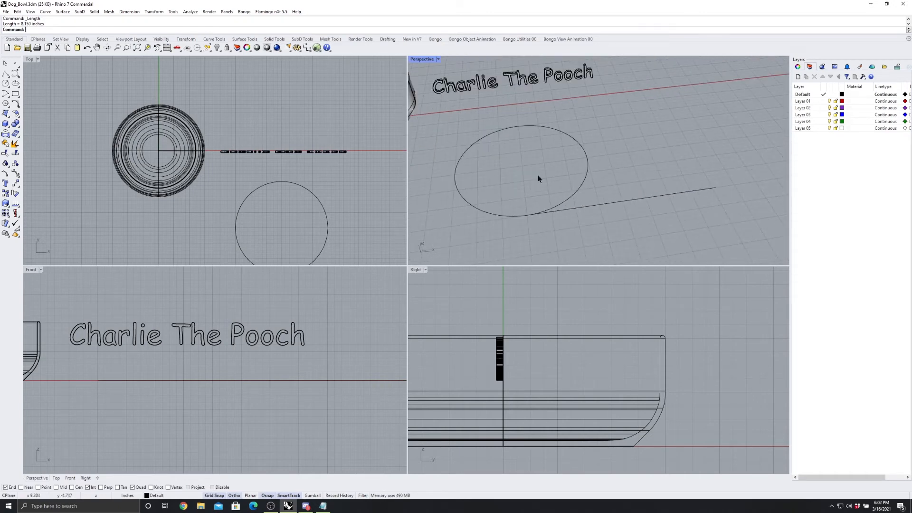
pyautogui.scroll(-3, 631, 167)
pyautogui.scroll(4, 568, 203)
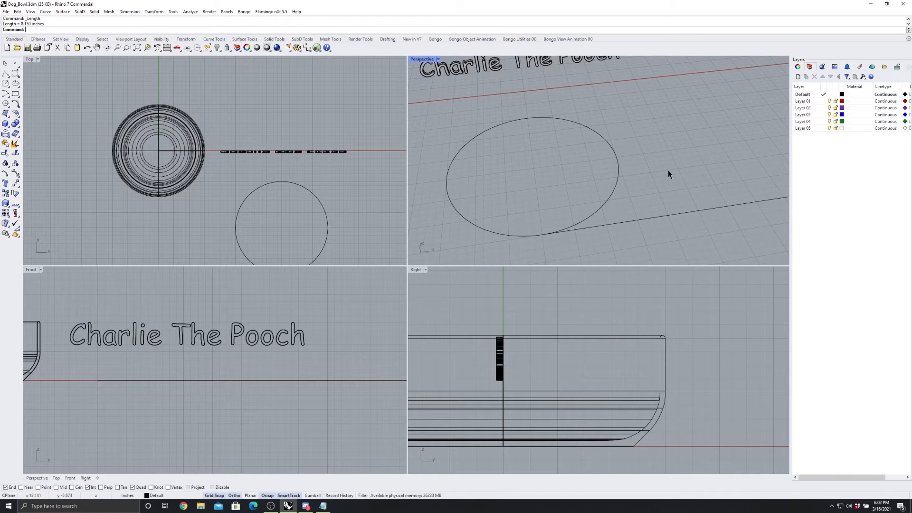
pyautogui.scroll(-1, 506, 188)
pyautogui.click(636, 205)
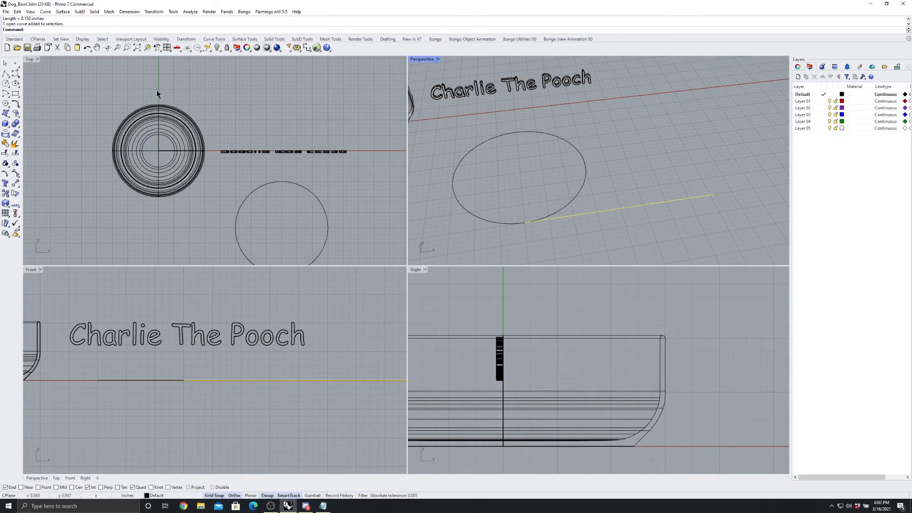
pyautogui.click(546, 177)
pyautogui.moveTo(576, 209); pyautogui.dragTo(666, 142, button='right')
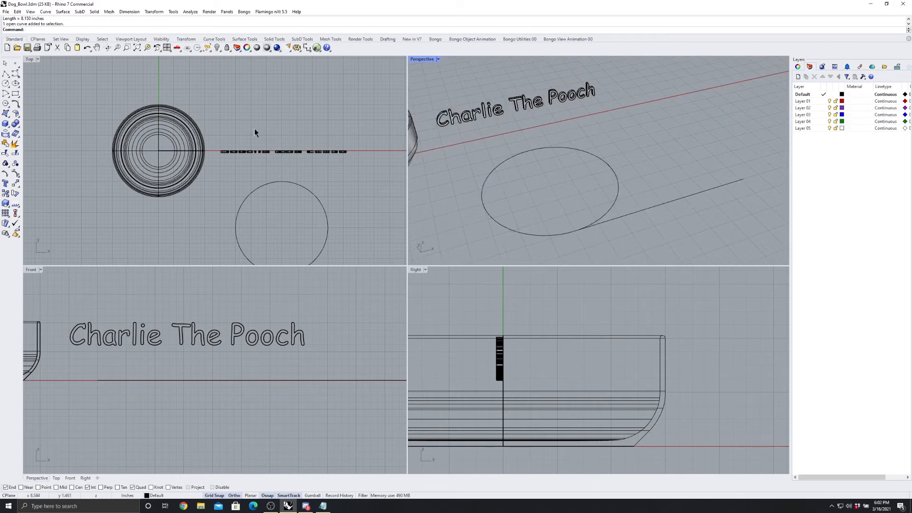
# Begin an arc by centre and place its centre at the circle's centre, using Cen snapping.
pyautogui.click(5, 94)
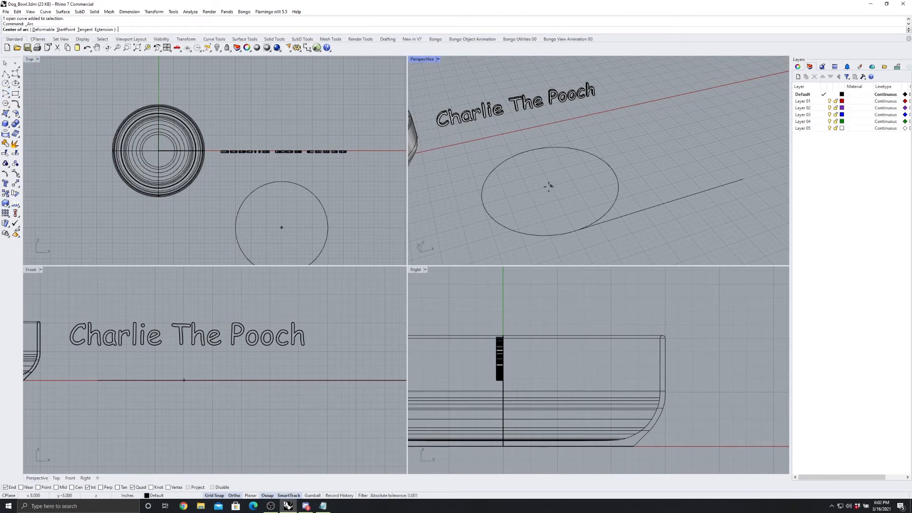
pyautogui.scroll(4, 549, 186)
pyautogui.scroll(-2, 548, 187)
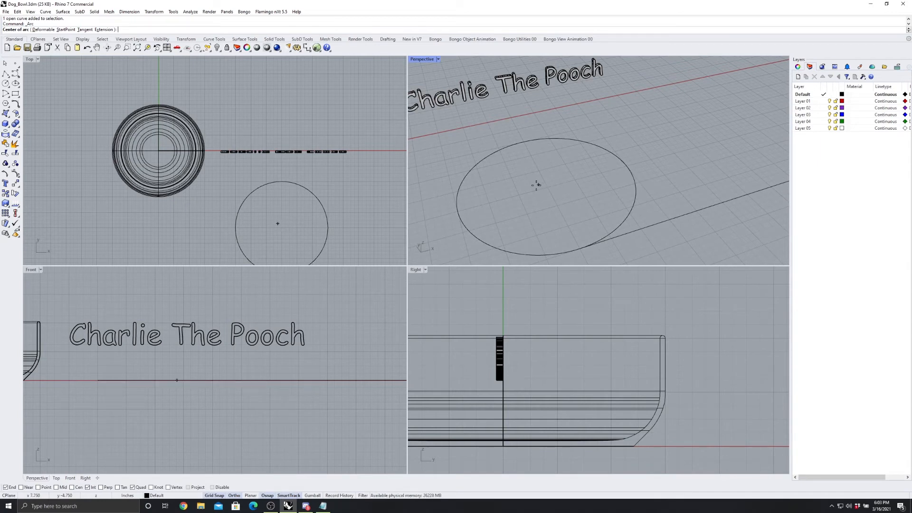
pyautogui.click(73, 487)
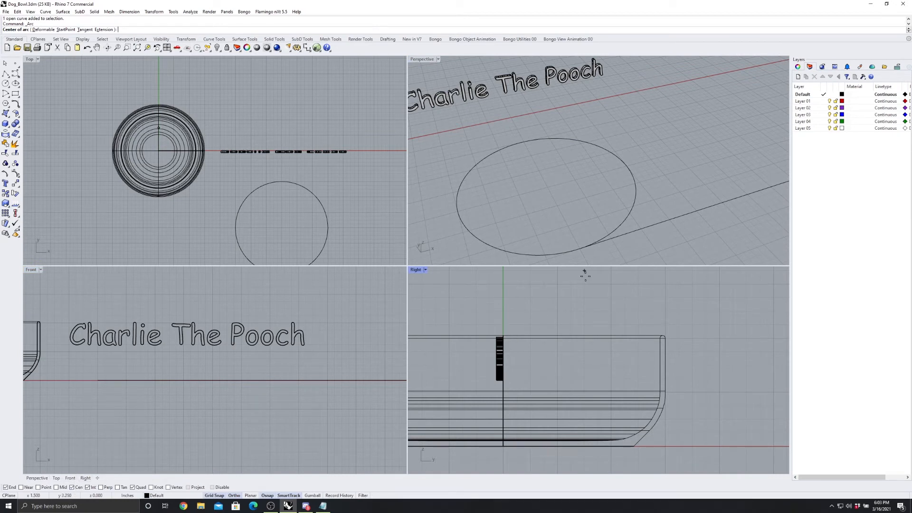
pyautogui.click(576, 145)
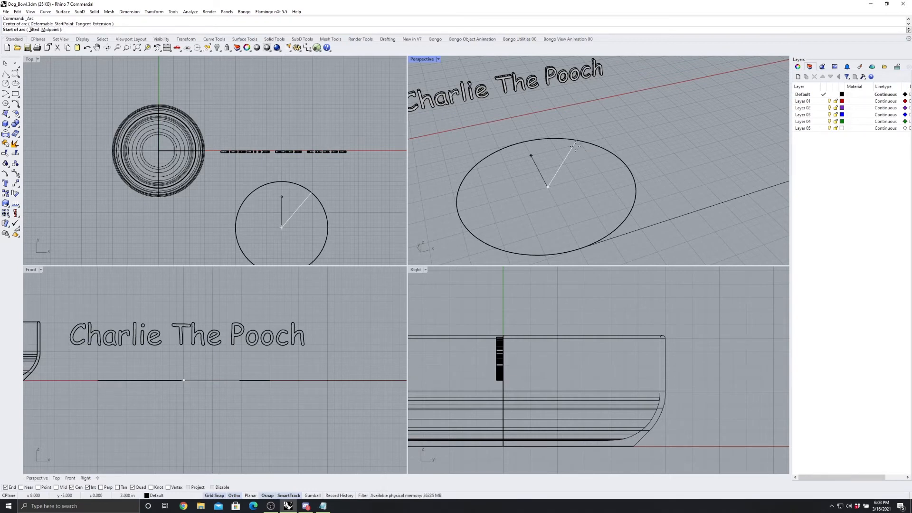
# Set the arc's start point at the circle's front quadrant, where the straight line begins.
pyautogui.scroll(-1, 551, 193)
pyautogui.scroll(1, 546, 181)
pyautogui.scroll(-2, 541, 173)
pyautogui.scroll(4, 551, 184)
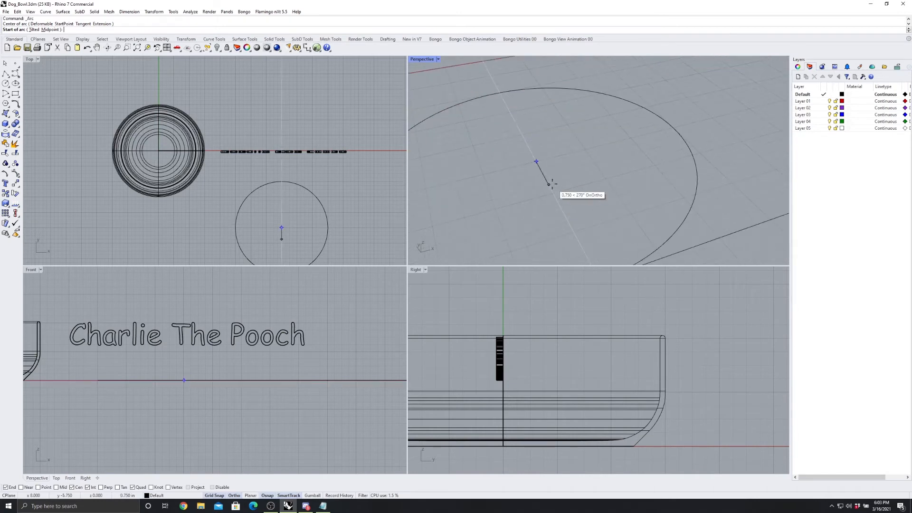
pyautogui.scroll(-3, 539, 153)
pyautogui.scroll(2, 539, 154)
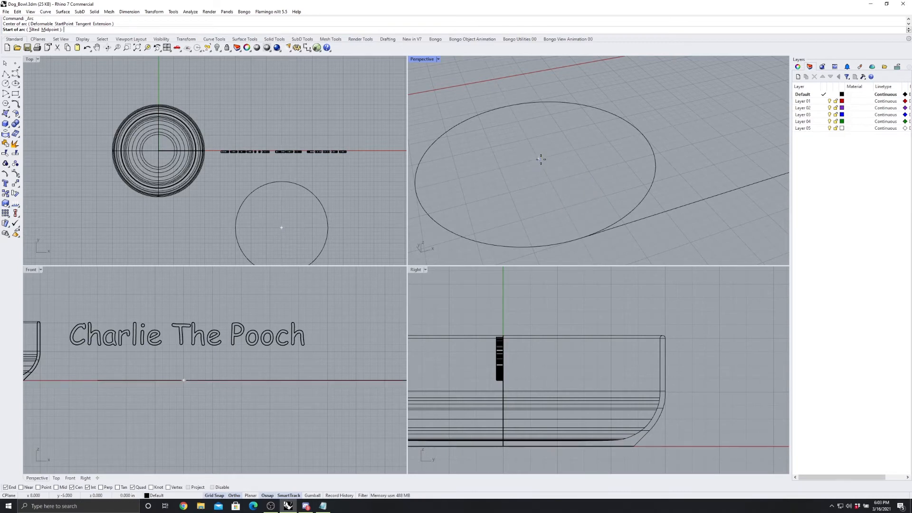
pyautogui.scroll(5, 566, 209)
pyautogui.scroll(-3, 576, 202)
pyautogui.scroll(3, 580, 204)
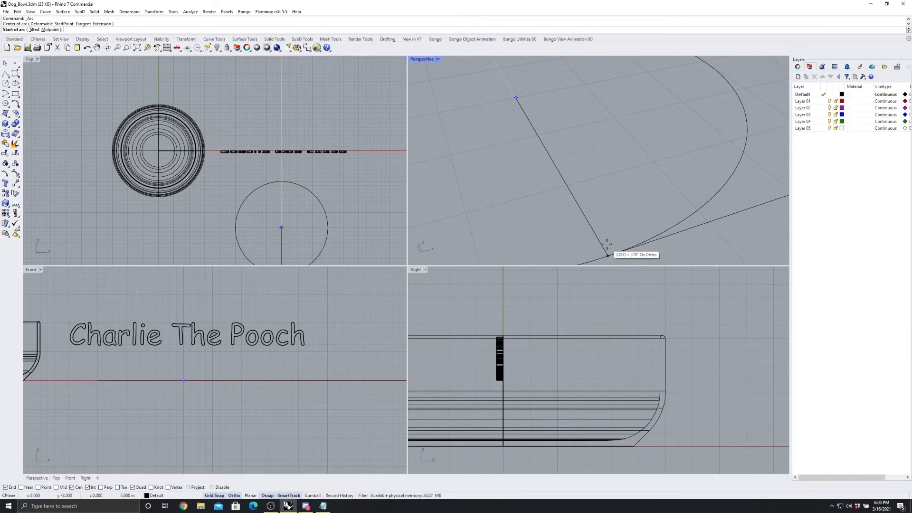
pyautogui.click(607, 243)
pyautogui.scroll(-3, 607, 245)
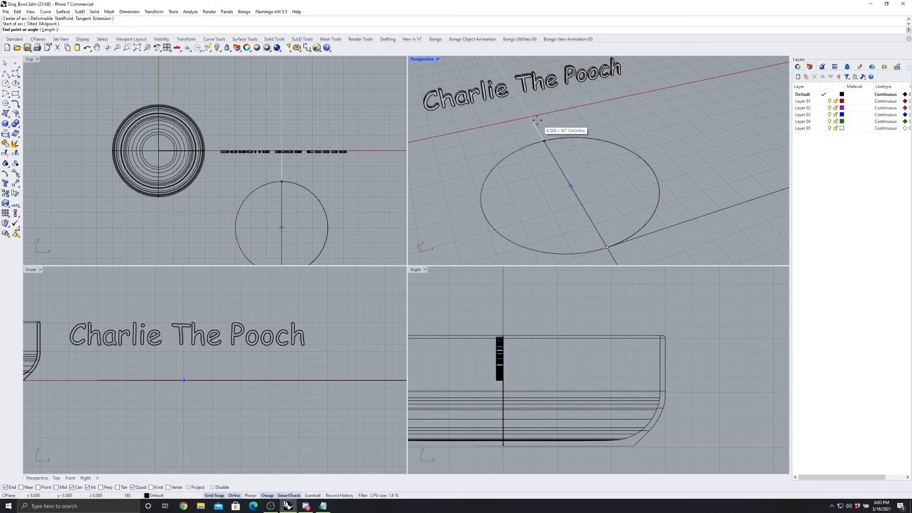
# Finish the arc by length, using 8.15 in with the counterclockwise direction.
pyautogui.click(48, 30)
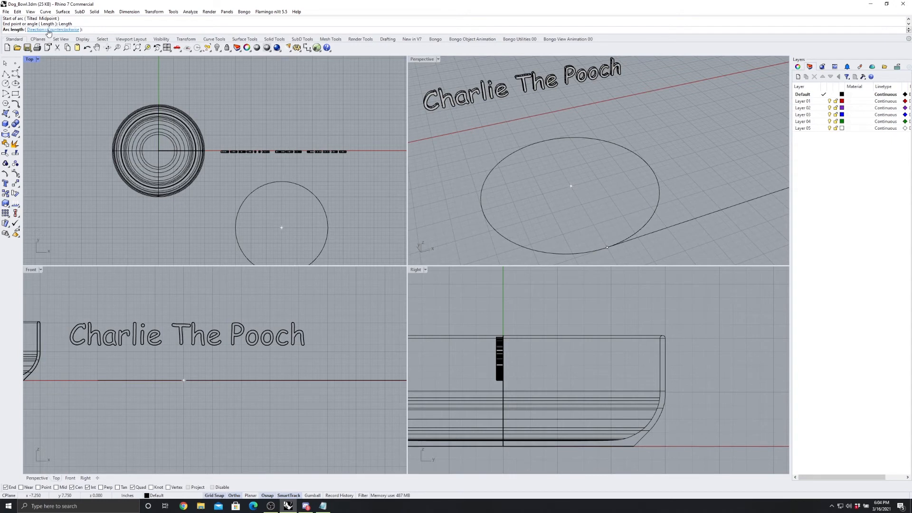
pyautogui.scroll(-3, 540, 138)
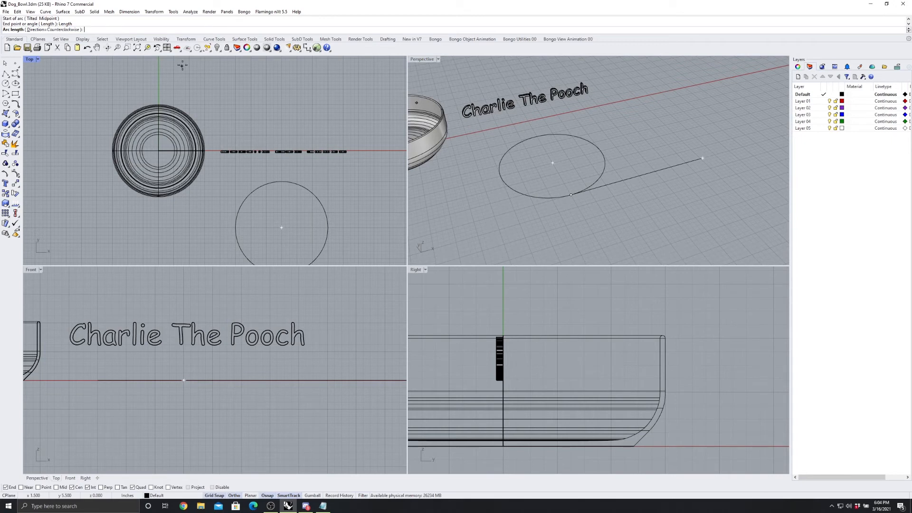
pyautogui.write('8.15')
pyautogui.press('Return')
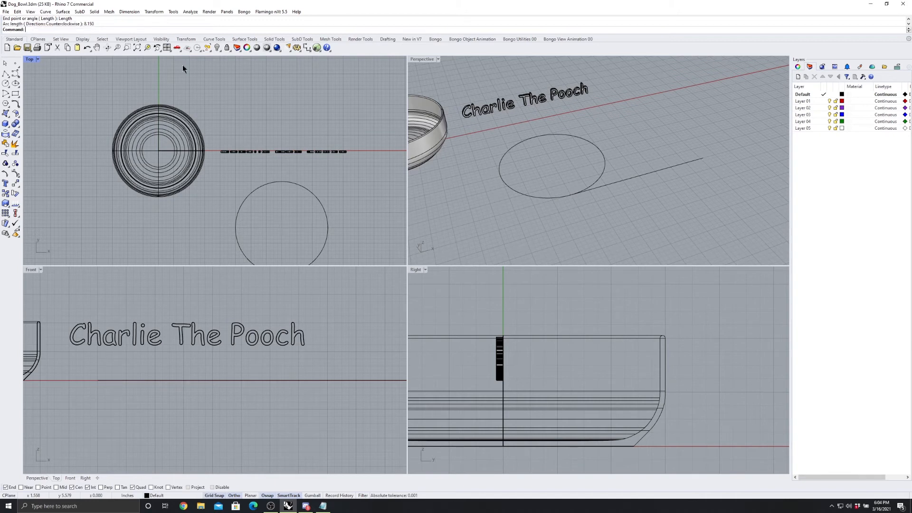
# Delete the full circle, keeping only the arc and the straight line.
pyautogui.scroll(3, 638, 153)
pyautogui.scroll(-3, 662, 136)
pyautogui.scroll(2, 631, 137)
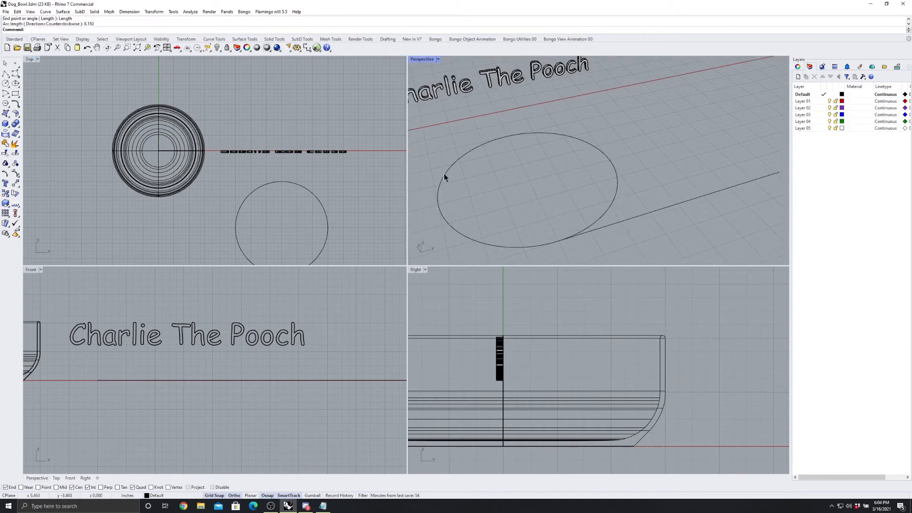
pyautogui.scroll(-2, 487, 182)
pyautogui.click(508, 203)
pyautogui.press('Delete')
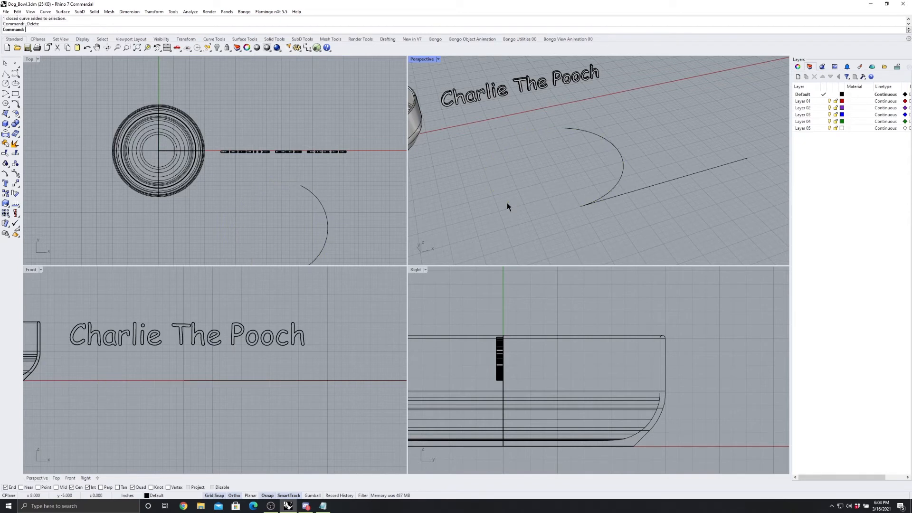
pyautogui.scroll(3, 605, 139)
pyautogui.scroll(-2, 599, 138)
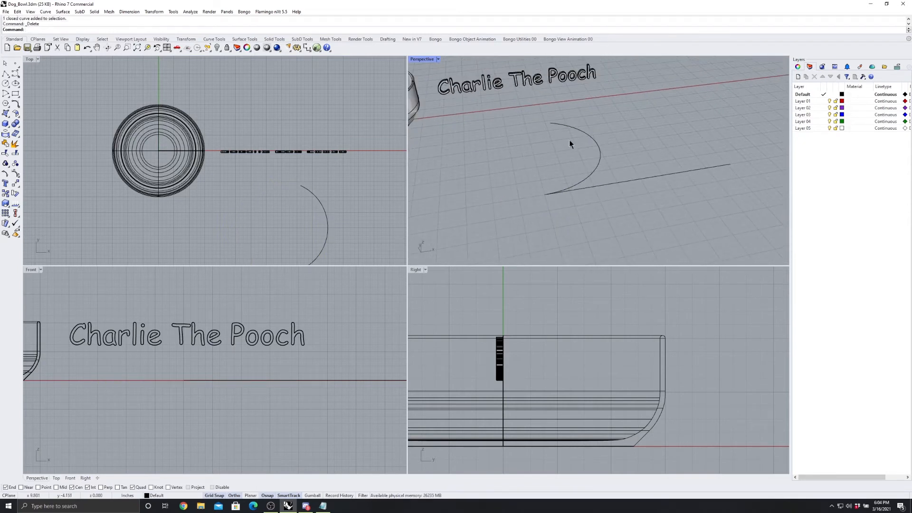
# Examine the arc and the straight line in relation to the lettering and bowl in the Perspective and Top views.
pyautogui.click(599, 152)
pyautogui.click(632, 181)
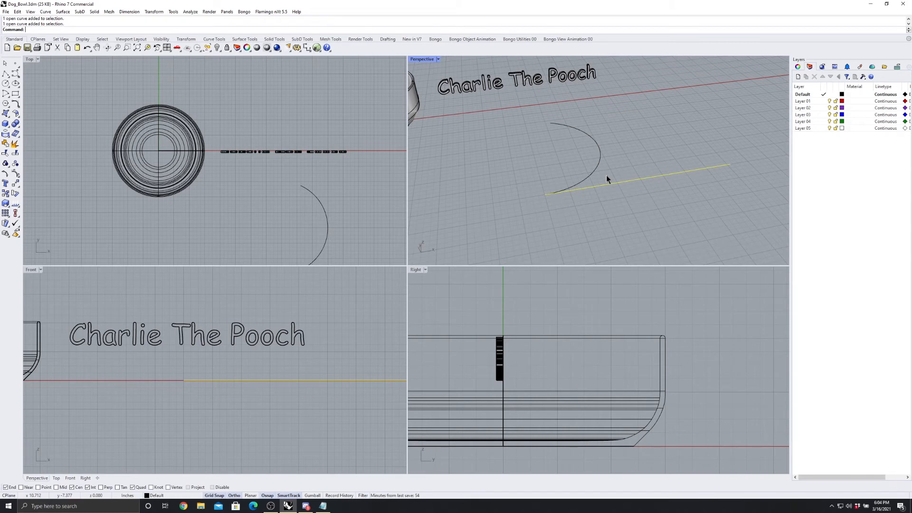
pyautogui.moveTo(517, 145); pyautogui.dragTo(607, 120, button='right')
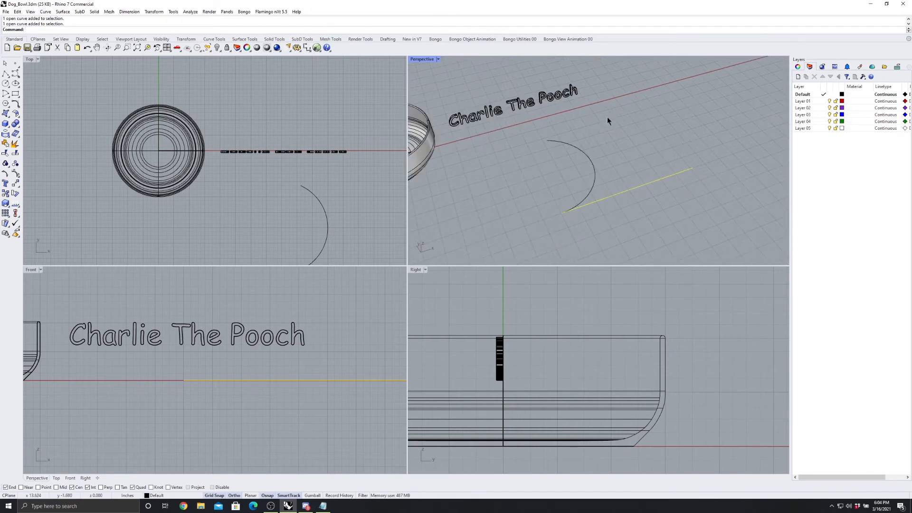
pyautogui.doubleClick(420, 59)
pyautogui.moveTo(551, 200); pyautogui.dragTo(487, 204, button='right')
pyautogui.click(486, 203)
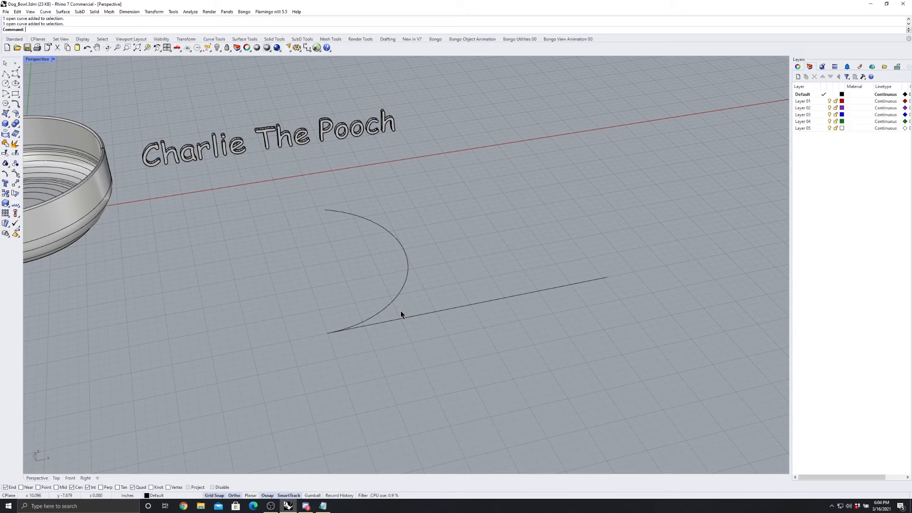
pyautogui.scroll(4, 246, 238)
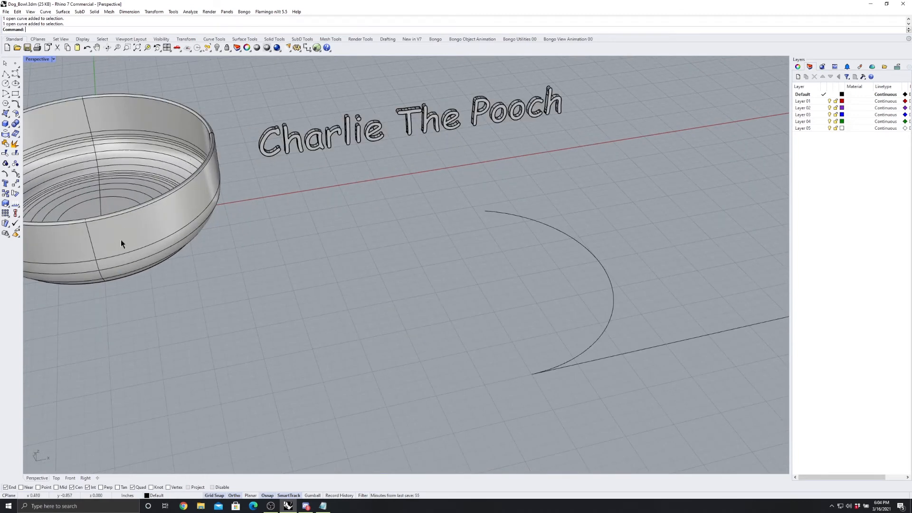
pyautogui.scroll(-3, 121, 239)
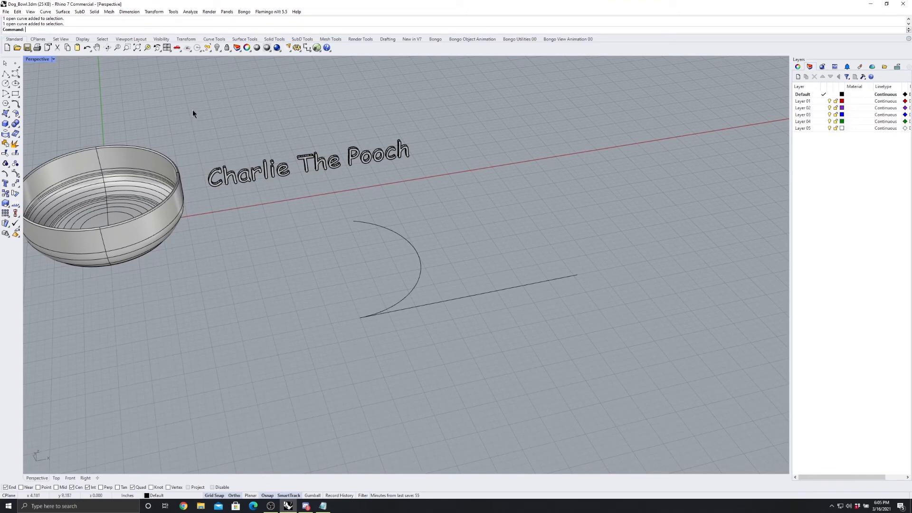
pyautogui.doubleClick(38, 59)
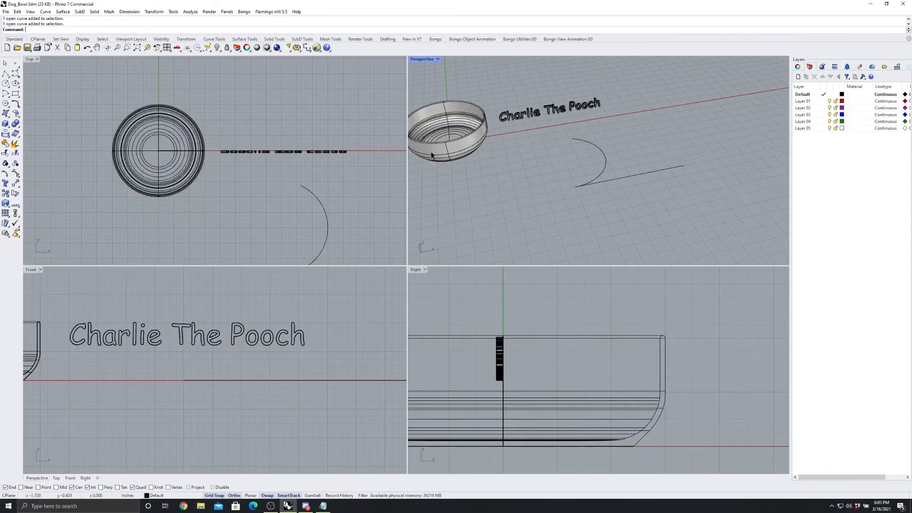
pyautogui.moveTo(653, 174); pyautogui.dragTo(593, 212, button='right')
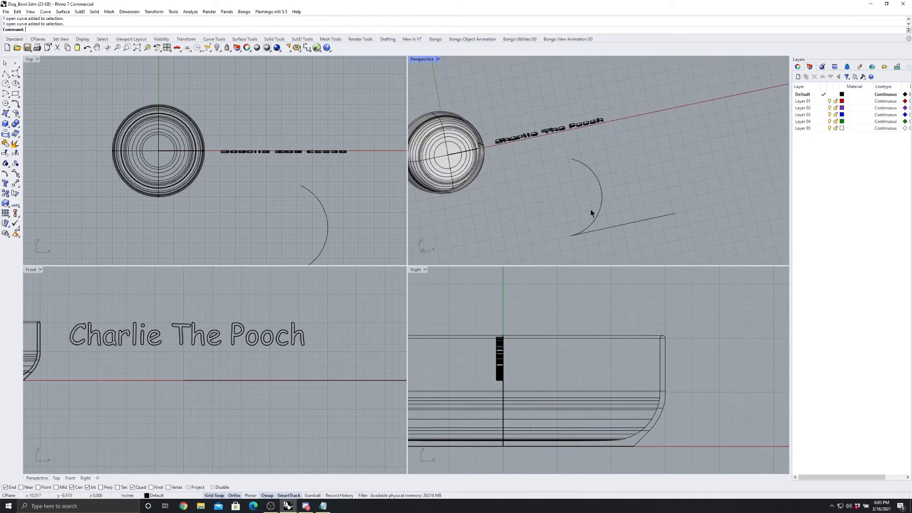
pyautogui.moveTo(265, 166); pyautogui.dragTo(205, 156, button='right')
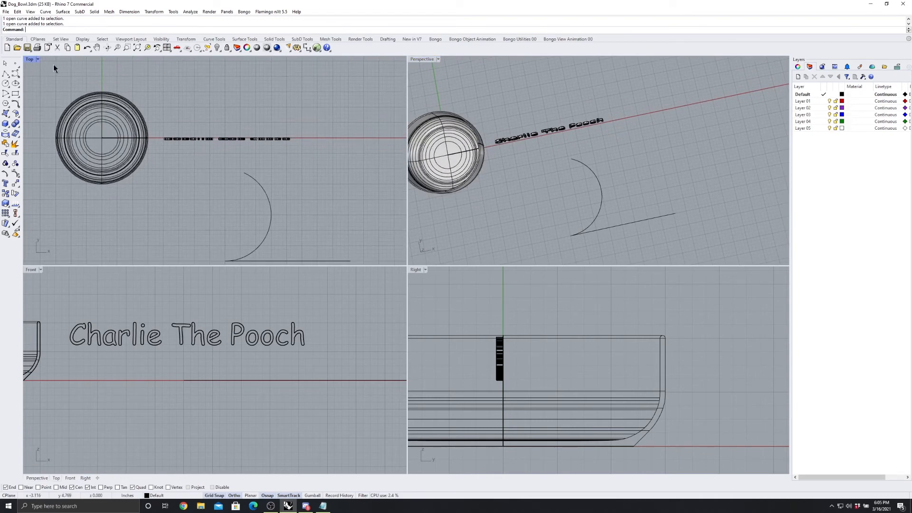
# Move the lettering in the Top view from the letter C's outer quadrant point to the line's starting end, with End and Int snaps off.
pyautogui.doubleClick(30, 60)
pyautogui.scroll(3, 475, 252)
pyautogui.moveTo(161, 140); pyautogui.dragTo(694, 227)
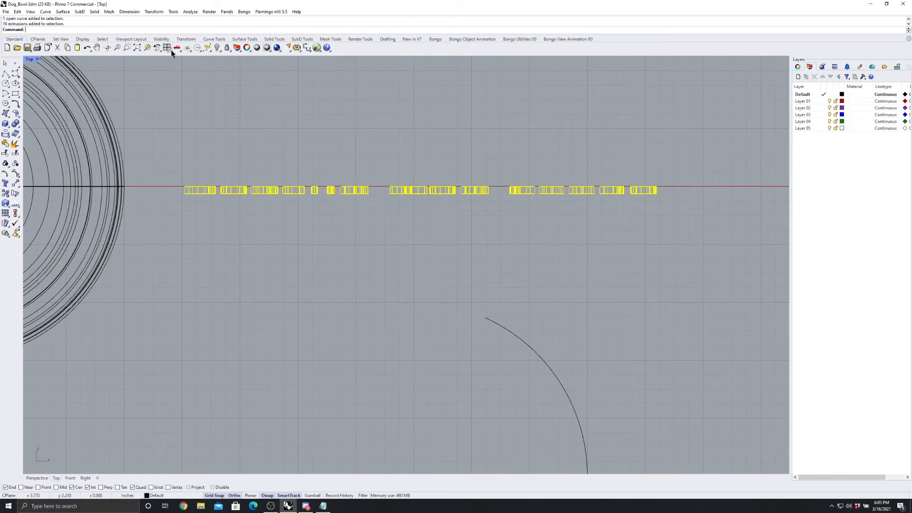
pyautogui.click(153, 12)
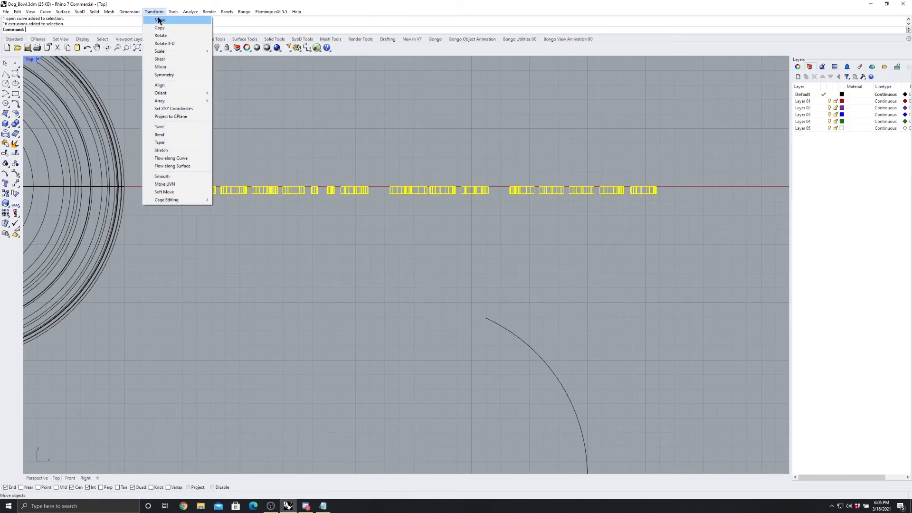
pyautogui.click(159, 20)
pyautogui.scroll(5, 183, 190)
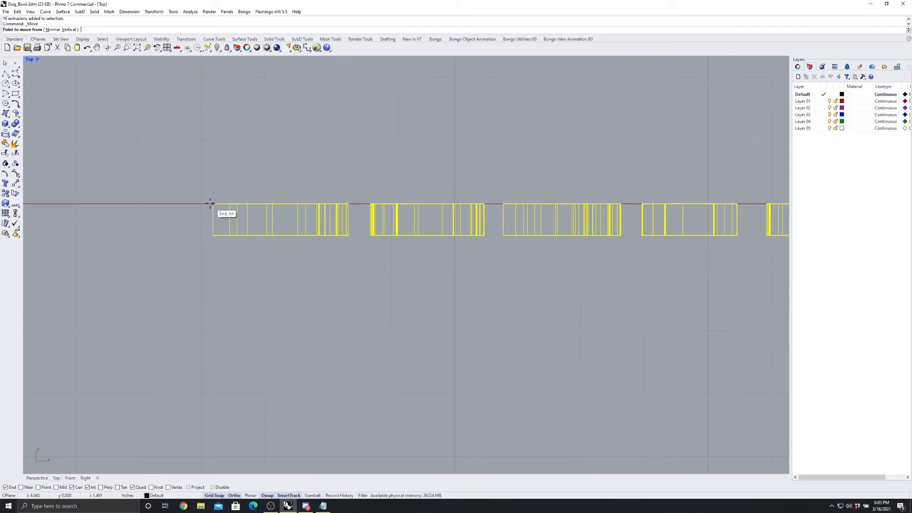
pyautogui.click(6, 487)
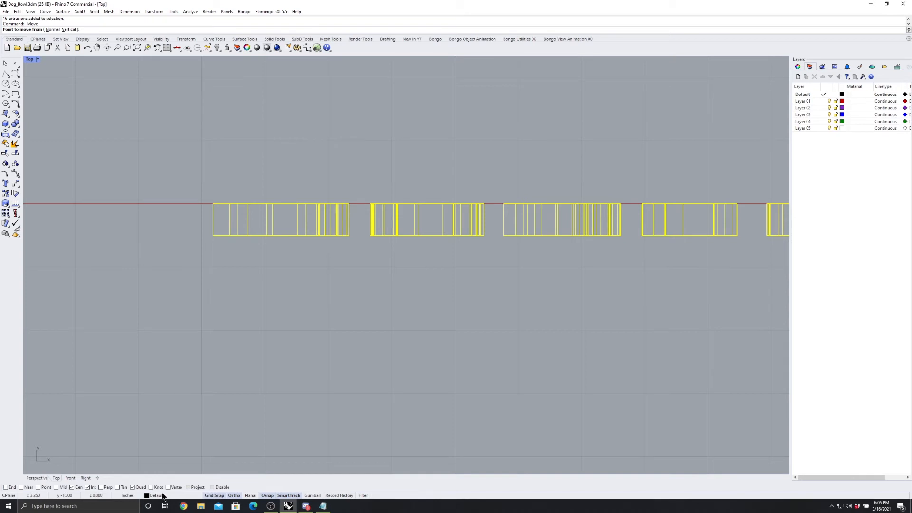
pyautogui.click(87, 488)
pyautogui.click(133, 488)
pyautogui.click(210, 202)
pyautogui.scroll(-5, 210, 195)
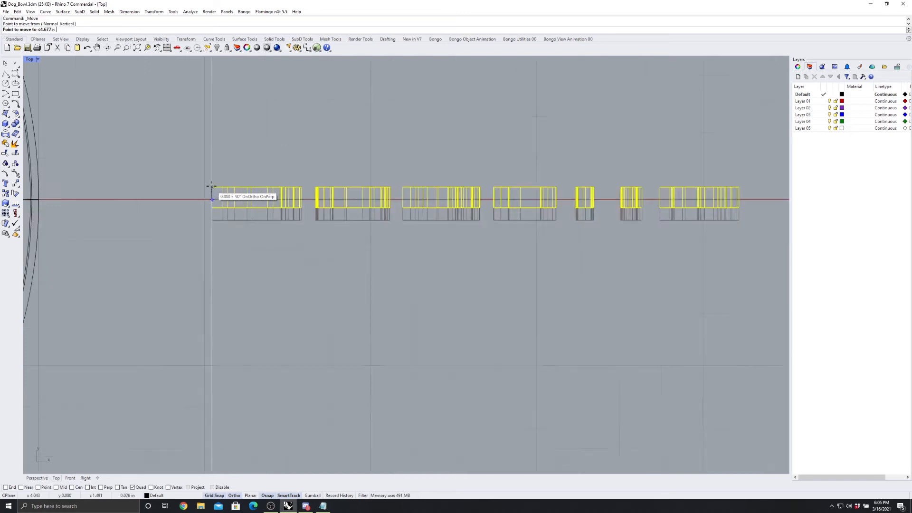
pyautogui.scroll(1, 296, 138)
pyautogui.scroll(-2, 297, 195)
pyautogui.scroll(5, 305, 352)
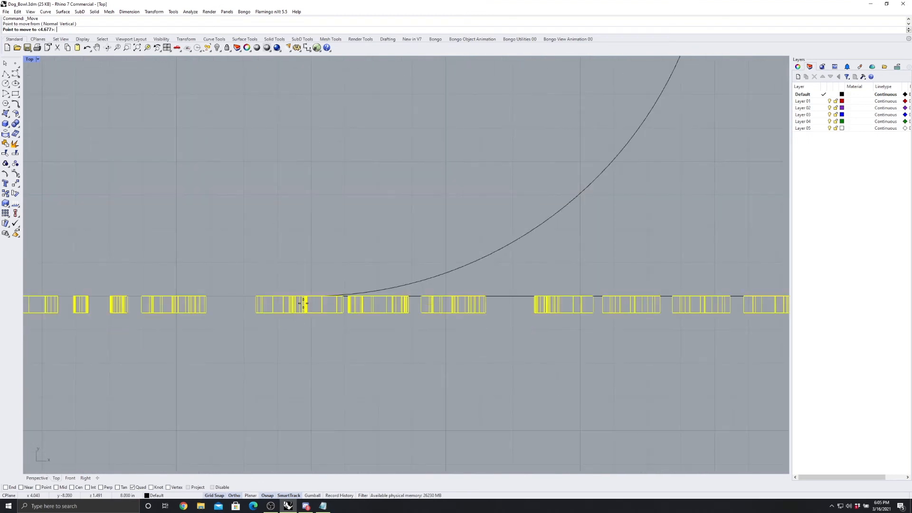
pyautogui.click(307, 296)
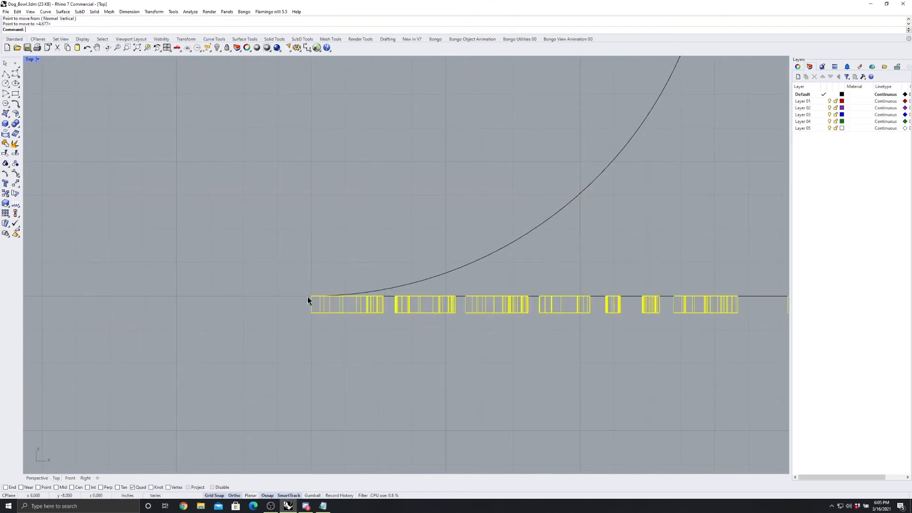
# Examine how the lettering lines up with the straight line from its first to its last letter in the Top view.
pyautogui.scroll(-3, 328, 259)
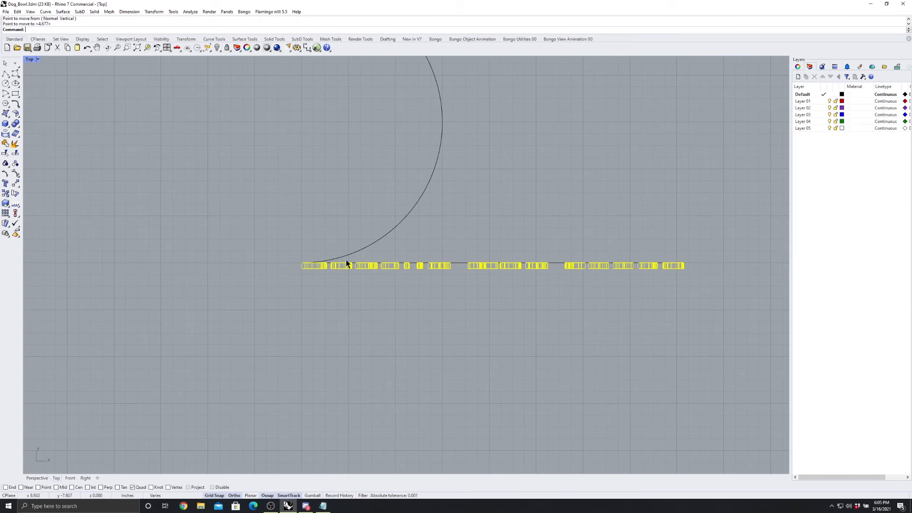
pyautogui.scroll(3, 383, 263)
pyautogui.scroll(-2, 370, 260)
pyautogui.scroll(3, 452, 258)
pyautogui.scroll(-1, 414, 258)
pyautogui.moveTo(414, 257); pyautogui.dragTo(343, 256, button='right')
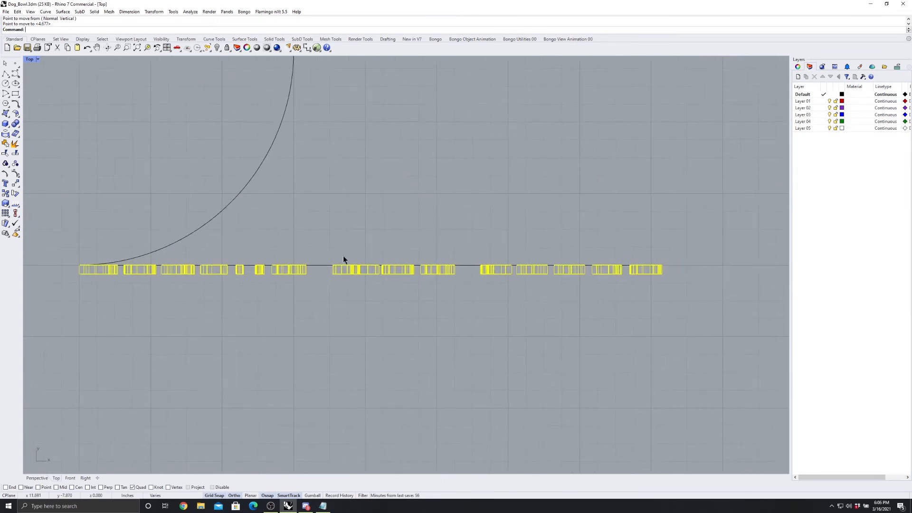
pyautogui.scroll(2, 323, 270)
pyautogui.scroll(-2, 336, 274)
pyautogui.scroll(1, 335, 272)
pyautogui.scroll(-8, 335, 274)
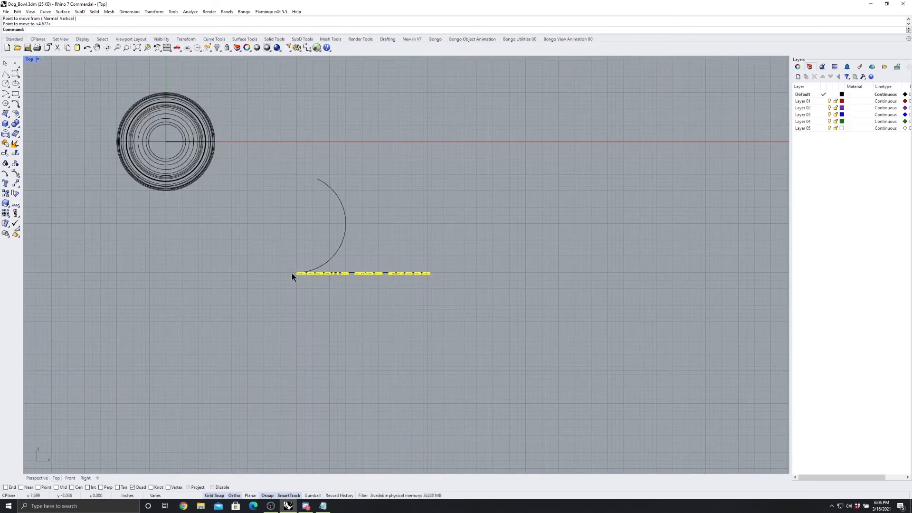
# Move the lettering 0.015 in straight toward the arc's side of the line, with Grid Snap off and Ortho on.
pyautogui.scroll(8, 339, 271)
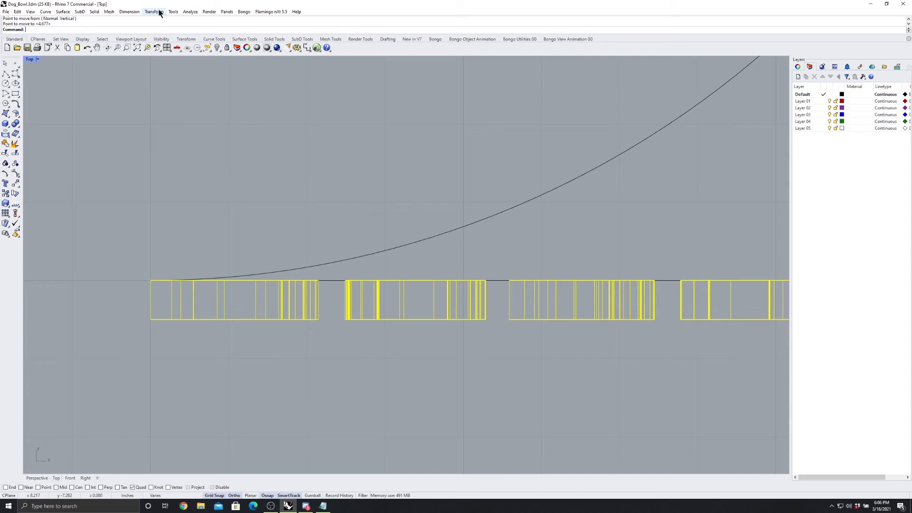
pyautogui.click(156, 12)
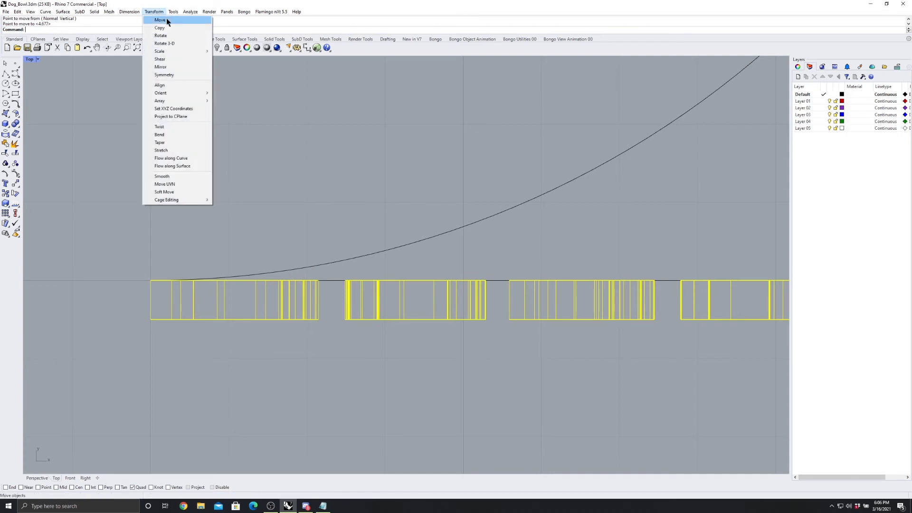
pyautogui.click(166, 20)
pyautogui.click(215, 496)
pyautogui.click(235, 496)
pyautogui.scroll(-2, 237, 363)
pyautogui.scroll(5, 143, 304)
pyautogui.scroll(-3, 183, 306)
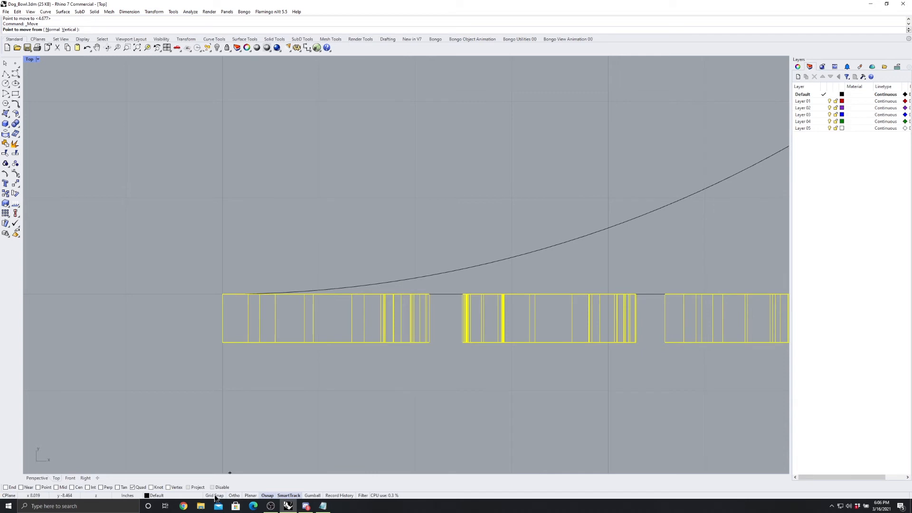
pyautogui.click(236, 497)
pyautogui.click(171, 345)
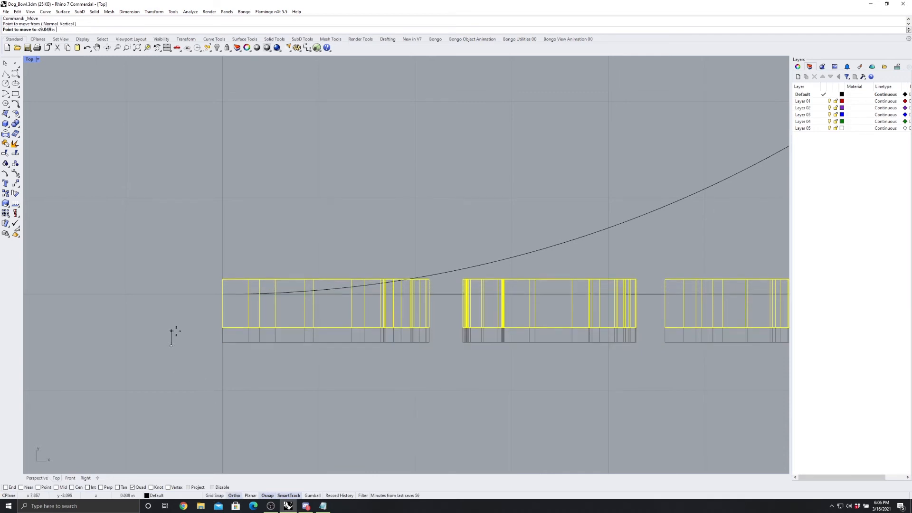
pyautogui.scroll(5, 171, 333)
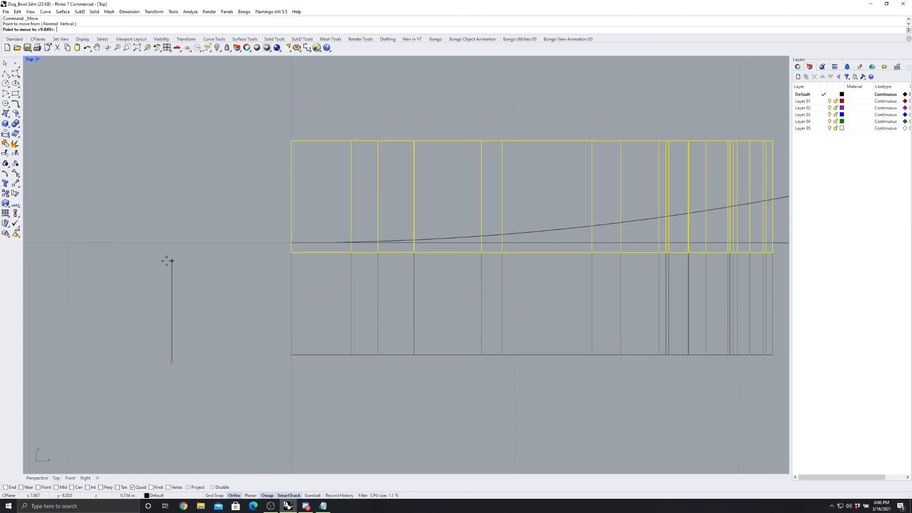
pyautogui.write('.015')
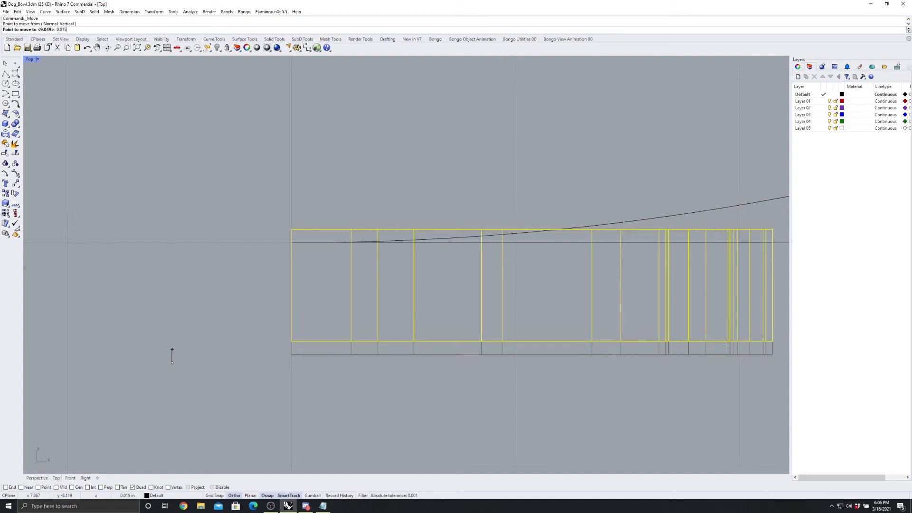
pyautogui.press('Return')
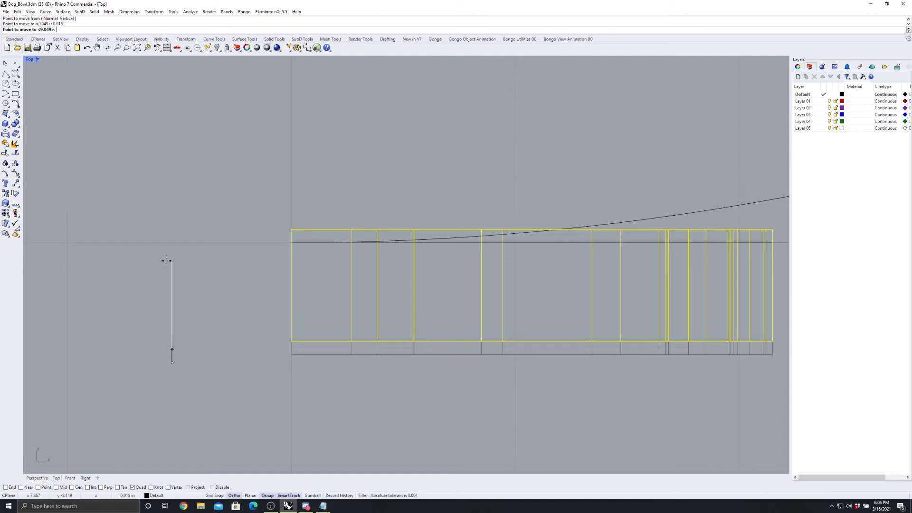
pyautogui.click(179, 135)
# Inspect the overlap between the letters' back faces and the straight line in the Top view.
pyautogui.scroll(-5, 128, 254)
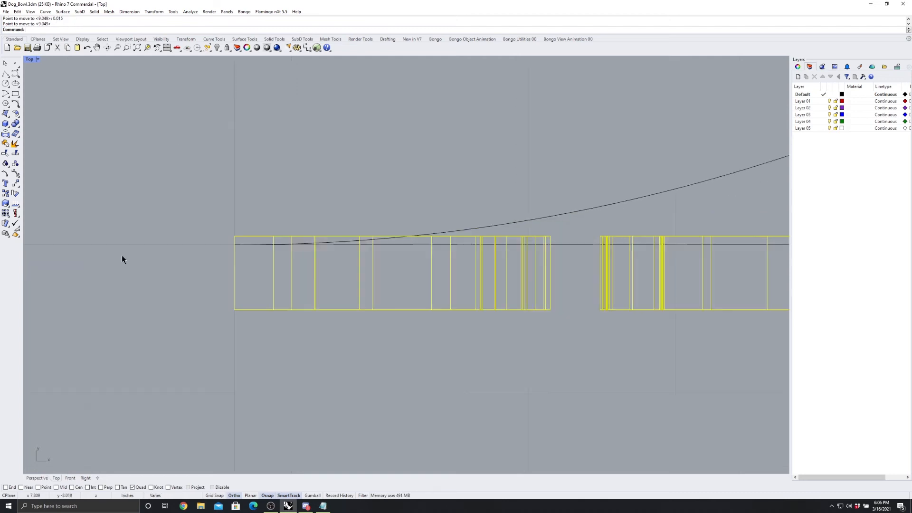
pyautogui.scroll(6, 149, 257)
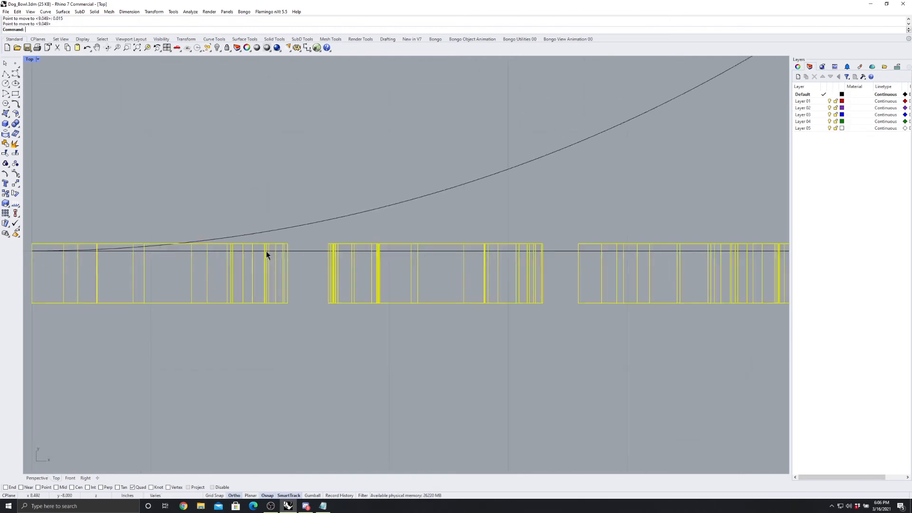
pyautogui.scroll(2, 285, 250)
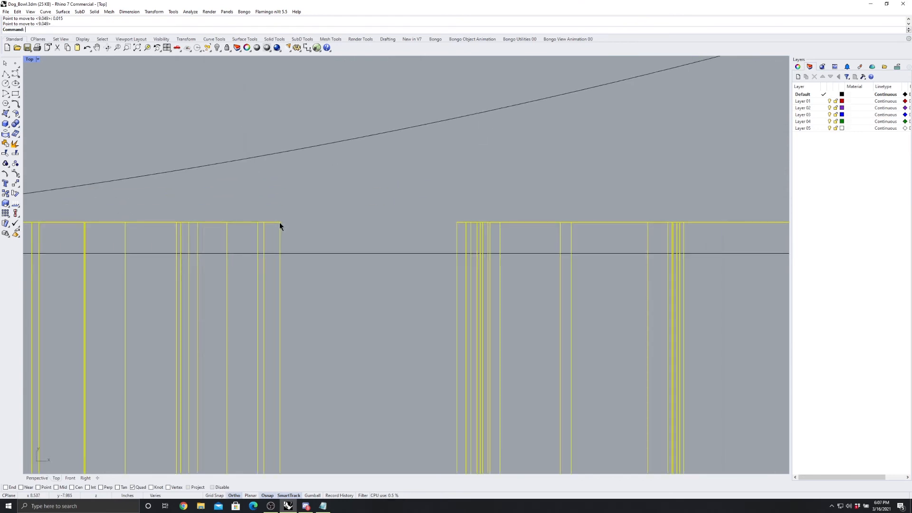
pyautogui.click(280, 253)
pyautogui.press('Escape')
pyautogui.scroll(-3, 320, 209)
pyautogui.scroll(-3, 320, 208)
pyautogui.scroll(1, 515, 196)
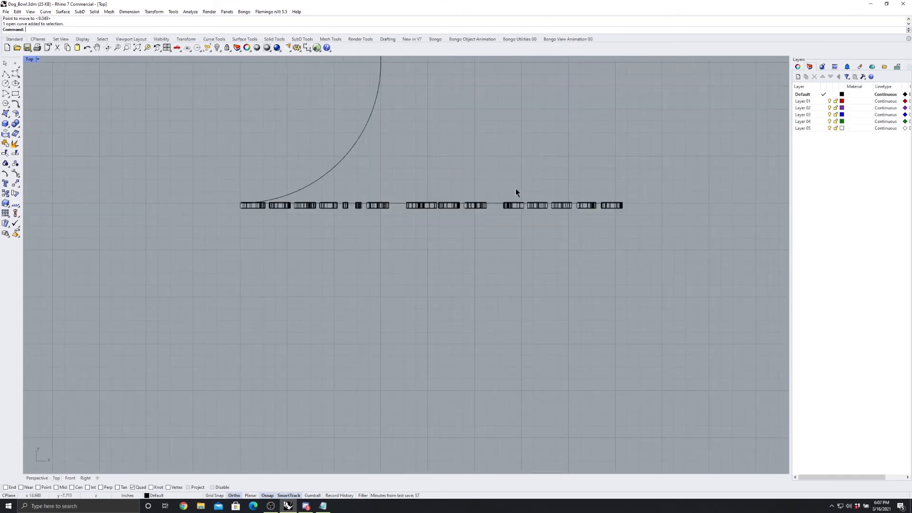
# Inspect in the Perspective view where the arc and the straight line run through the solid letters.
pyautogui.doubleClick(30, 60)
pyautogui.moveTo(602, 217); pyautogui.dragTo(659, 181, button='right')
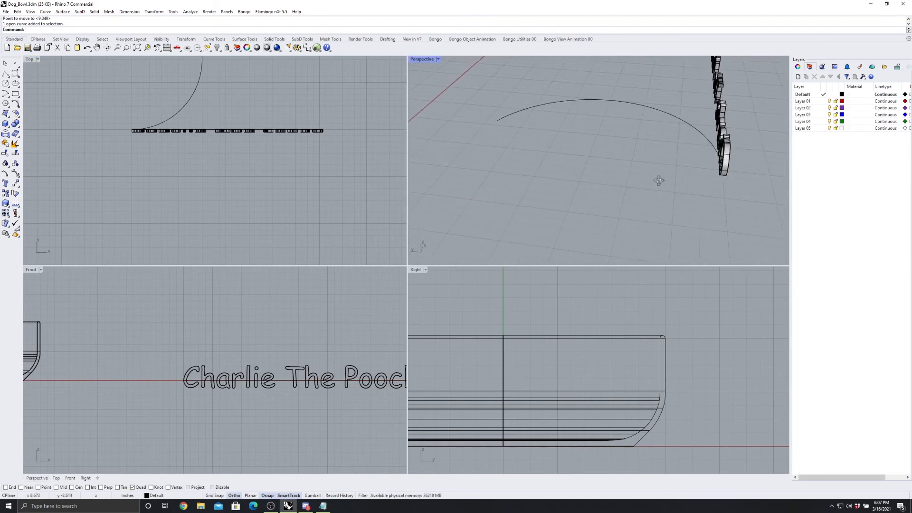
pyautogui.moveTo(739, 167); pyautogui.dragTo(704, 177, button='right')
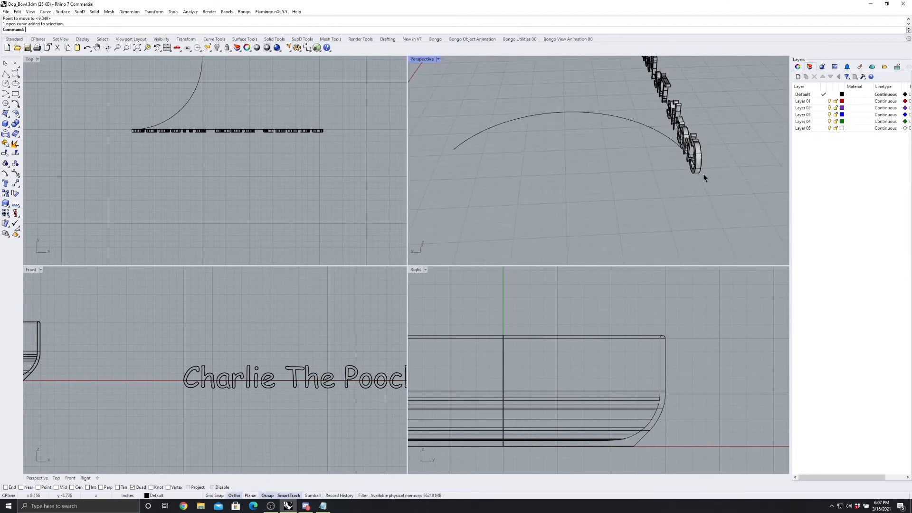
pyautogui.scroll(5, 704, 178)
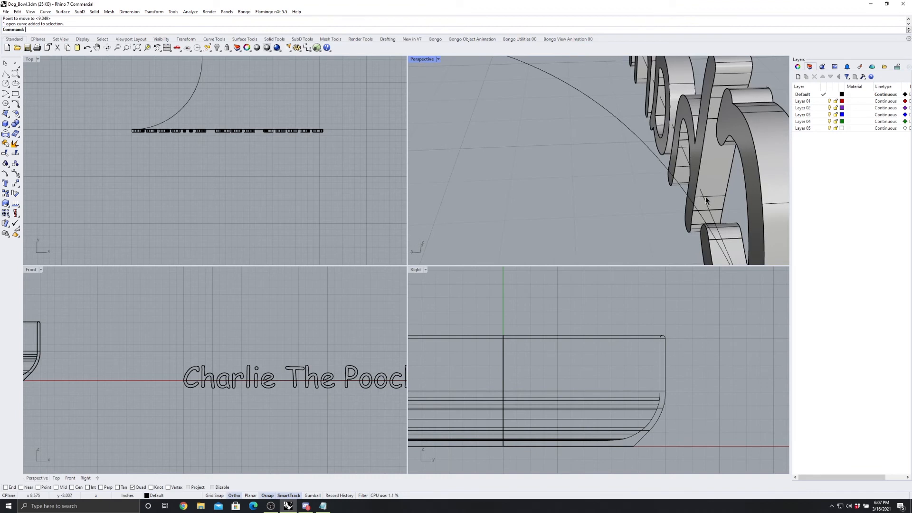
pyautogui.scroll(-5, 700, 167)
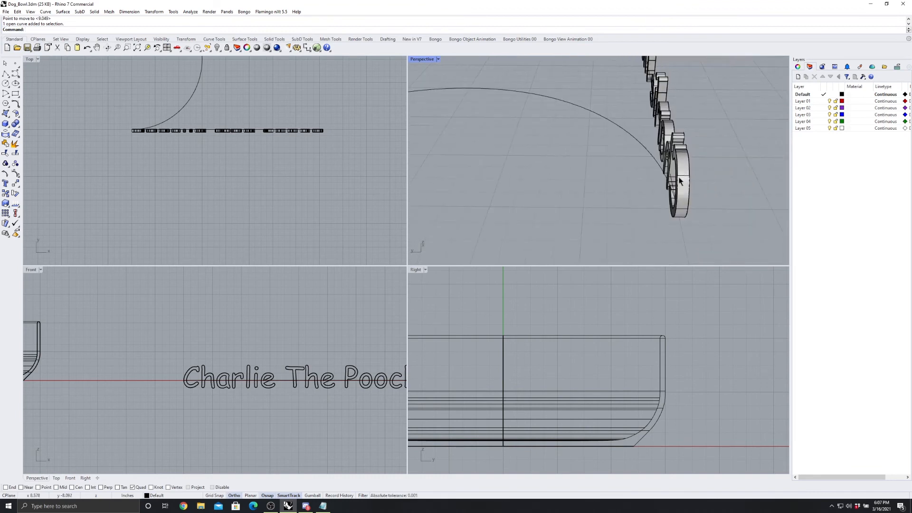
pyautogui.scroll(4, 679, 180)
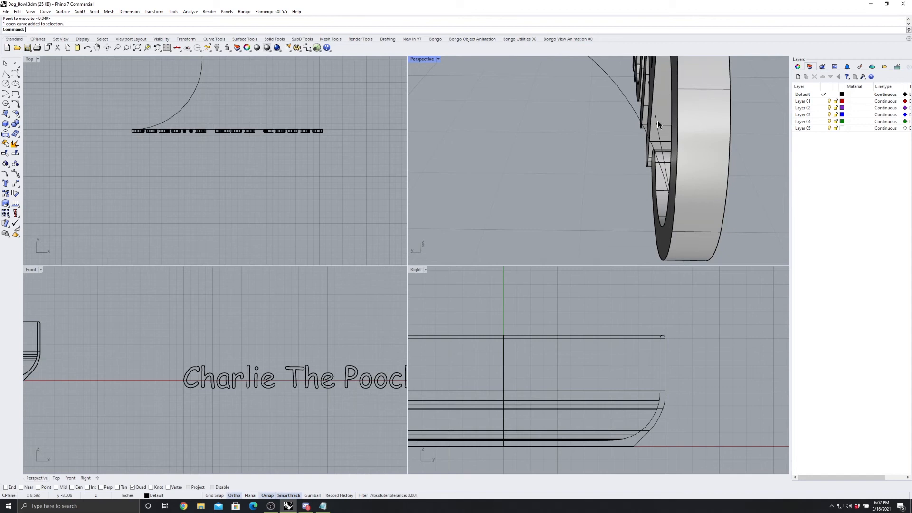
pyautogui.scroll(3, 655, 119)
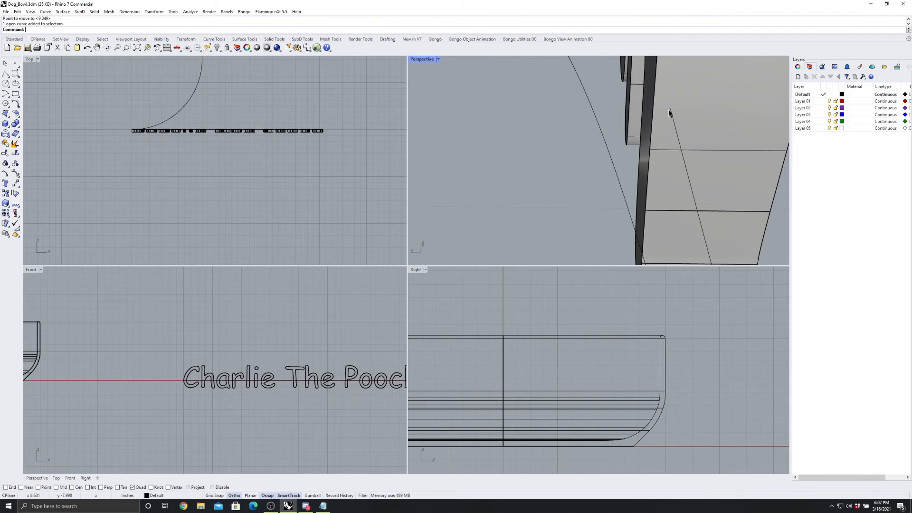
pyautogui.scroll(-6, 668, 110)
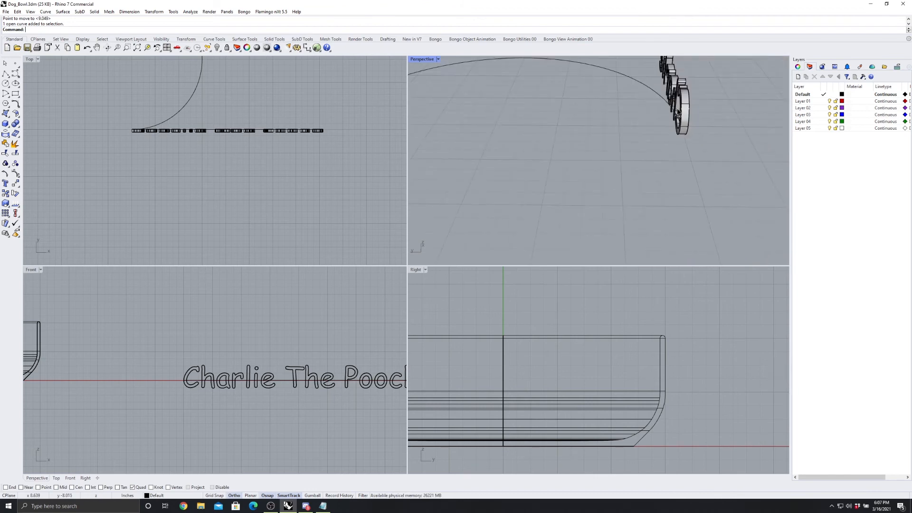
pyautogui.scroll(4, 173, 142)
# Select all the solid letters in the maximized Top view, leaving out the line and the arc.
pyautogui.moveTo(173, 143); pyautogui.dragTo(127, 225, button='right')
pyautogui.doubleClick(29, 59)
pyautogui.scroll(-3, 464, 229)
pyautogui.moveTo(464, 229); pyautogui.dragTo(466, 275, button='right')
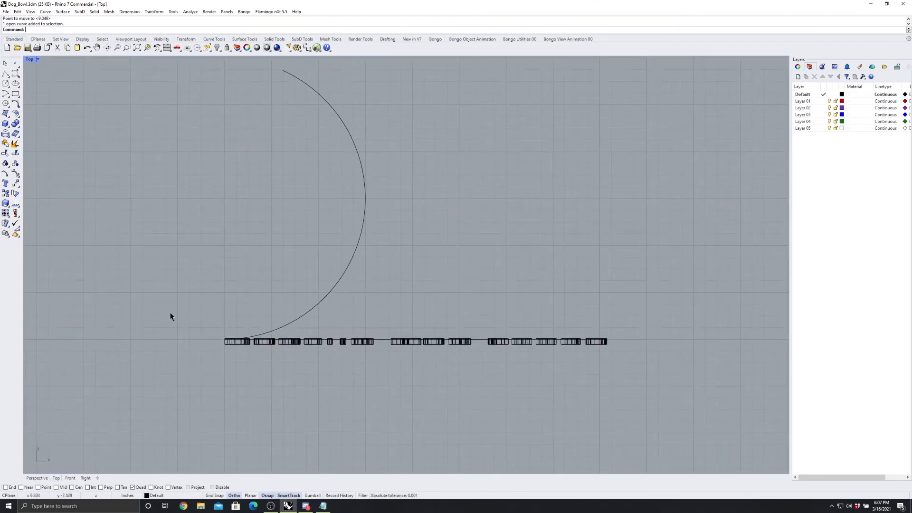
pyautogui.moveTo(170, 316); pyautogui.dragTo(261, 297)
pyautogui.moveTo(694, 420); pyautogui.dragTo(198, 342)
pyautogui.scroll(3, 214, 346)
pyautogui.scroll(-3, 203, 316)
pyautogui.scroll(-1, 202, 312)
pyautogui.scroll(3, 203, 312)
pyautogui.moveTo(201, 310); pyautogui.dragTo(154, 281, button='right')
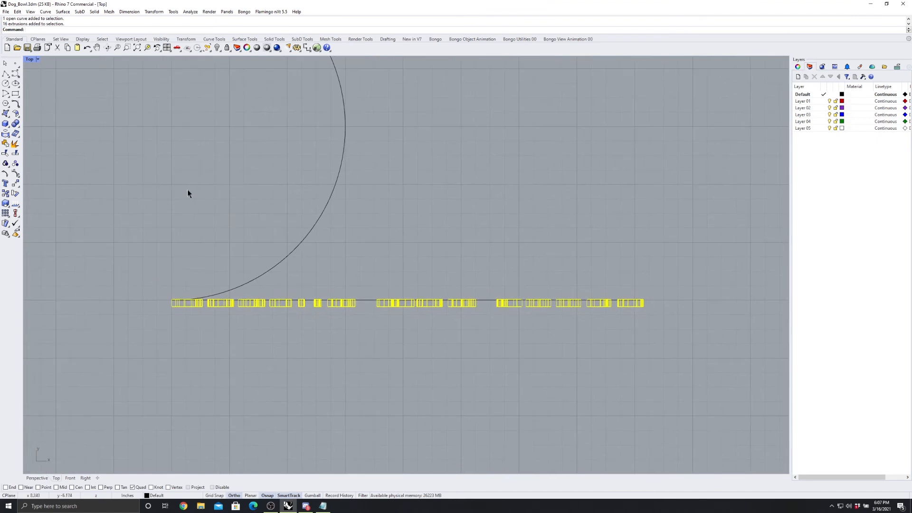
# Start a Bend on the lettering with the End and Int snaps on, placing the spine's start where the line meets the arc.
pyautogui.click(154, 12)
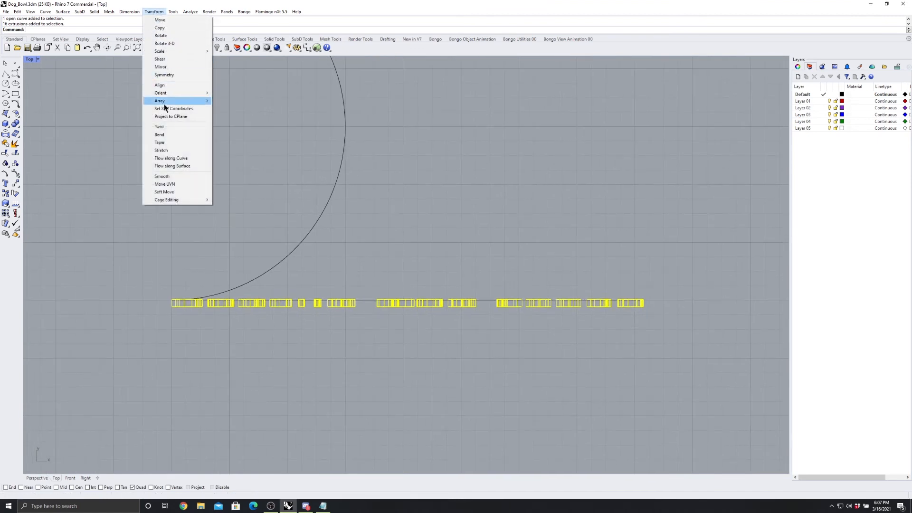
pyautogui.click(166, 135)
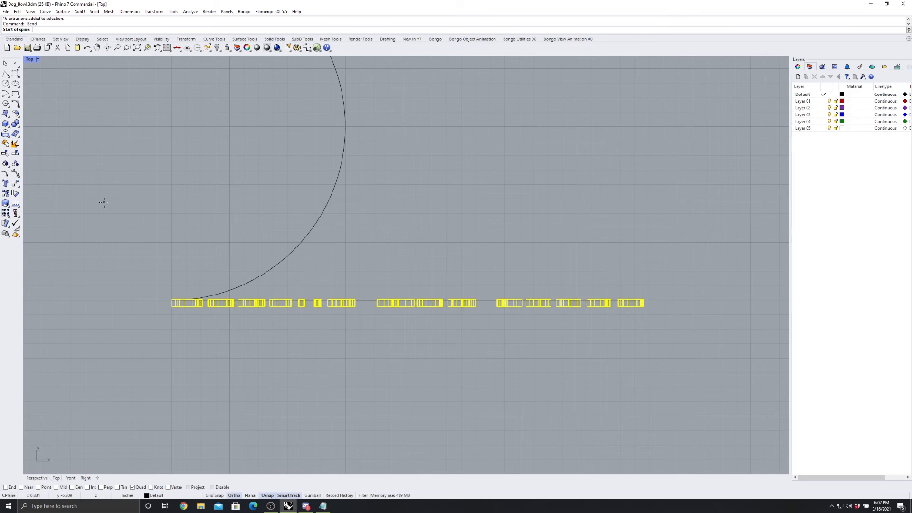
pyautogui.scroll(6, 170, 301)
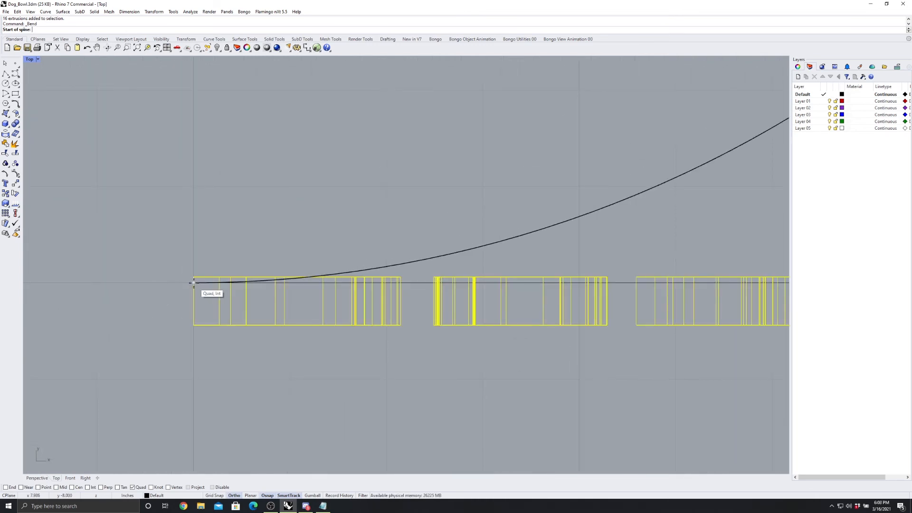
pyautogui.click(6, 488)
pyautogui.click(88, 488)
pyautogui.click(189, 282)
# Set the end of the bend spine at the far endpoint of the straight line, beside the last letter.
pyautogui.scroll(-5, 189, 282)
pyautogui.scroll(-2, 189, 282)
pyautogui.scroll(2, 190, 282)
pyautogui.scroll(-2, 189, 282)
pyautogui.scroll(2, 185, 281)
pyautogui.scroll(-2, 183, 280)
pyautogui.scroll(3, 557, 281)
pyautogui.scroll(4, 557, 281)
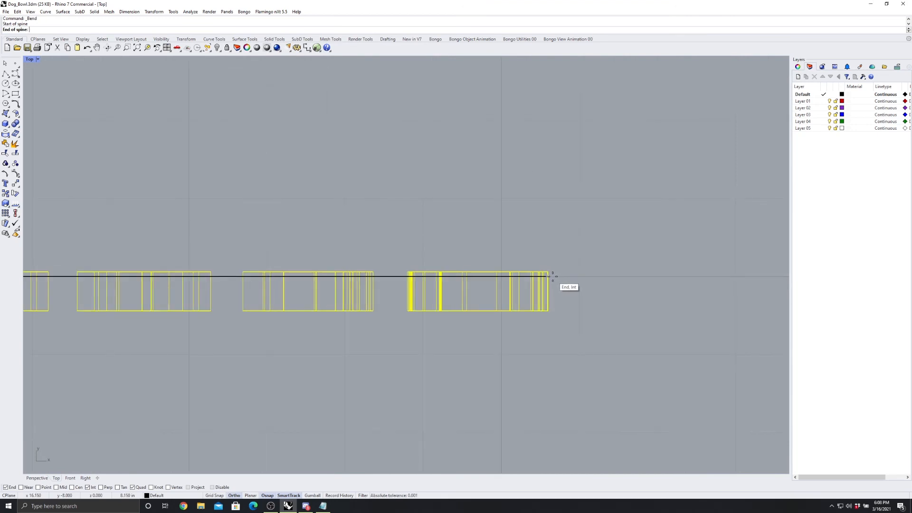
pyautogui.click(553, 275)
pyautogui.scroll(-4, 552, 275)
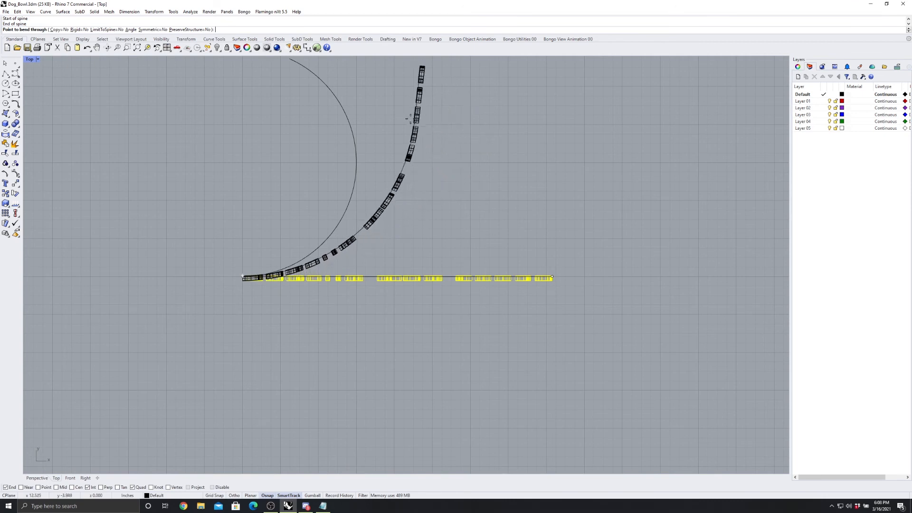
# Bend the lettering through the free upper endpoint of the arc so it follows the curve, using the End snap.
pyautogui.scroll(-2, 467, 211)
pyautogui.scroll(1, 431, 142)
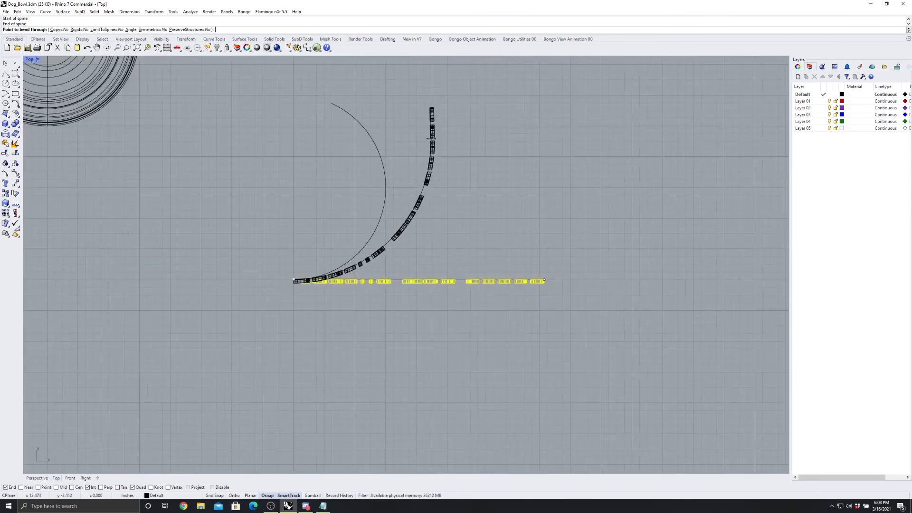
pyautogui.scroll(2, 439, 136)
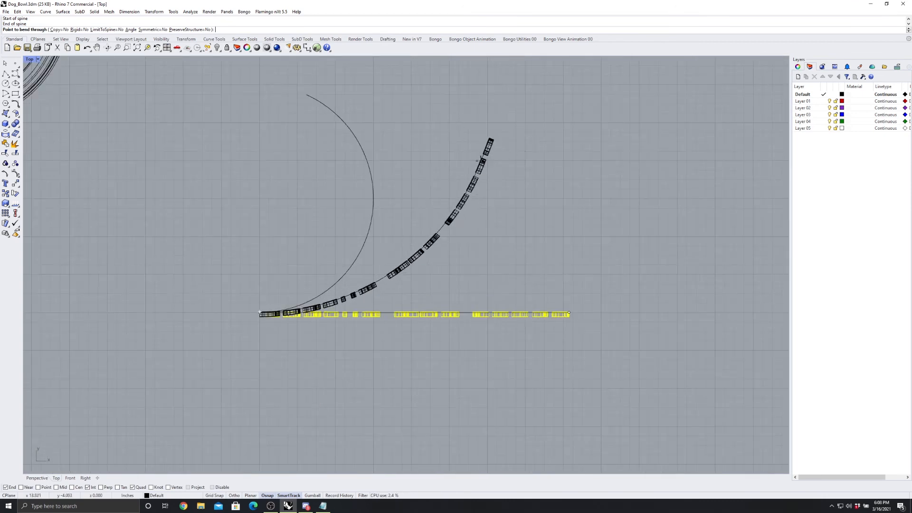
pyautogui.scroll(-2, 504, 166)
pyautogui.scroll(3, 446, 133)
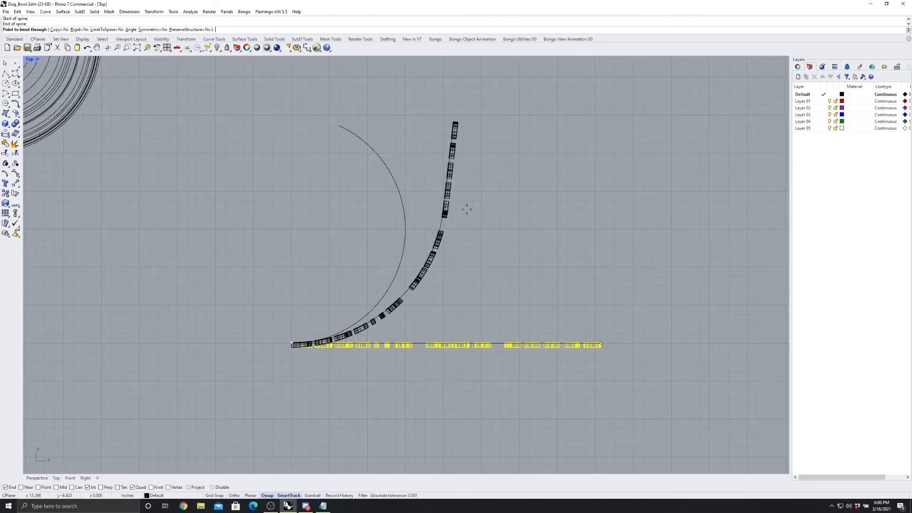
pyautogui.scroll(-1, 503, 159)
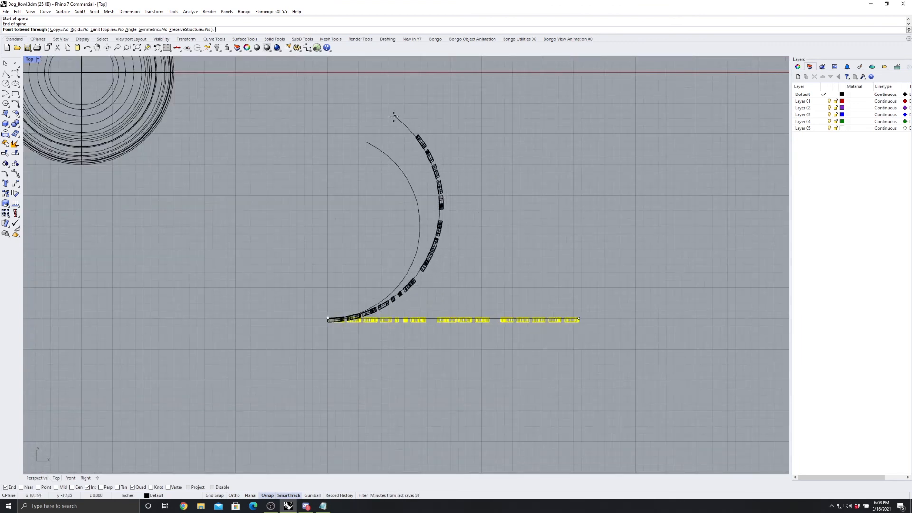
pyautogui.click(6, 487)
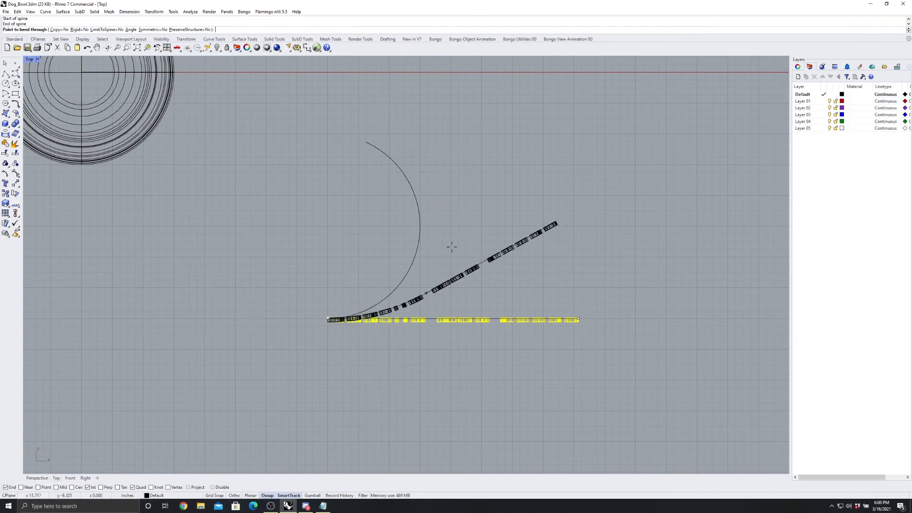
pyautogui.scroll(4, 387, 145)
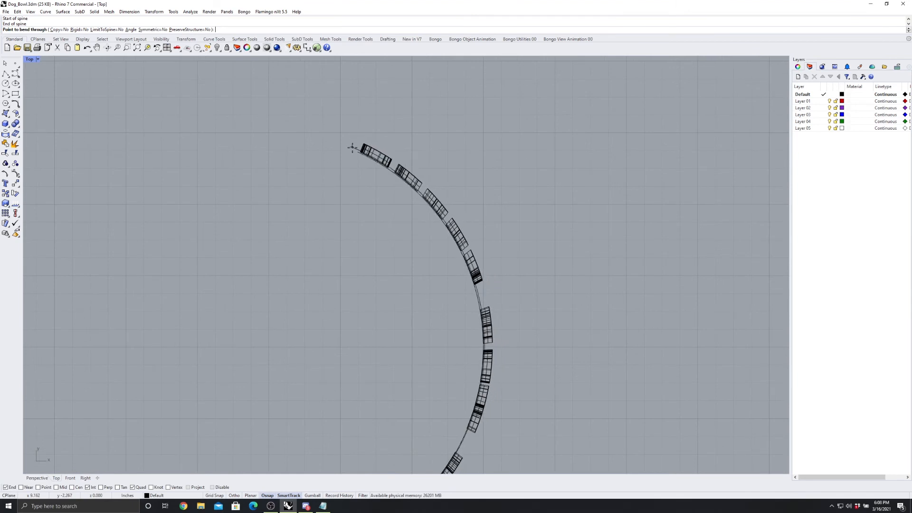
pyautogui.click(352, 147)
pyautogui.scroll(-3, 352, 148)
pyautogui.scroll(-1, 469, 262)
pyautogui.scroll(2, 449, 244)
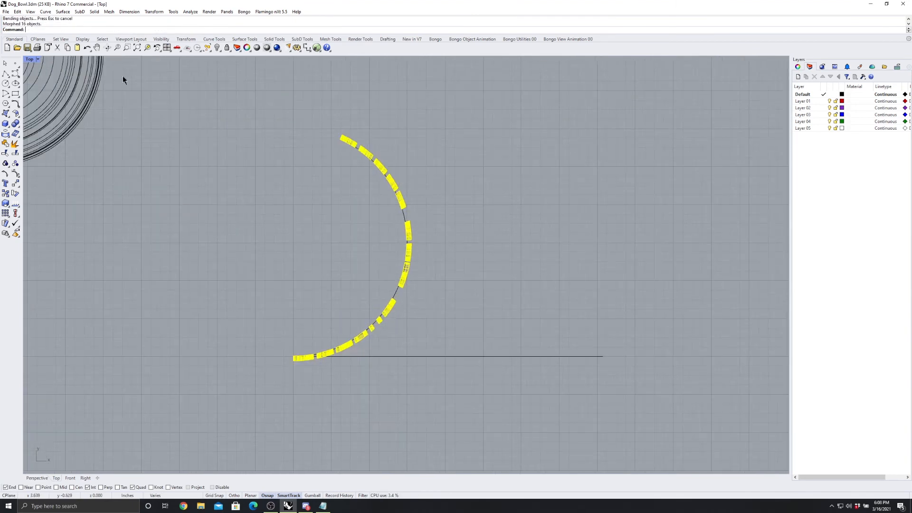
# Move the bent lettering in the Perspective view from the arc's center to the center of the bowl's floor.
pyautogui.doubleClick(30, 61)
pyautogui.doubleClick(420, 59)
pyautogui.moveTo(654, 230); pyautogui.dragTo(404, 291, button='right')
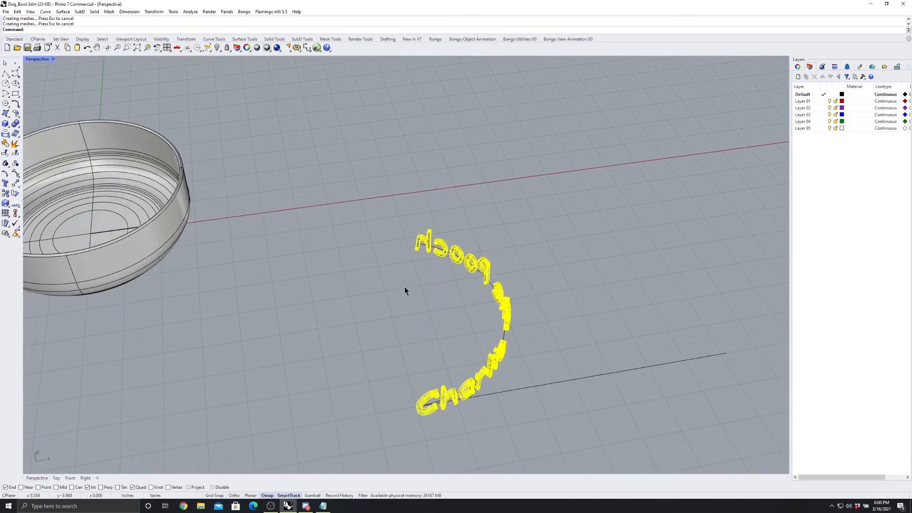
pyautogui.scroll(-3, 405, 290)
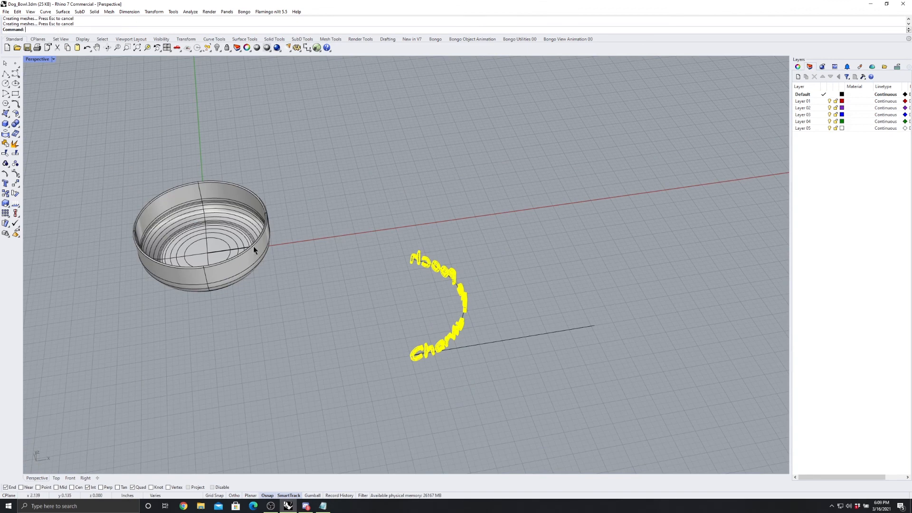
pyautogui.scroll(2, 445, 293)
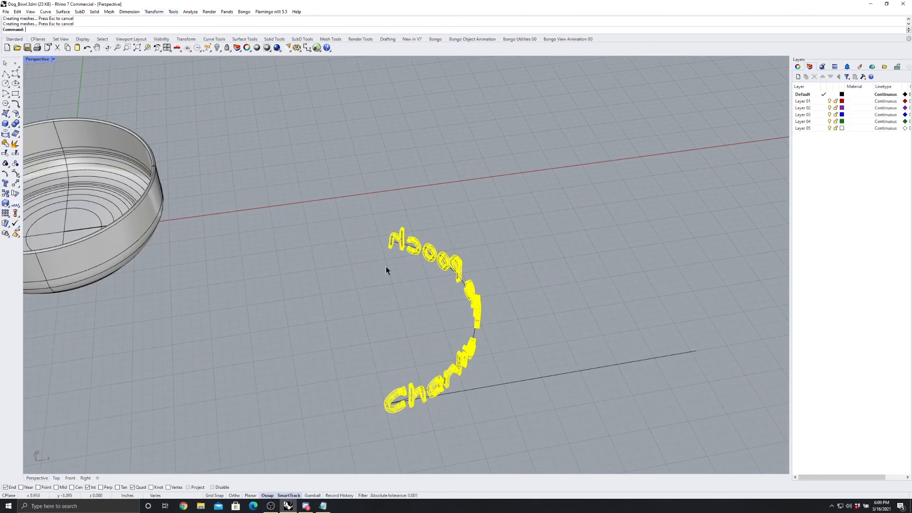
pyautogui.click(158, 13)
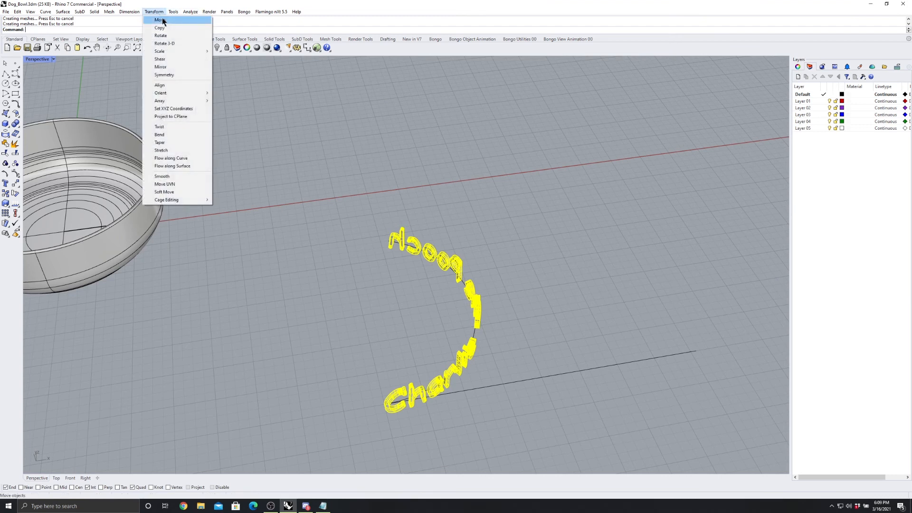
pyautogui.click(160, 20)
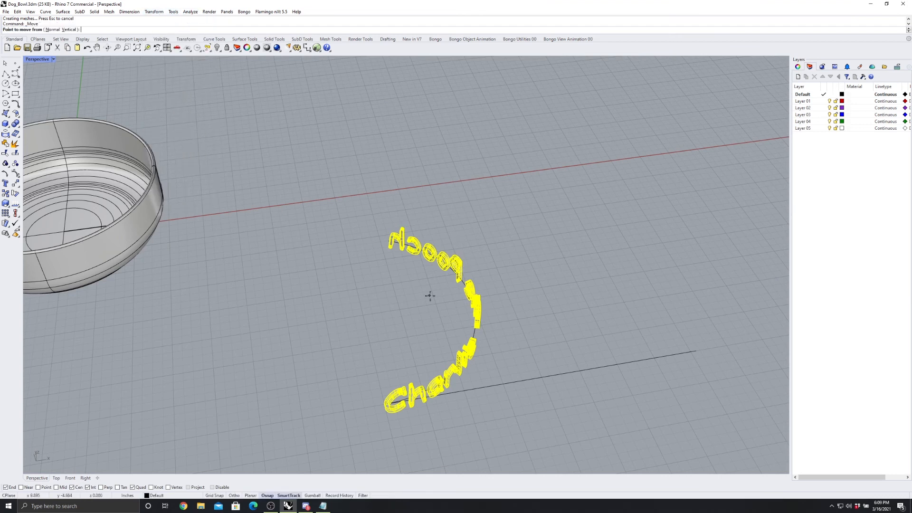
pyautogui.scroll(3, 426, 296)
pyautogui.moveTo(434, 297); pyautogui.dragTo(508, 276, button='right')
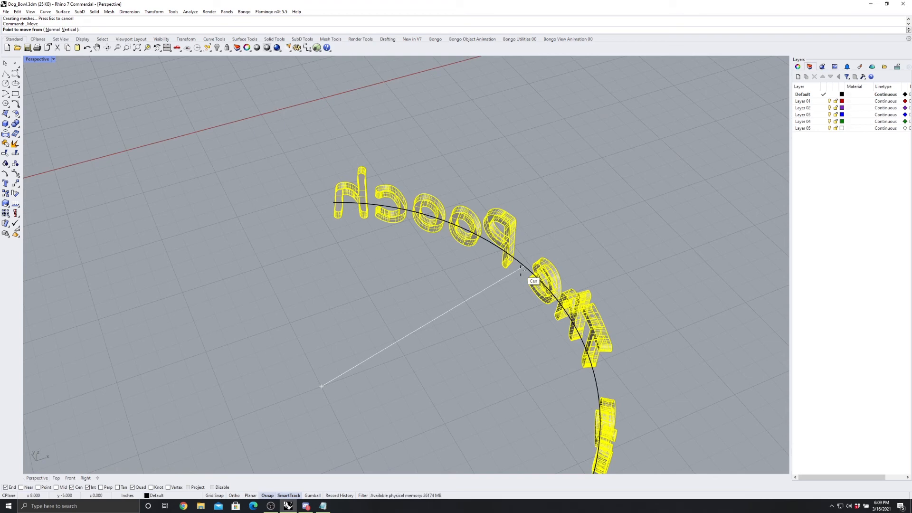
pyautogui.click(521, 270)
pyautogui.scroll(-5, 504, 268)
pyautogui.scroll(5, 313, 262)
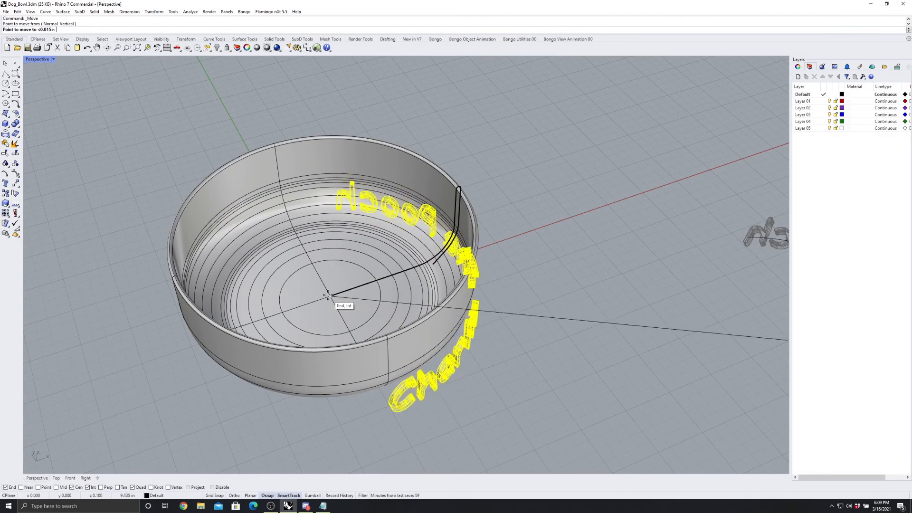
pyautogui.click(327, 296)
pyautogui.moveTo(460, 285); pyautogui.dragTo(478, 259, button='right')
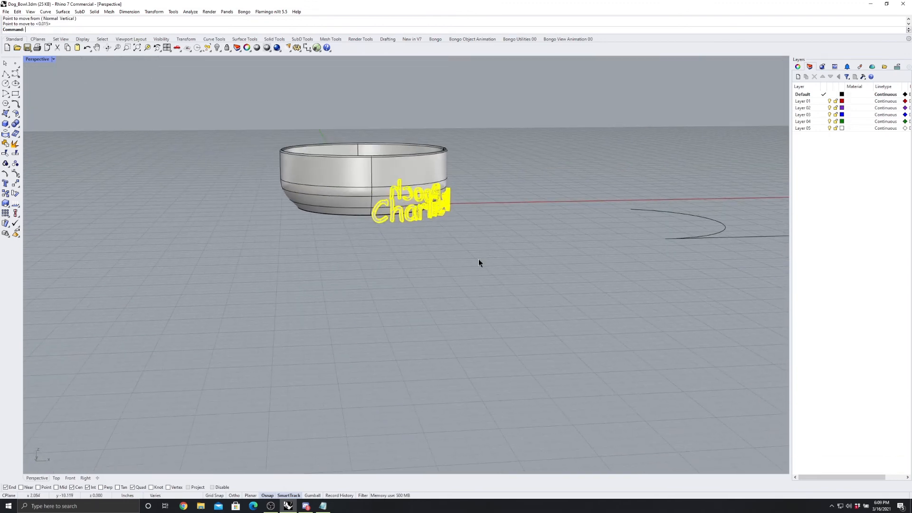
# Move the lettering straight up about 1.3 inches in the Front view with Ortho on, placing it on the bowl's straight wall.
pyautogui.doubleClick(35, 59)
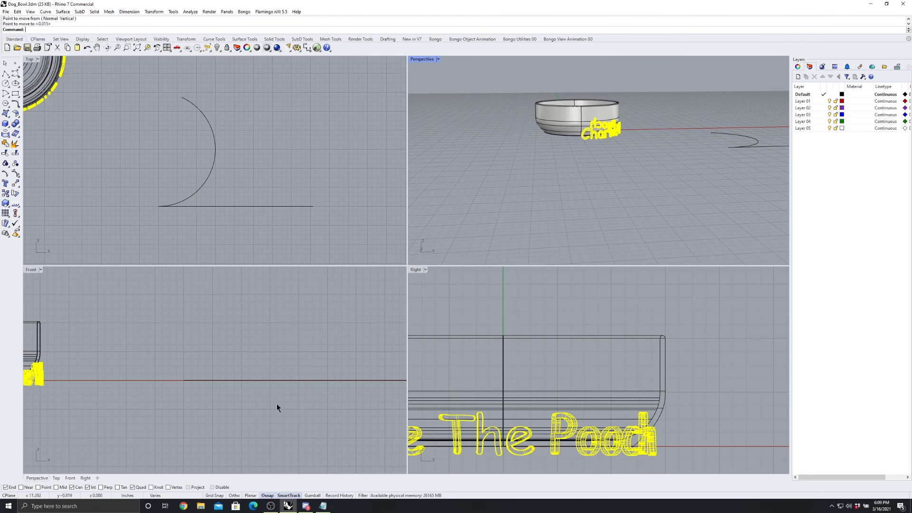
pyautogui.scroll(-10, 295, 398)
pyautogui.scroll(10, 193, 377)
pyautogui.moveTo(203, 363); pyautogui.dragTo(218, 353, button='right')
pyautogui.scroll(4, 299, 361)
pyautogui.click(154, 12)
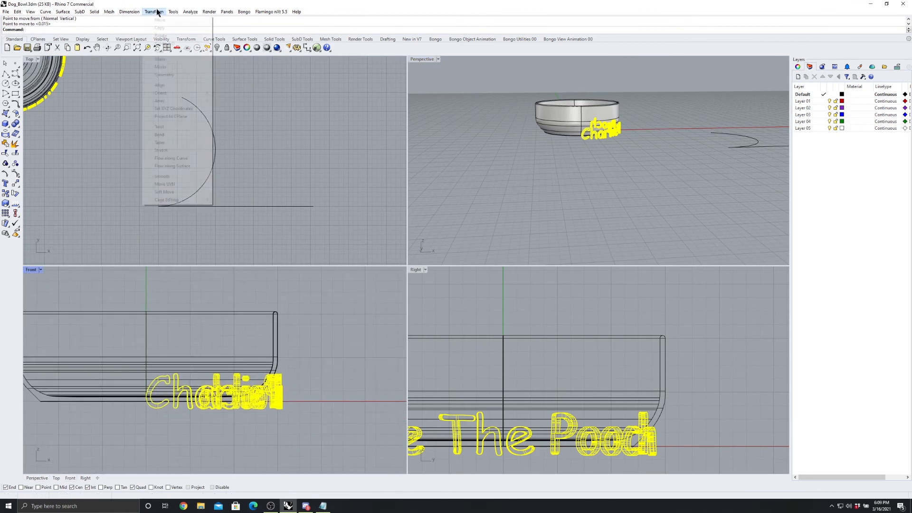
pyautogui.click(161, 21)
pyautogui.click(221, 497)
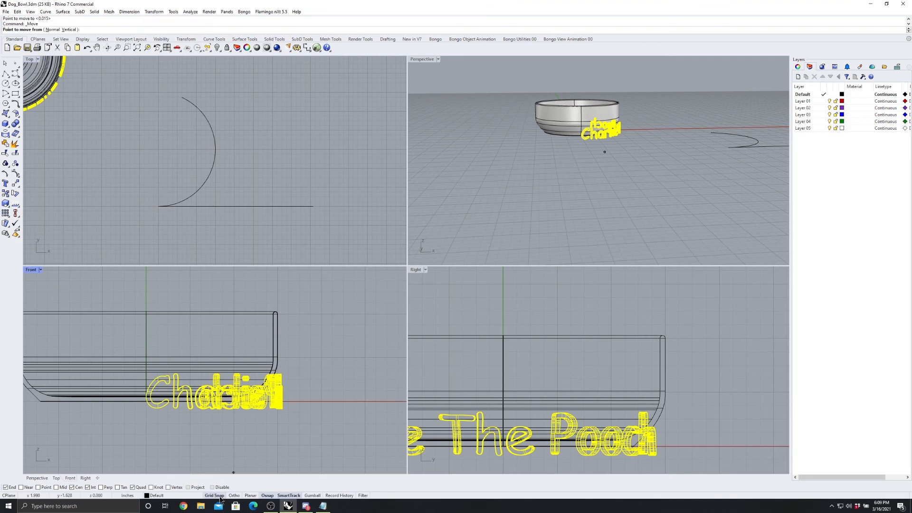
pyautogui.click(222, 497)
pyautogui.click(153, 11)
pyautogui.click(159, 19)
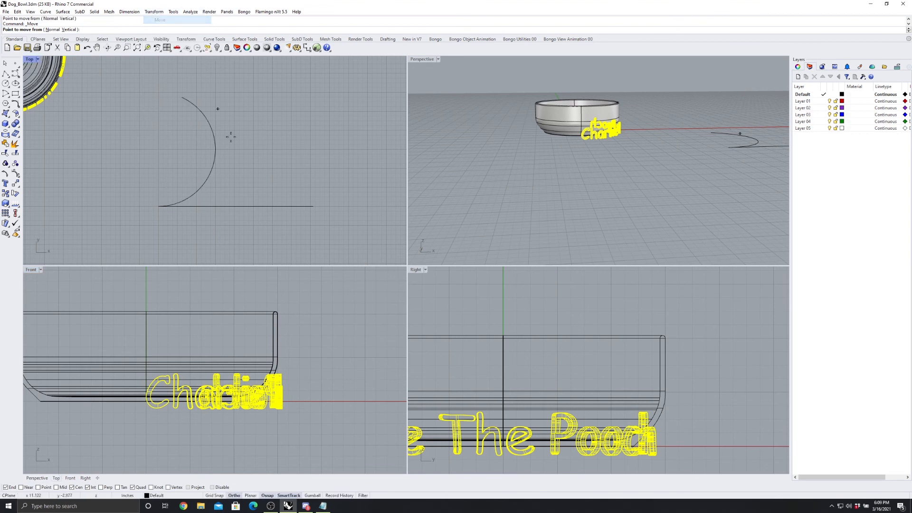
pyautogui.click(309, 398)
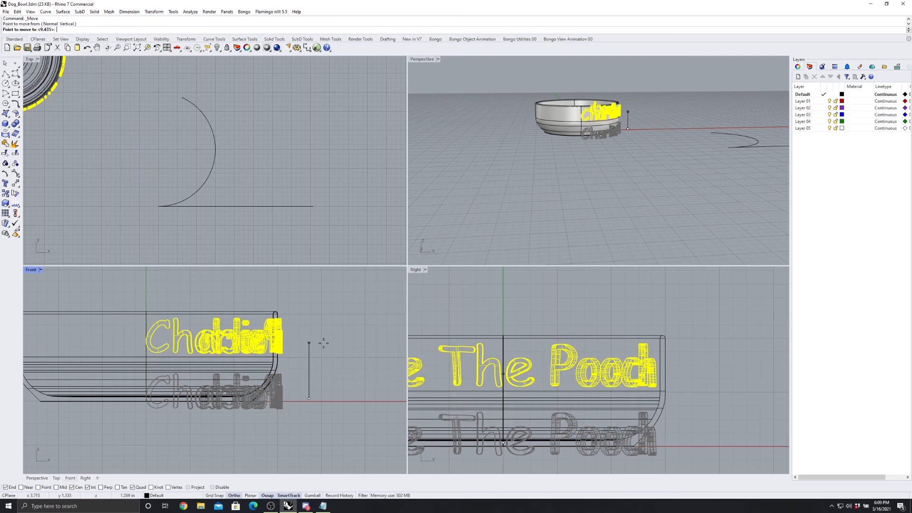
pyautogui.scroll(4, 323, 343)
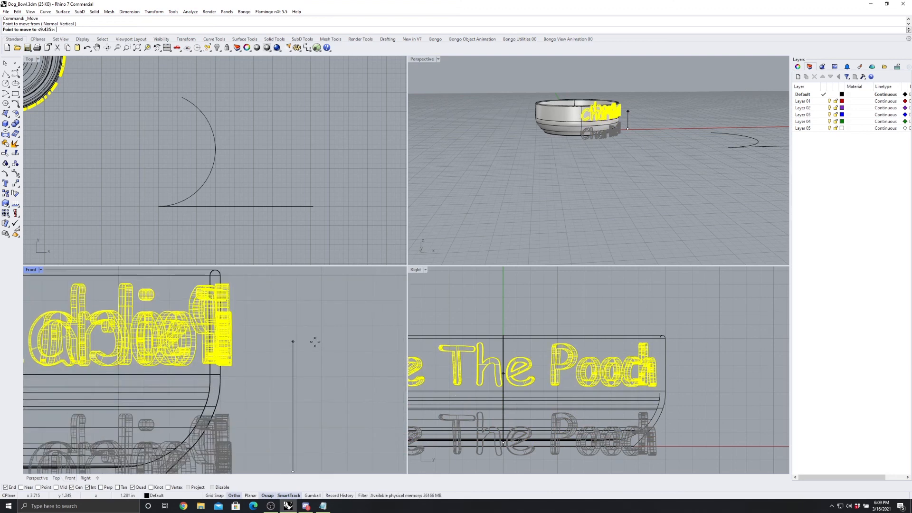
pyautogui.click(315, 340)
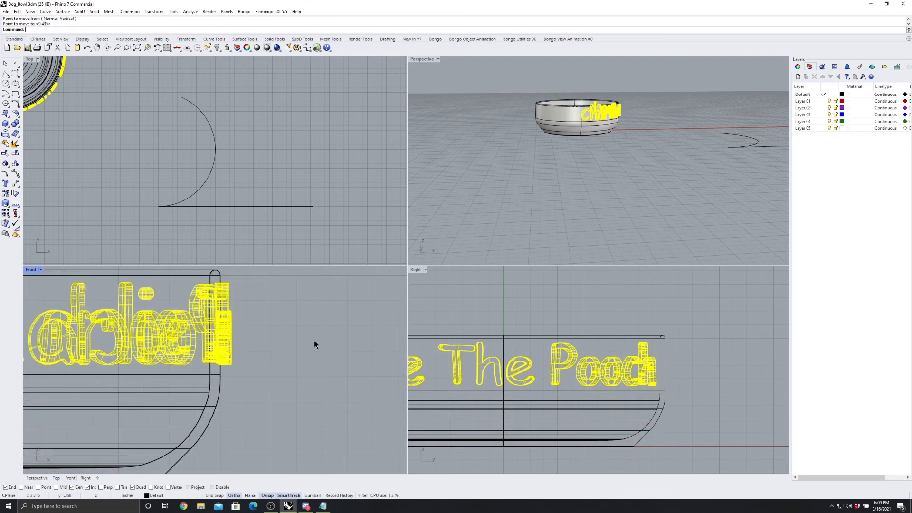
# Deselect the lettering and inspect how it wraps around the bowl's outer wall in the maximized Perspective view.
pyautogui.scroll(-3, 314, 340)
pyautogui.moveTo(608, 175); pyautogui.dragTo(560, 198, button='right')
pyautogui.scroll(7, 537, 108)
pyautogui.moveTo(537, 108); pyautogui.dragTo(509, 122, button='right')
pyautogui.click(569, 256)
pyautogui.moveTo(569, 257); pyautogui.dragTo(628, 228, button='right')
pyautogui.hotkey('ctrl', 'm')
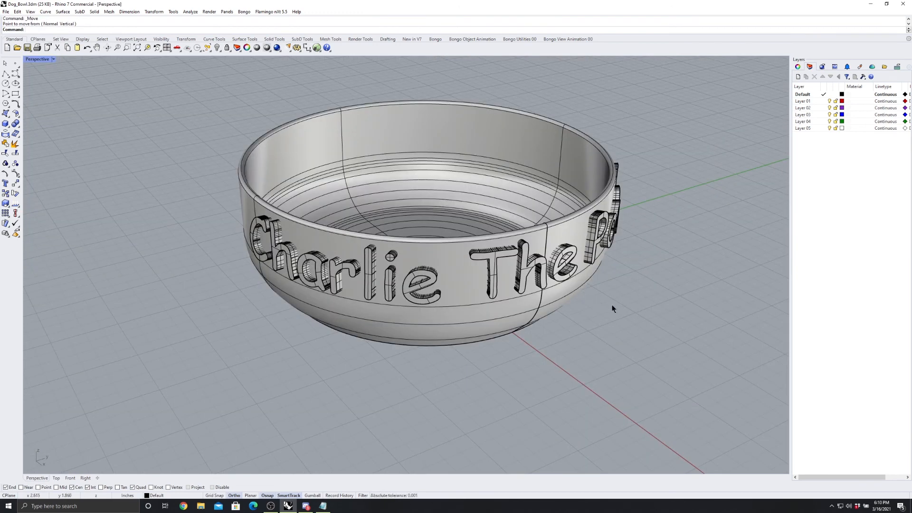
pyautogui.moveTo(604, 282); pyautogui.dragTo(540, 315, button='right')
# Select the final letter "h" to examine how deep it sits in the bowl's wall, and deselect it again.
pyautogui.scroll(8, 549, 231)
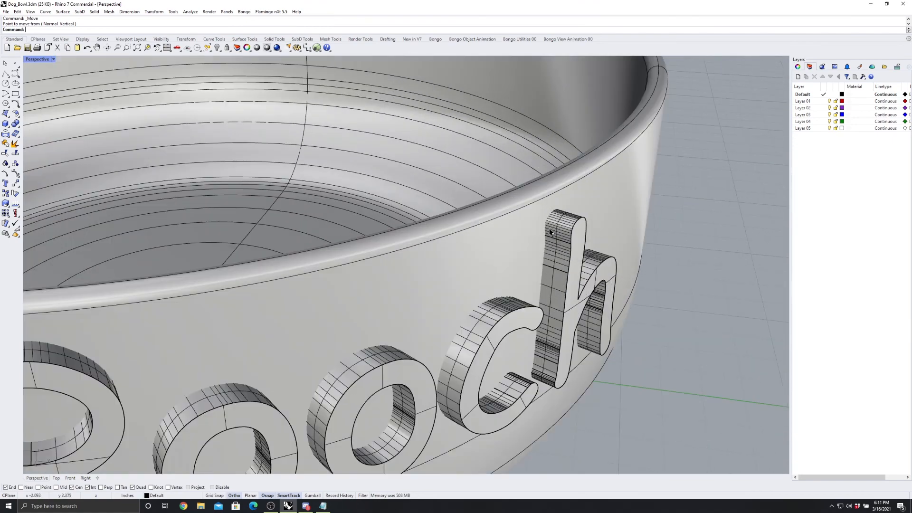
pyautogui.scroll(-5, 568, 226)
pyautogui.scroll(5, 552, 213)
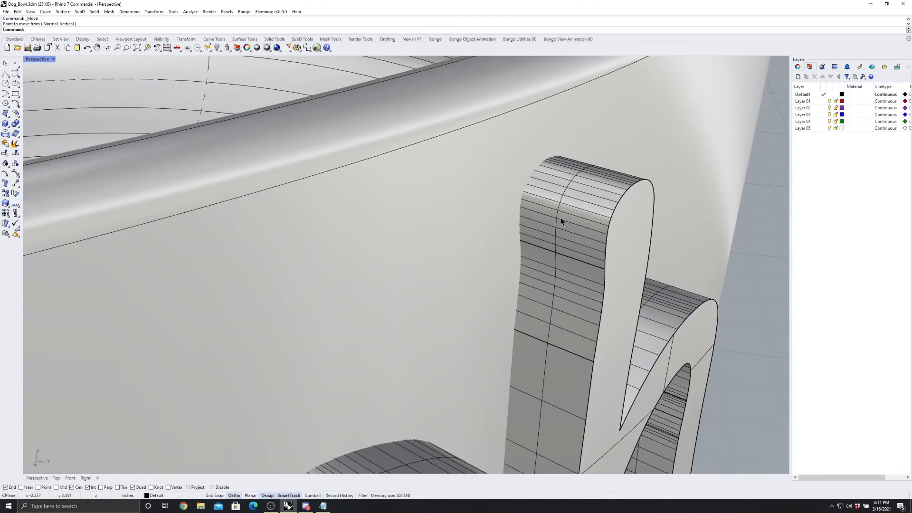
pyautogui.click(554, 207)
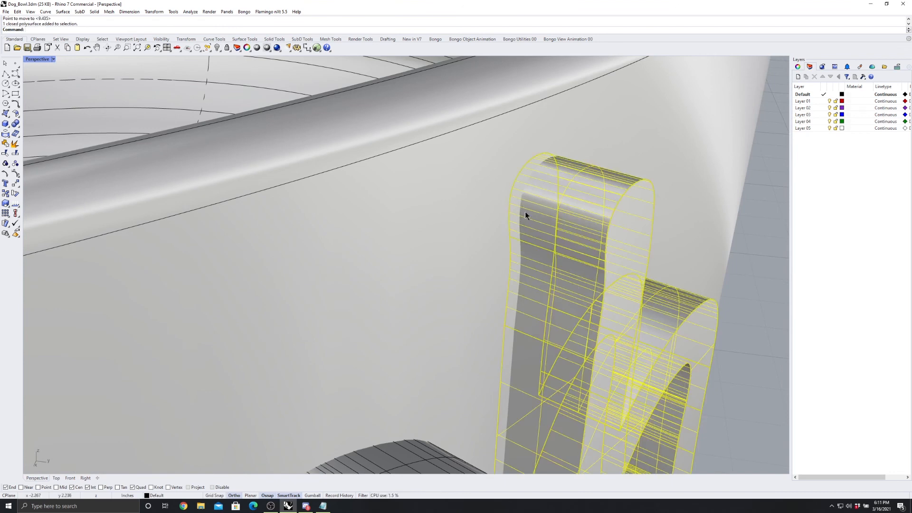
pyautogui.scroll(-5, 510, 208)
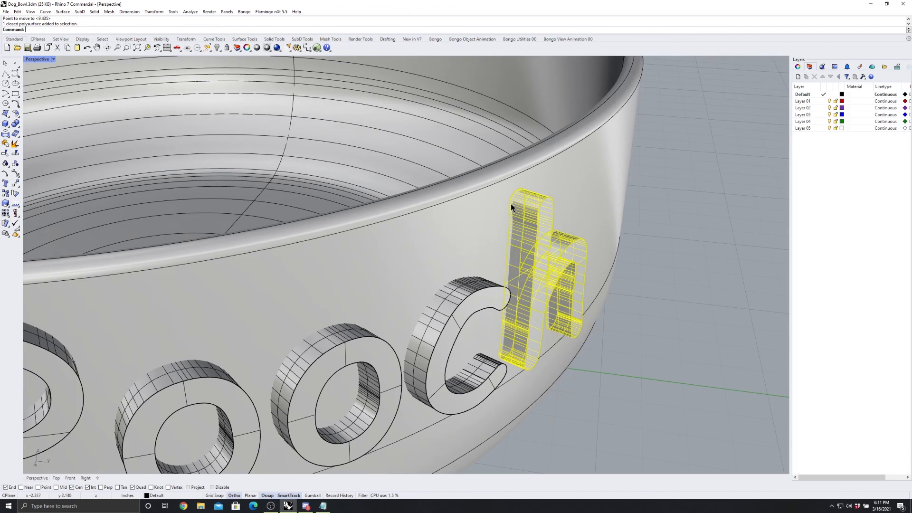
pyautogui.scroll(-6, 512, 218)
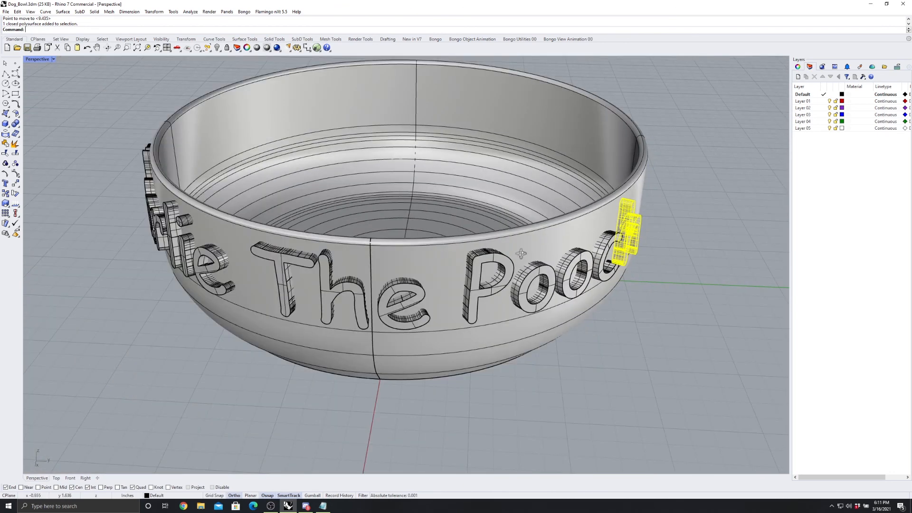
pyautogui.moveTo(521, 254); pyautogui.dragTo(568, 261, button='right')
pyautogui.click(600, 335)
# Start a Boolean Difference on the bowl with DeleteInput set to Yes.
pyautogui.moveTo(613, 358); pyautogui.dragTo(631, 352, button='right')
pyautogui.scroll(-5, 472, 211)
pyautogui.scroll(-2, 471, 211)
pyautogui.moveTo(471, 211); pyautogui.dragTo(477, 222, button='right')
pyautogui.click(417, 216)
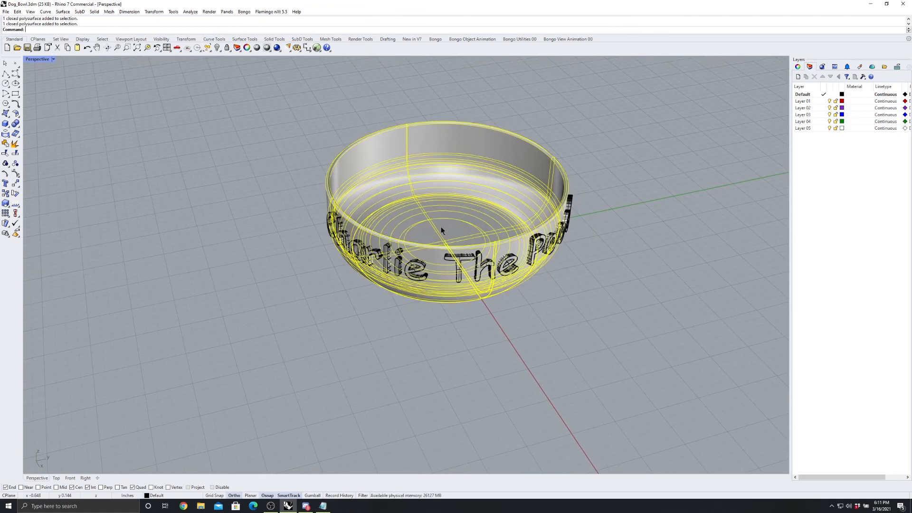
pyautogui.click(94, 11)
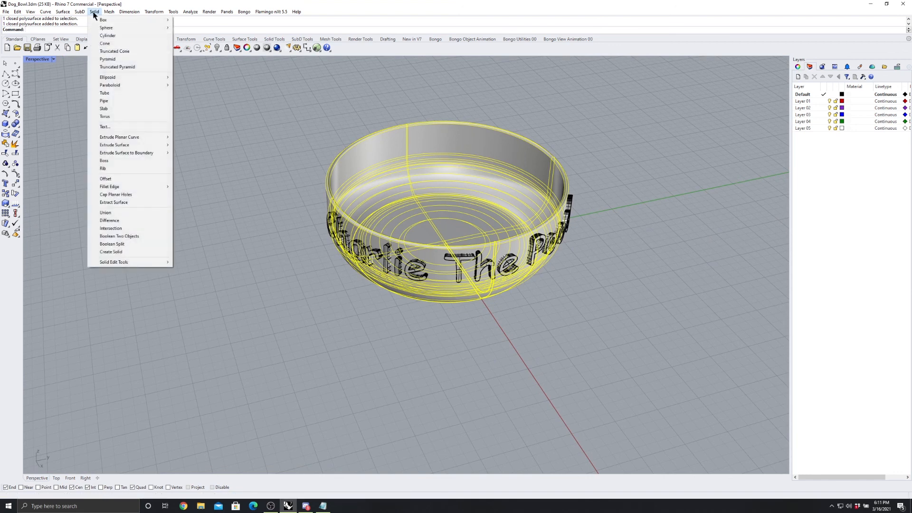
pyautogui.click(126, 222)
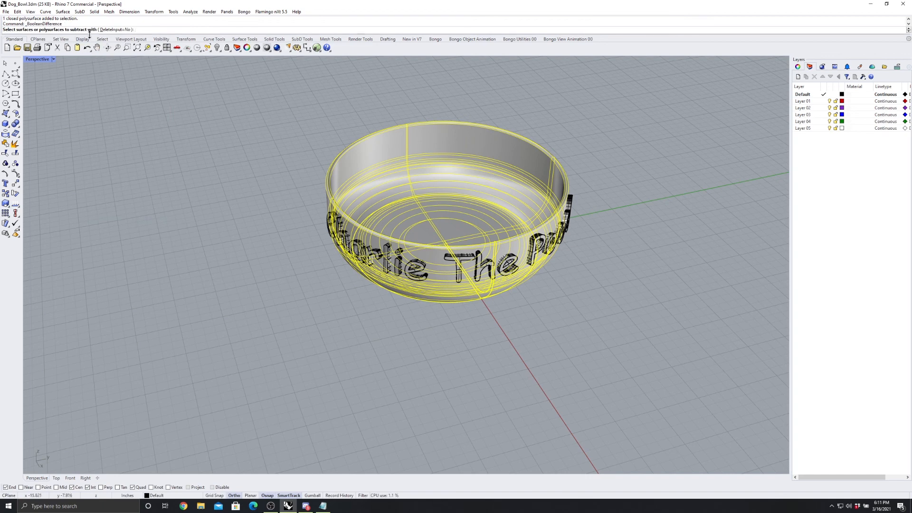
pyautogui.click(113, 29)
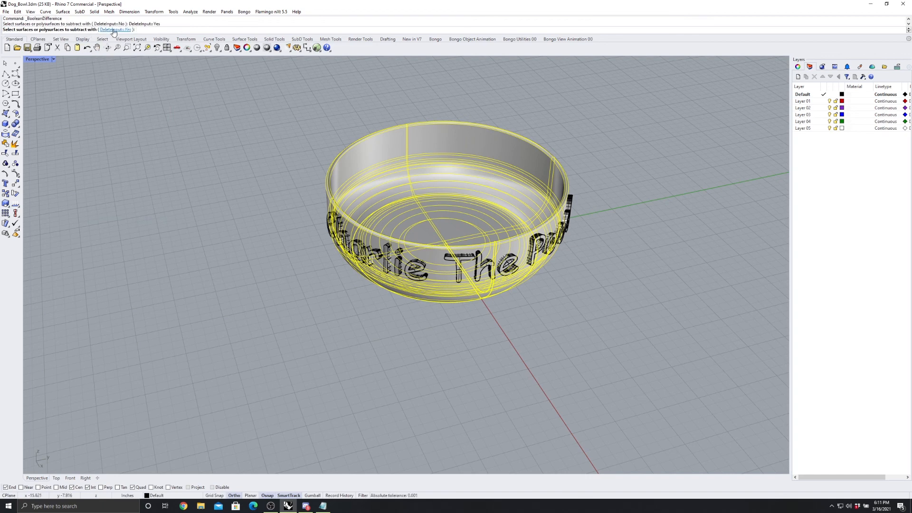
# Pick the solid letters of the word "Charlie" on the bowl's outer wall as the cutting objects.
pyautogui.moveTo(184, 155); pyautogui.dragTo(217, 167, button='right')
pyautogui.scroll(3, 400, 289)
pyautogui.moveTo(400, 289); pyautogui.dragTo(317, 172, button='right')
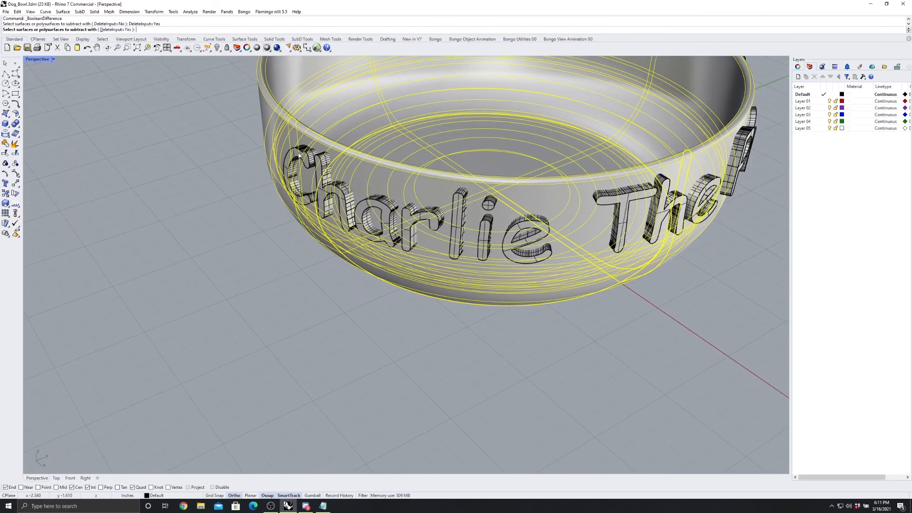
pyautogui.moveTo(299, 155); pyautogui.dragTo(312, 155, button='right')
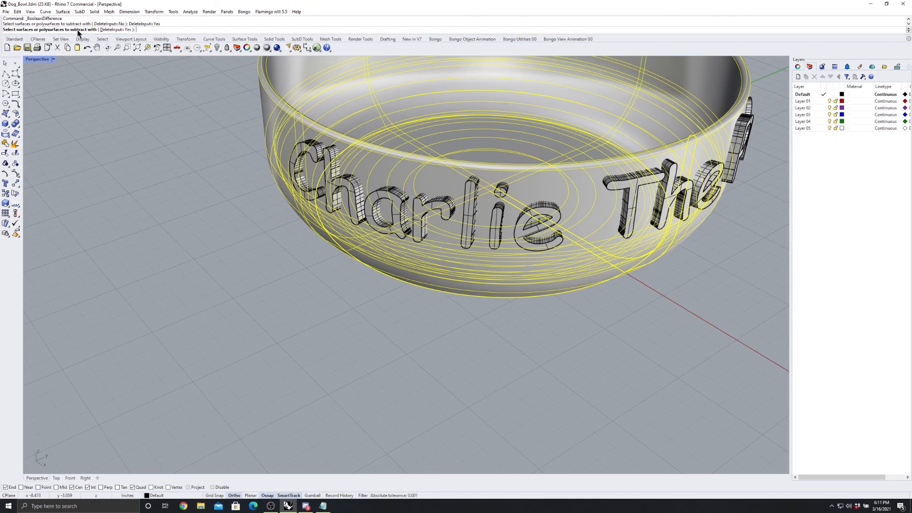
pyautogui.moveTo(153, 97); pyautogui.dragTo(296, 163, button='right')
pyautogui.click(296, 161)
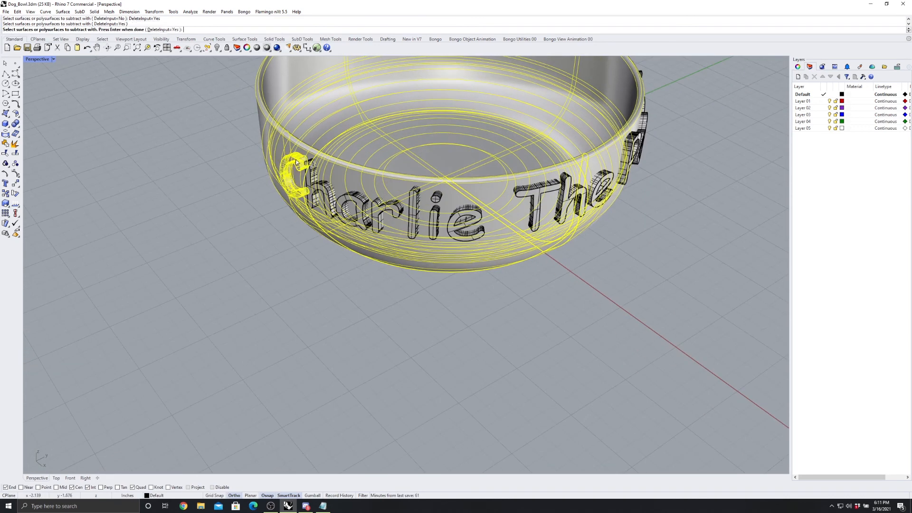
pyautogui.click(325, 188)
pyautogui.click(348, 201)
pyautogui.click(387, 215)
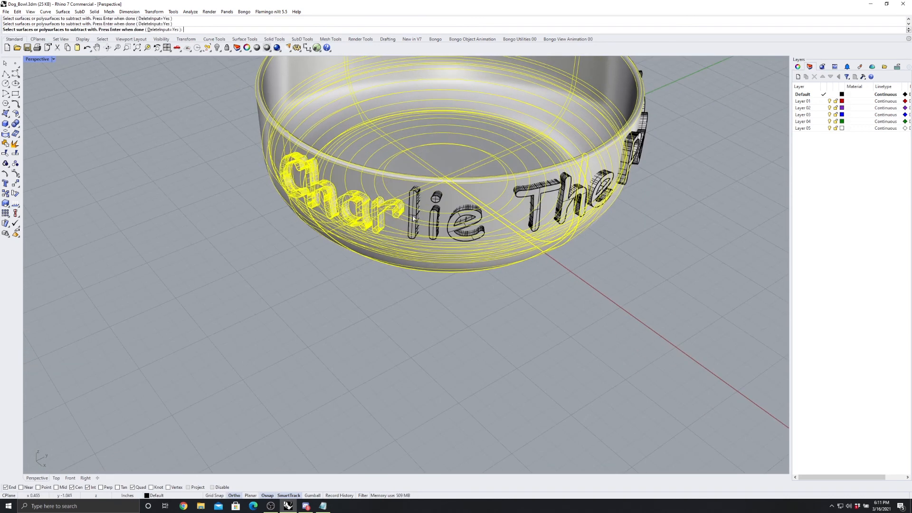
pyautogui.click(414, 211)
pyautogui.click(443, 219)
pyautogui.click(461, 216)
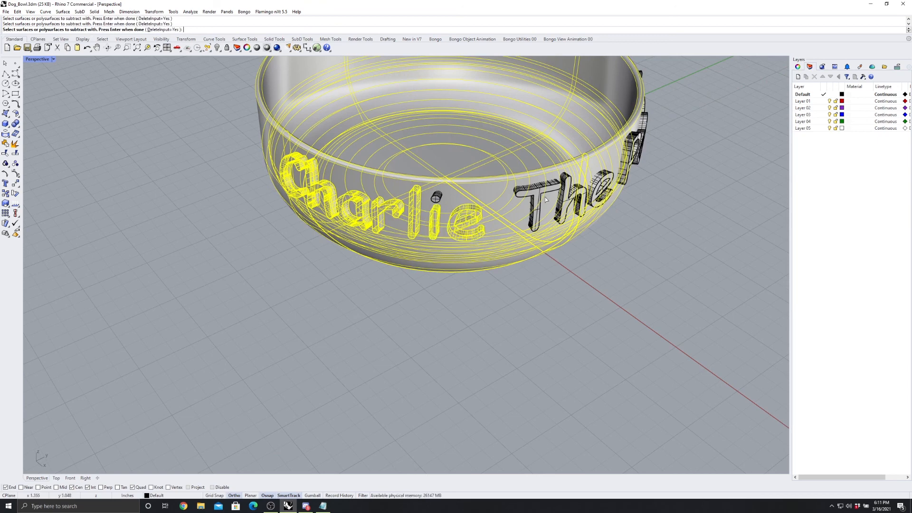
# Add the letters of "The Pooch" to the cutting objects and complete the Boolean Difference to engrave the bowl's wall.
pyautogui.click(534, 204)
pyautogui.click(564, 197)
pyautogui.moveTo(482, 199); pyautogui.dragTo(437, 218, button='right')
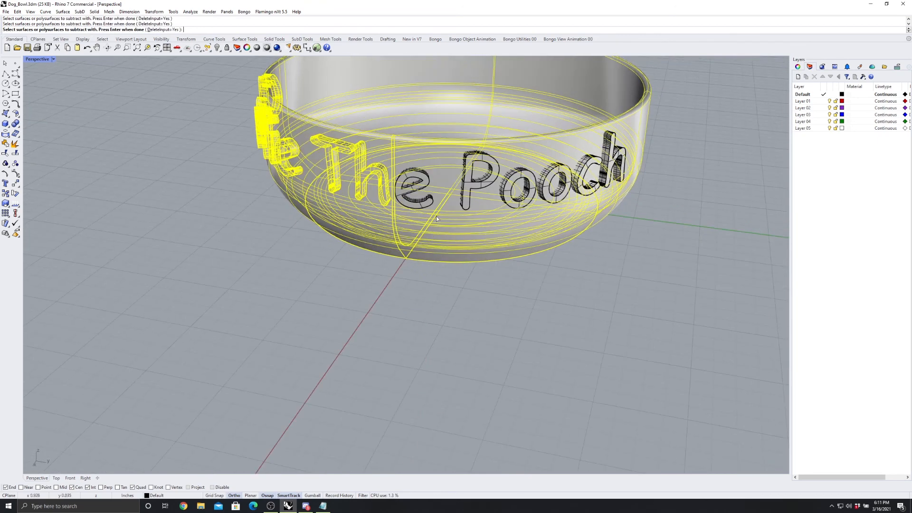
pyautogui.click(418, 189)
pyautogui.click(480, 185)
pyautogui.click(511, 191)
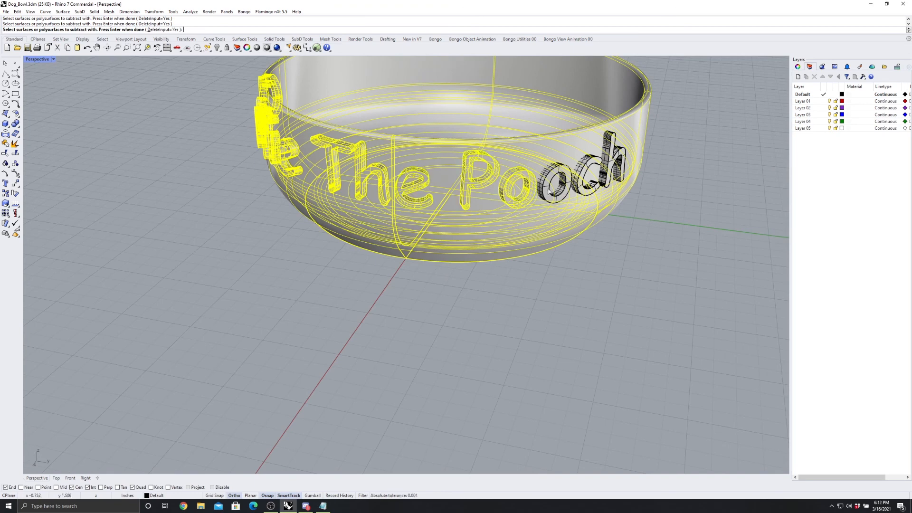
pyautogui.click(550, 191)
pyautogui.click(580, 183)
pyautogui.click(609, 171)
pyautogui.moveTo(399, 209); pyautogui.dragTo(400, 202, button='right')
pyautogui.rightClick(400, 201)
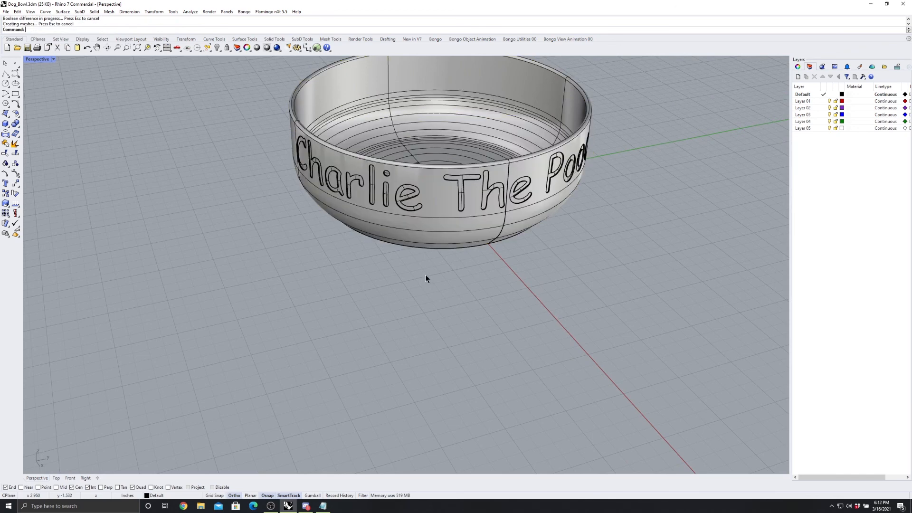
# Inspect the bowl's underside and bottom edge, and the engraved lettering around its side.
pyautogui.moveTo(428, 279); pyautogui.dragTo(540, 212, button='right')
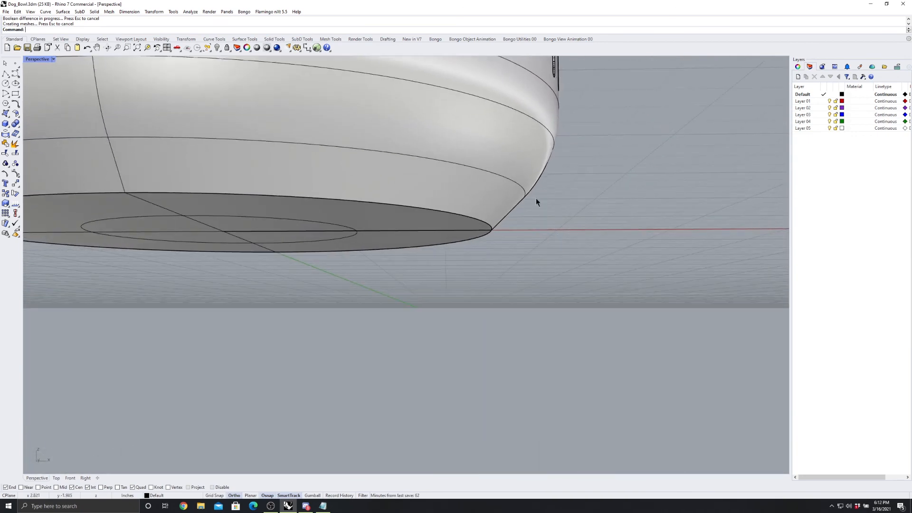
pyautogui.moveTo(497, 232); pyautogui.dragTo(509, 230, button='right')
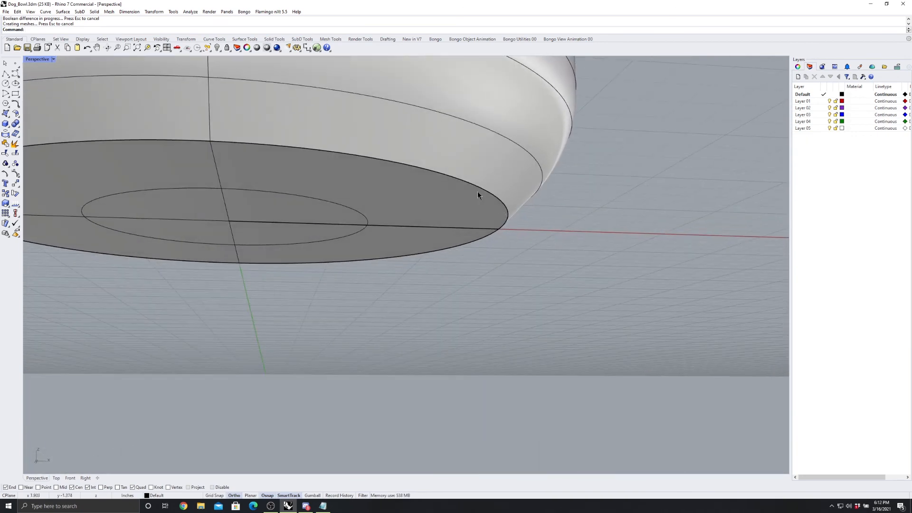
pyautogui.moveTo(483, 188); pyautogui.dragTo(454, 314, button='right')
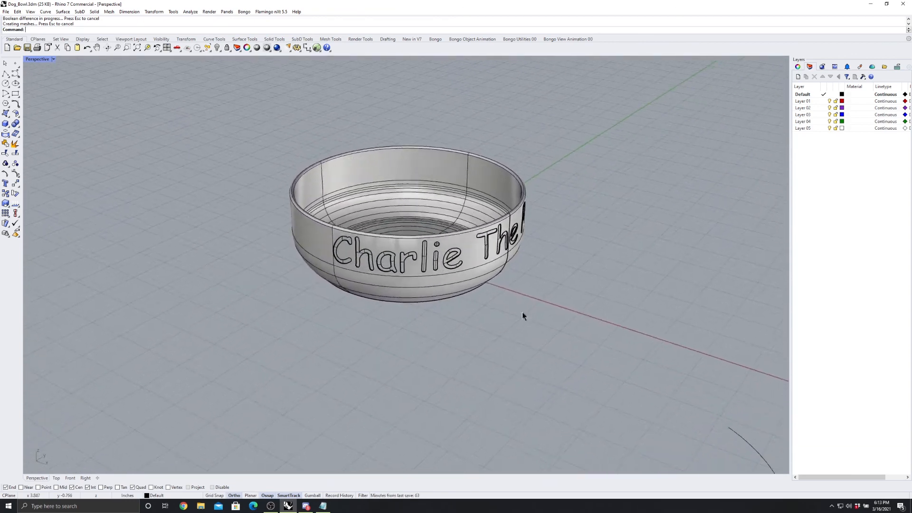
pyautogui.moveTo(523, 316); pyautogui.dragTo(490, 315, button='right')
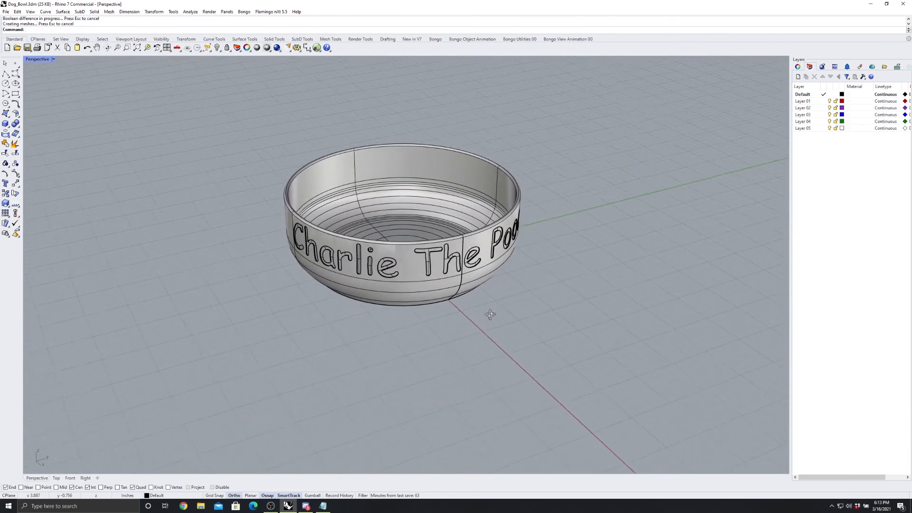